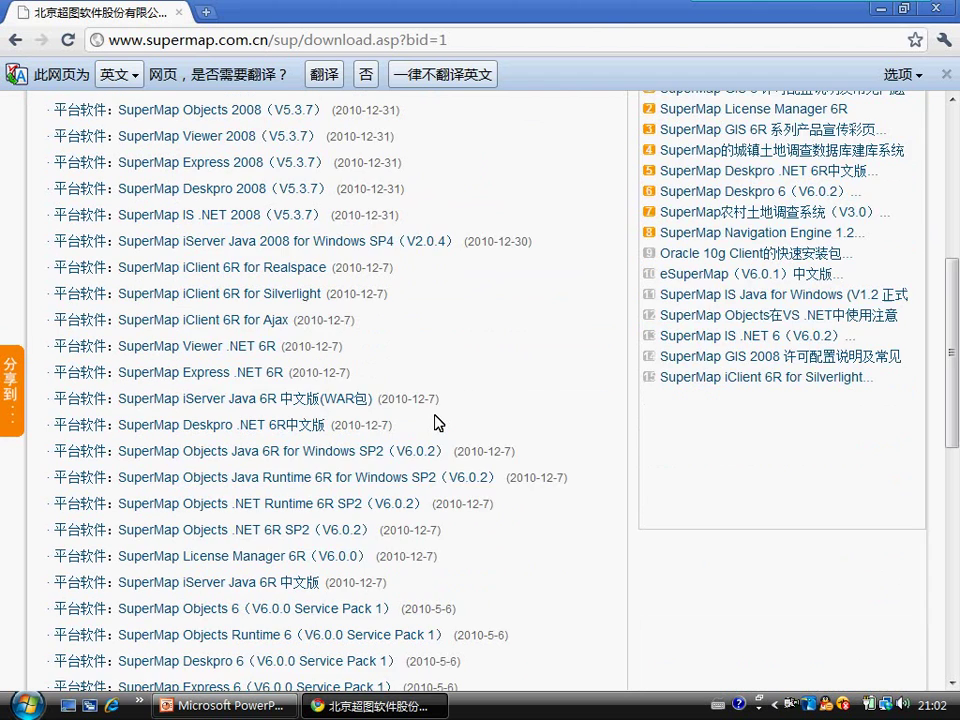
{"action": "scroll", "coordinate": [438, 422], "scroll_direction": "down", "scroll_amount": 2}
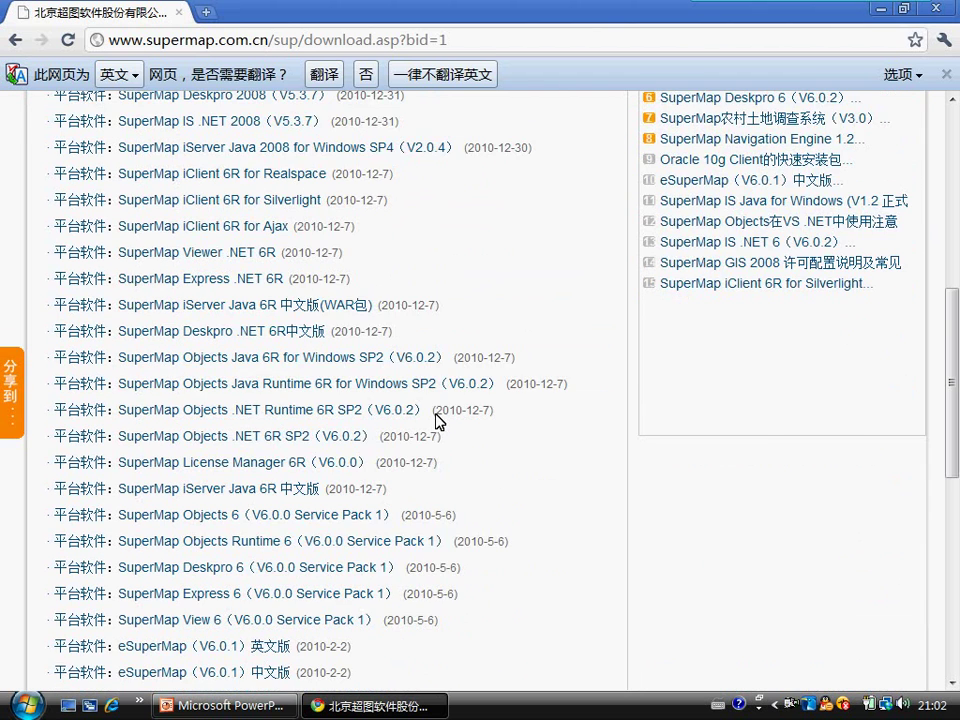
Step: Scroll up and down through the 平台软件 download list on the SuperMap website
{"action": "scroll", "coordinate": [436, 421], "scroll_direction": "up", "scroll_amount": 8}
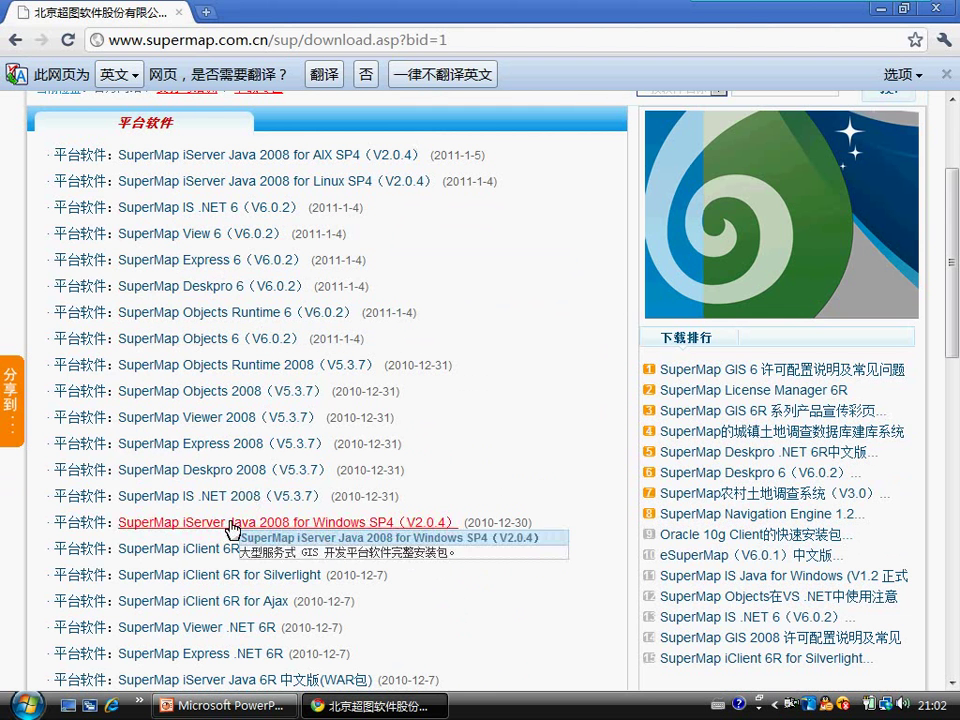
{"action": "scroll", "coordinate": [262, 520], "scroll_direction": "down", "scroll_amount": 5}
{"action": "scroll", "coordinate": [262, 524], "scroll_direction": "down", "scroll_amount": 2}
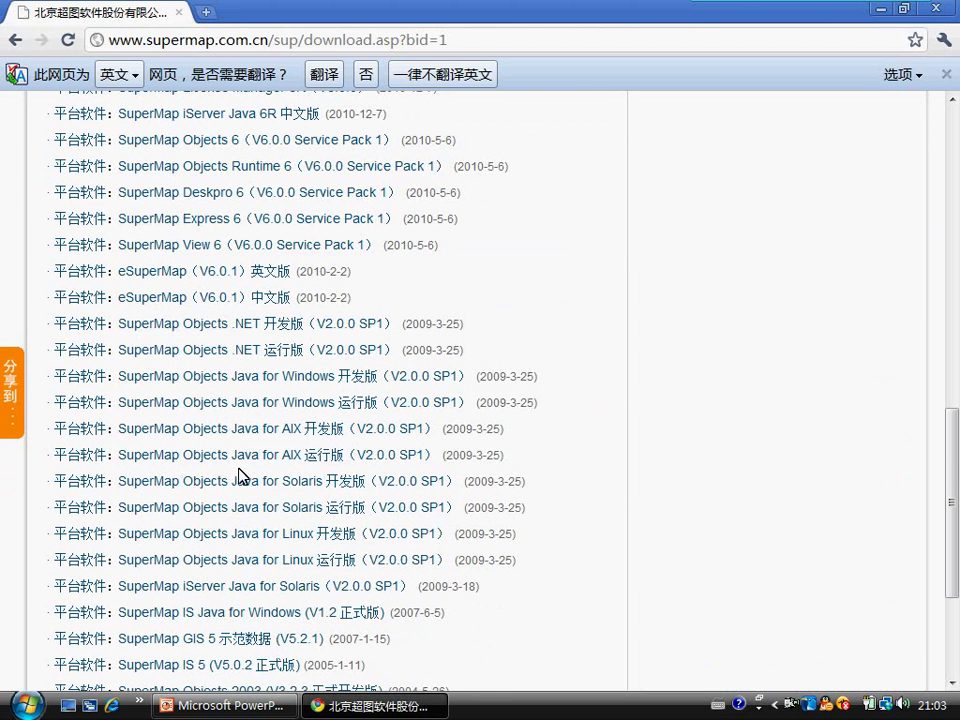
{"action": "scroll", "coordinate": [256, 505], "scroll_direction": "down", "scroll_amount": 2}
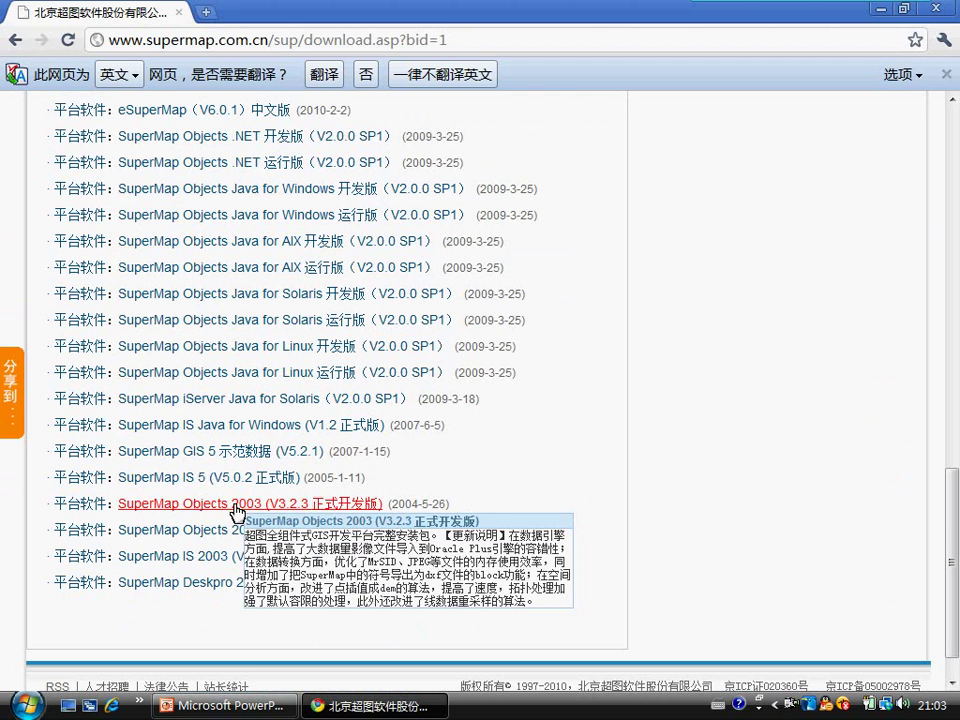
{"action": "scroll", "coordinate": [245, 560], "scroll_direction": "up", "scroll_amount": 1}
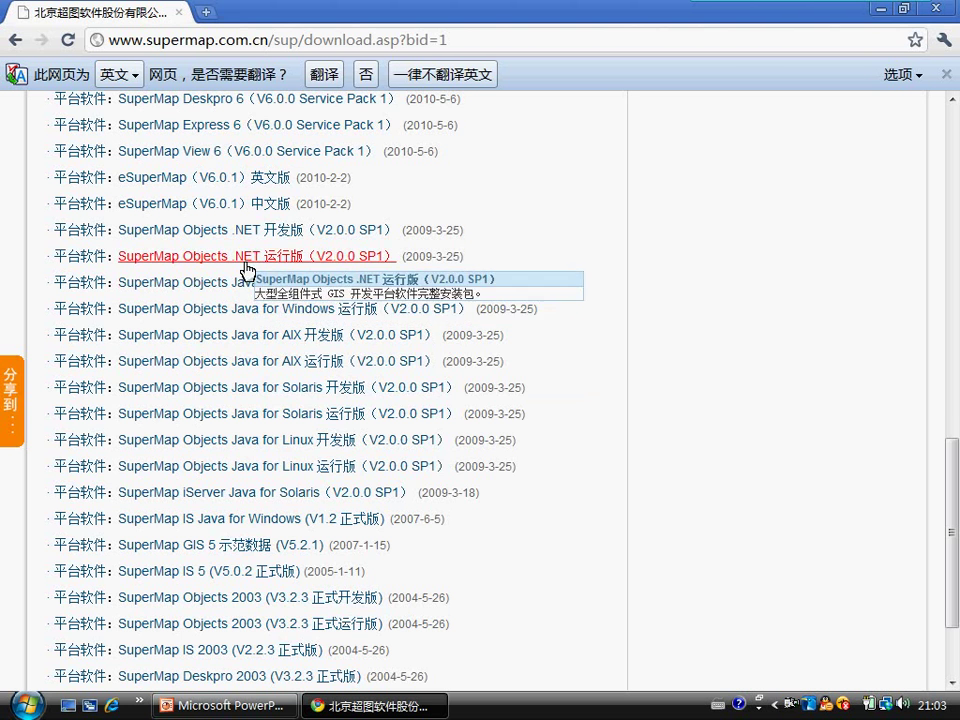
{"action": "scroll", "coordinate": [260, 278], "scroll_direction": "up", "scroll_amount": 2}
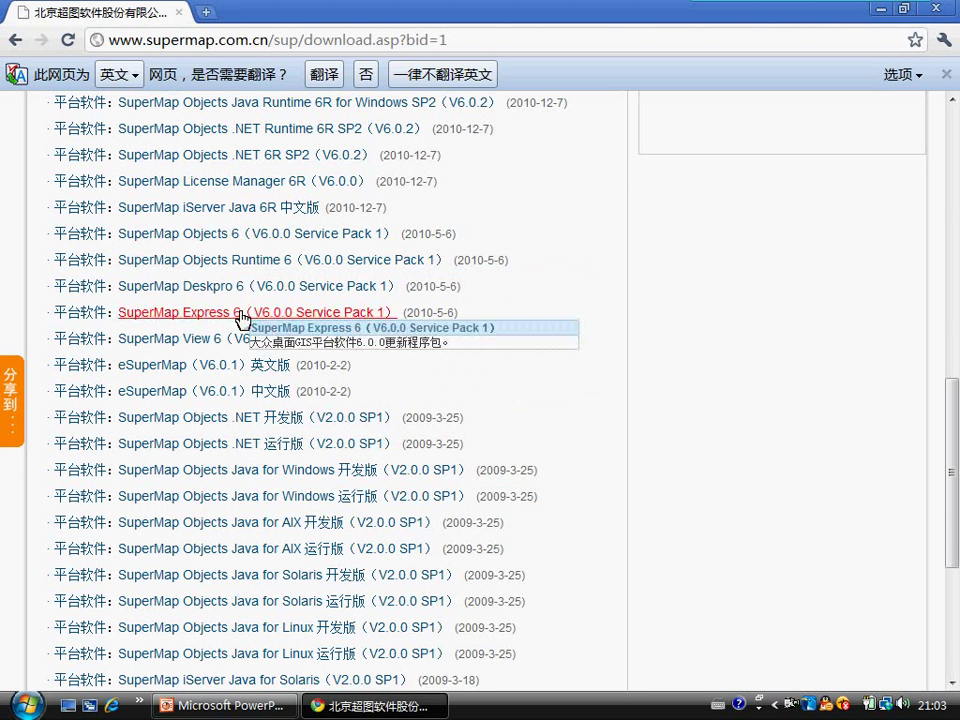
{"action": "scroll", "coordinate": [240, 458], "scroll_direction": "down", "scroll_amount": 1}
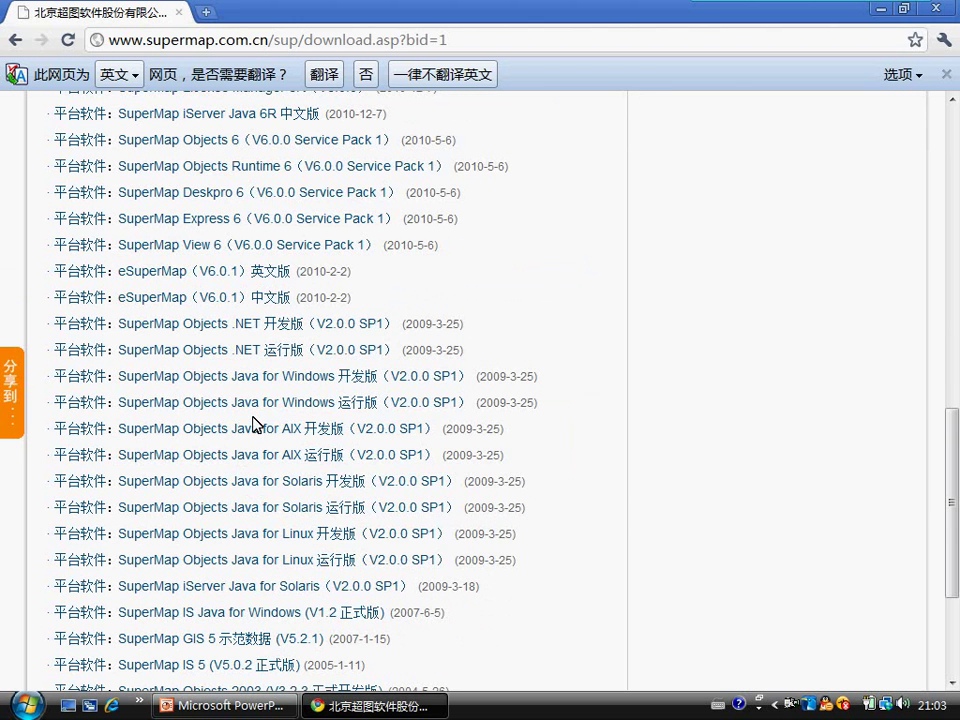
{"action": "scroll", "coordinate": [240, 480], "scroll_direction": "down", "scroll_amount": 1}
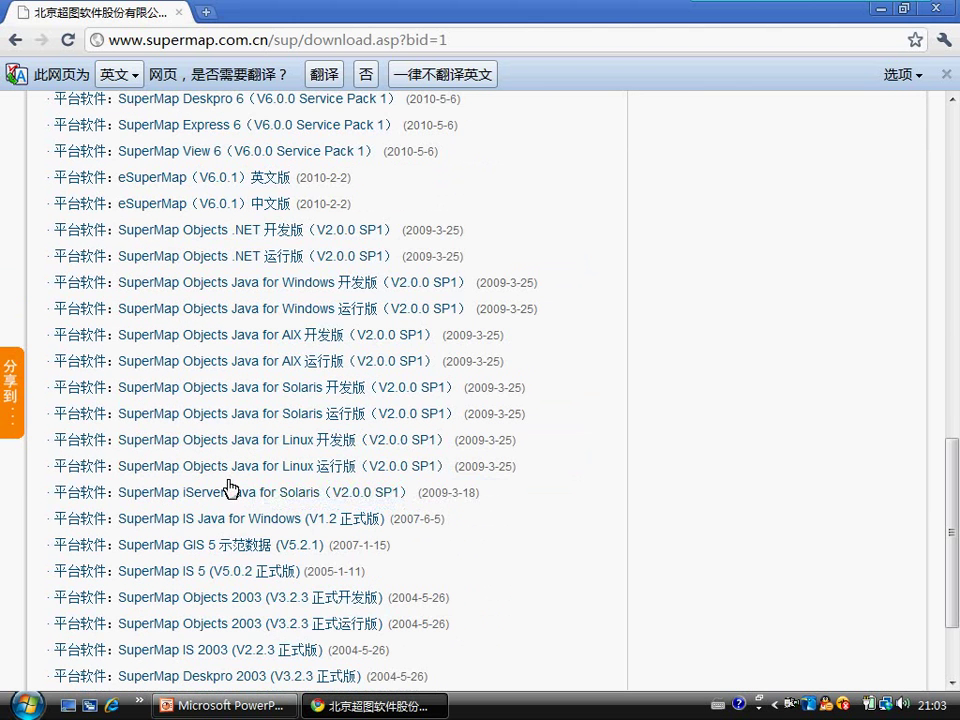
{"action": "scroll", "coordinate": [228, 545], "scroll_direction": "down", "scroll_amount": 1}
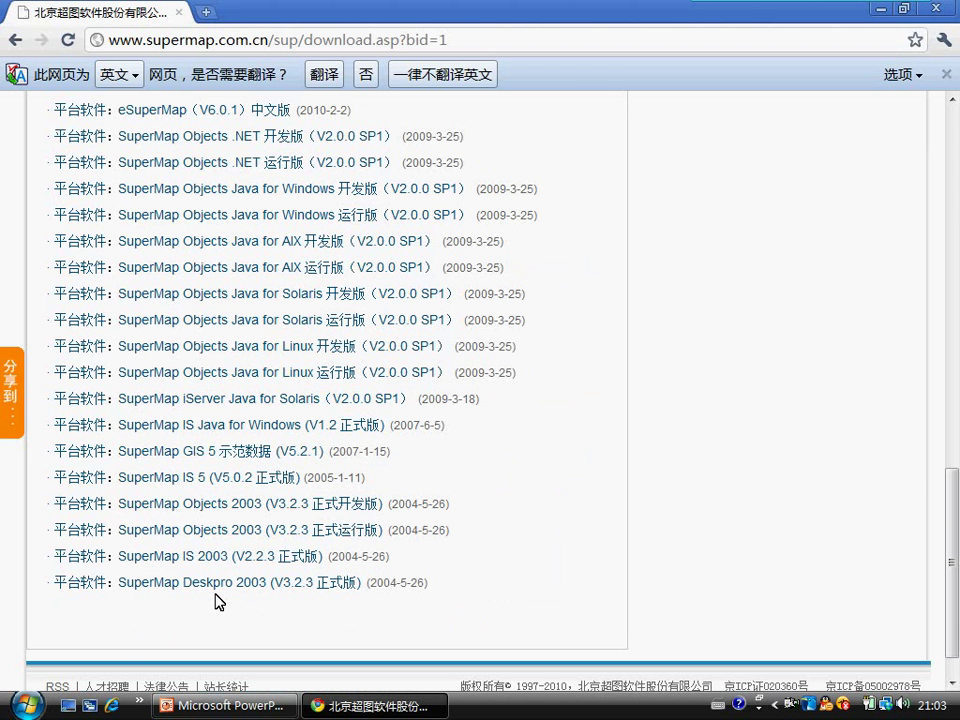
{"action": "scroll", "coordinate": [212, 598], "scroll_direction": "up", "scroll_amount": 4}
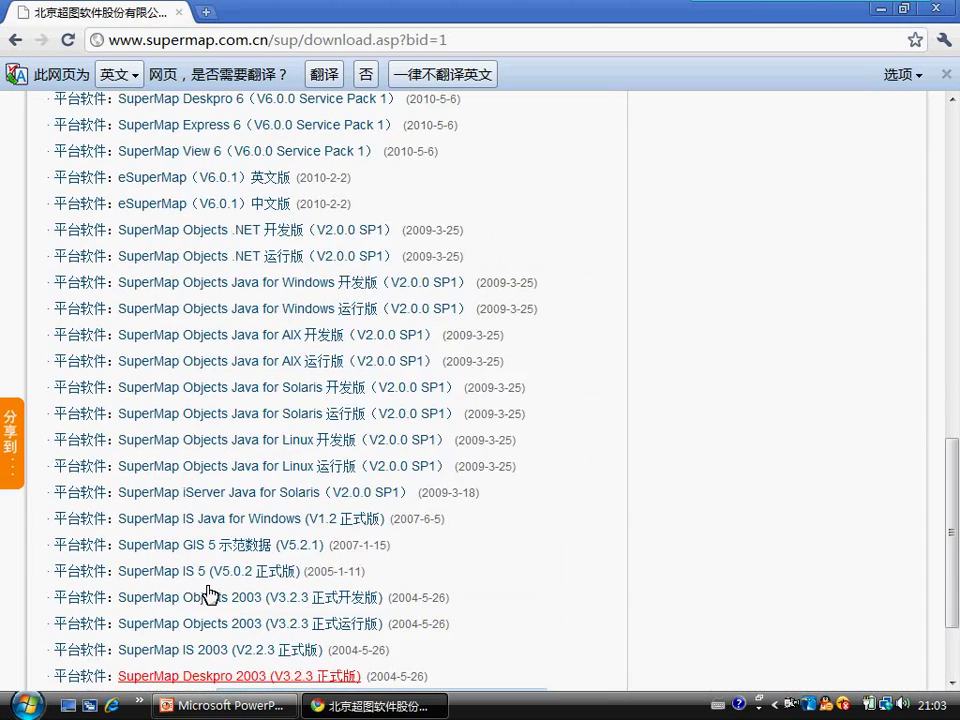
{"action": "scroll", "coordinate": [212, 553], "scroll_direction": "up", "scroll_amount": 10}
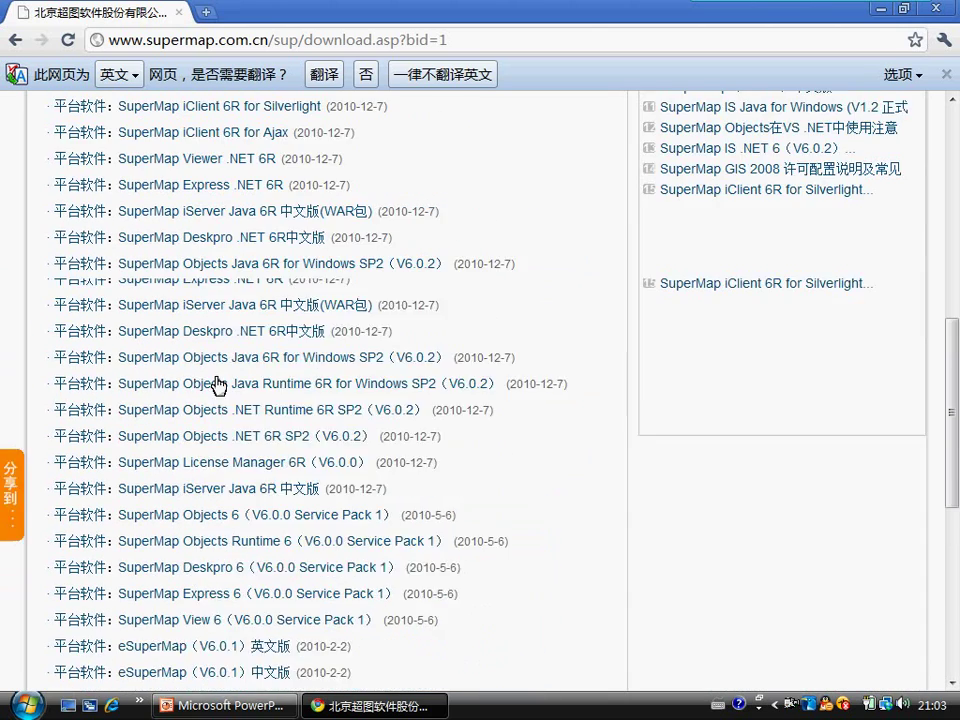
{"action": "scroll", "coordinate": [216, 362], "scroll_direction": "up", "scroll_amount": 4}
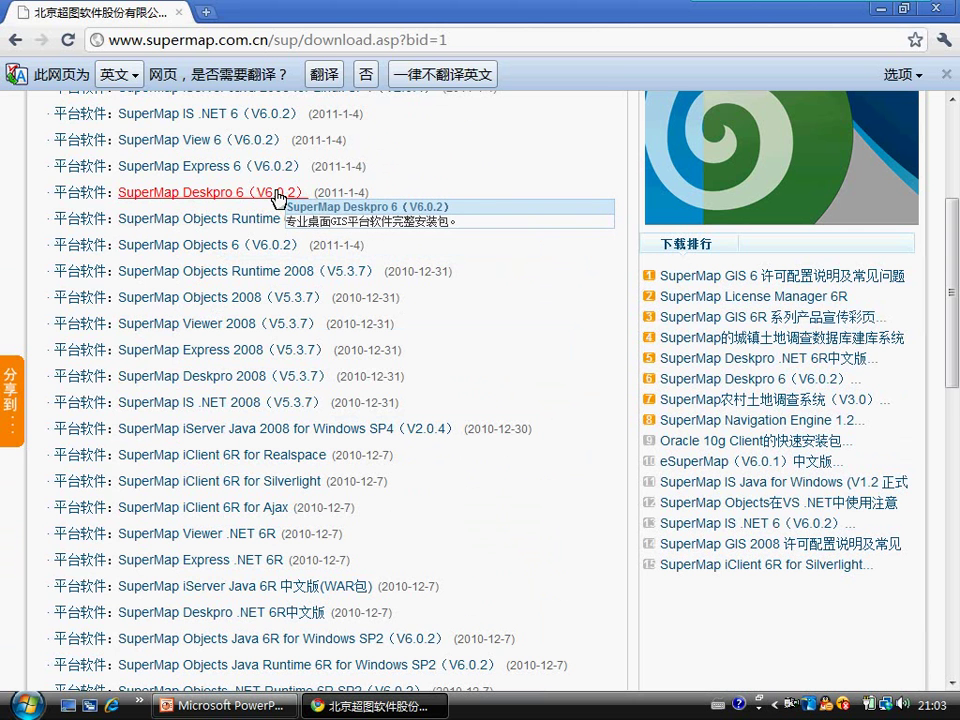
Step: Dismiss the translation bar and open local drive H: in the Computer window
{"action": "left_click", "coordinate": [947, 75]}
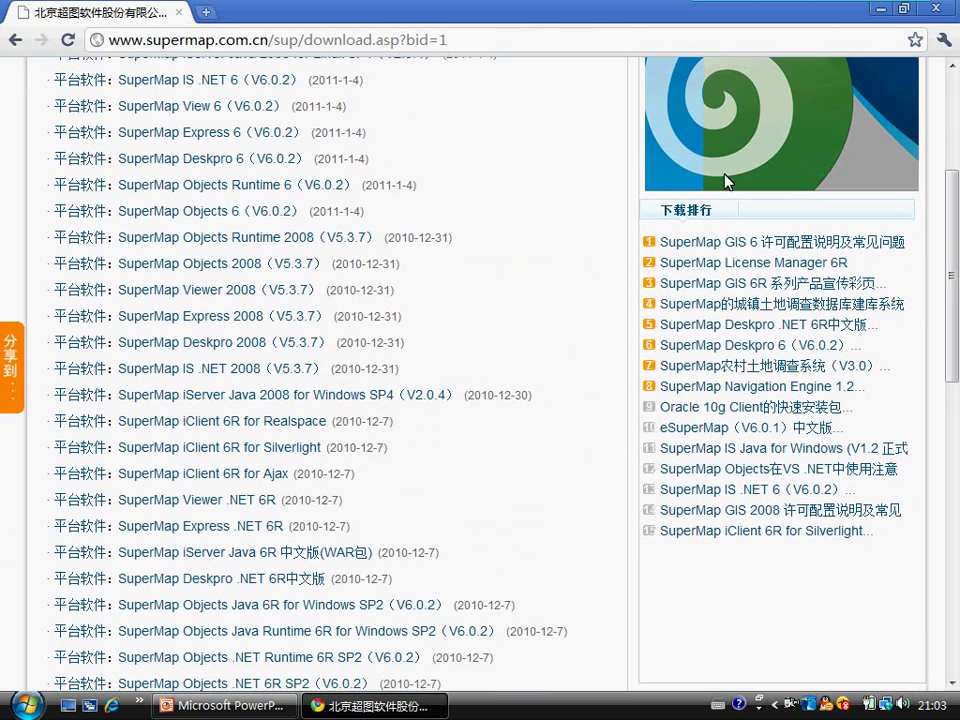
{"action": "key", "text": "super+e"}
{"action": "double_click", "coordinate": [655, 201]}
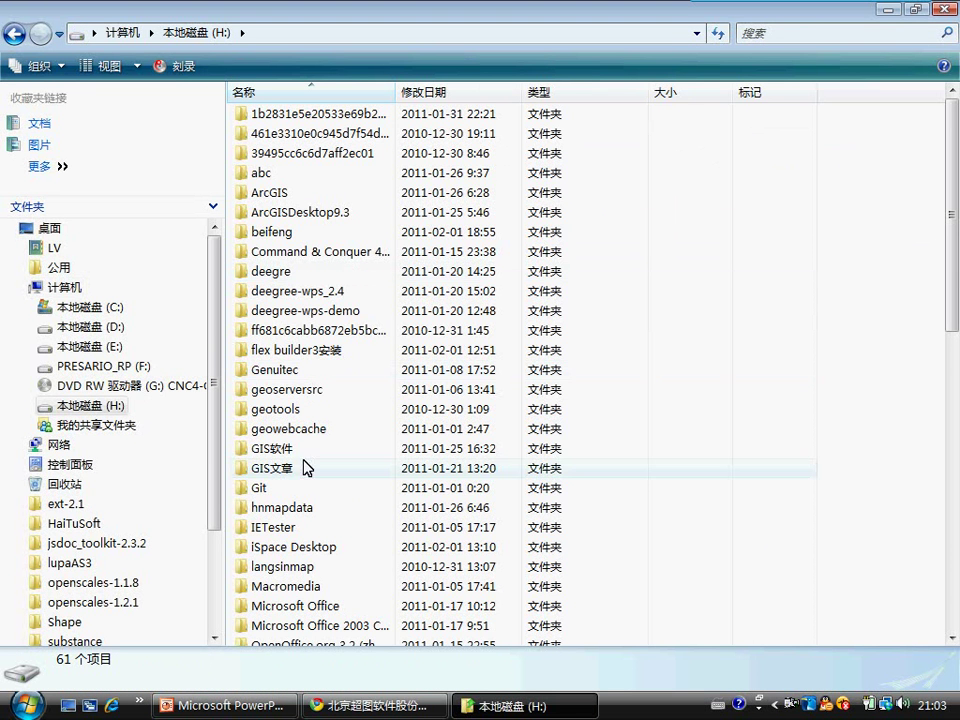
Step: Open H:\GIS软件\supermap\deskpro 6.0 in Explorer
{"action": "left_click", "coordinate": [289, 450]}
{"action": "left_click", "coordinate": [289, 450]}
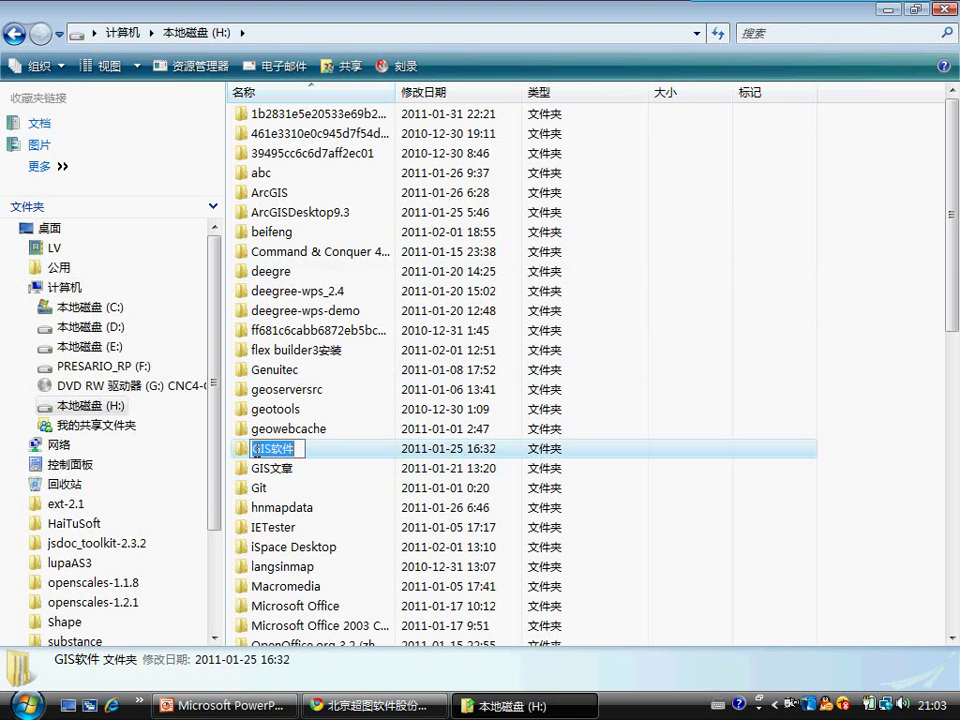
{"action": "left_click", "coordinate": [255, 449]}
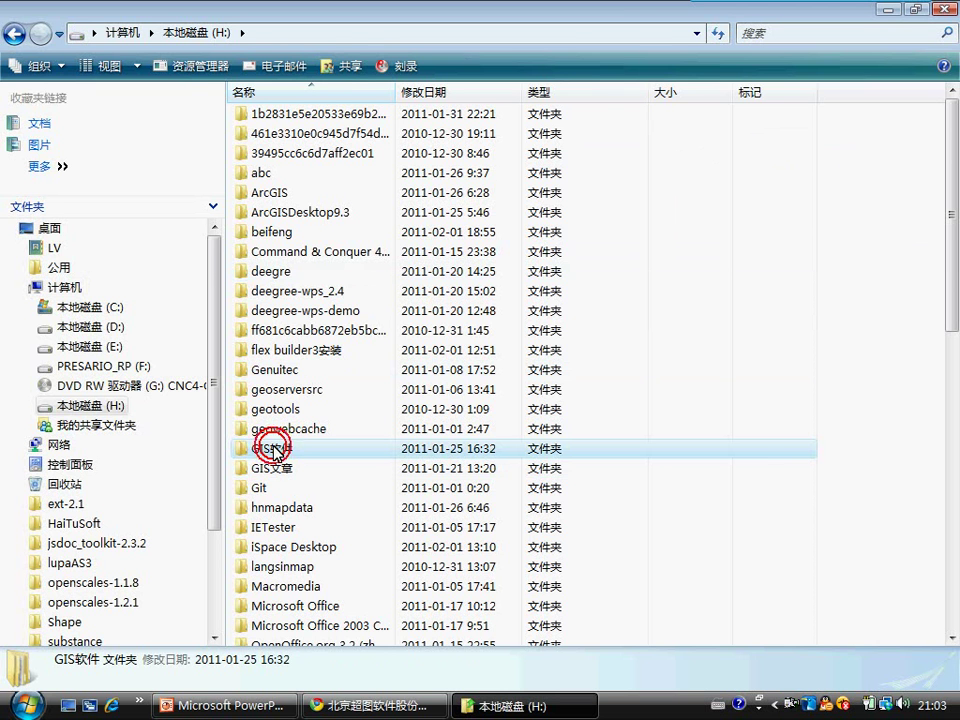
{"action": "left_click", "coordinate": [278, 450]}
{"action": "double_click", "coordinate": [333, 451]}
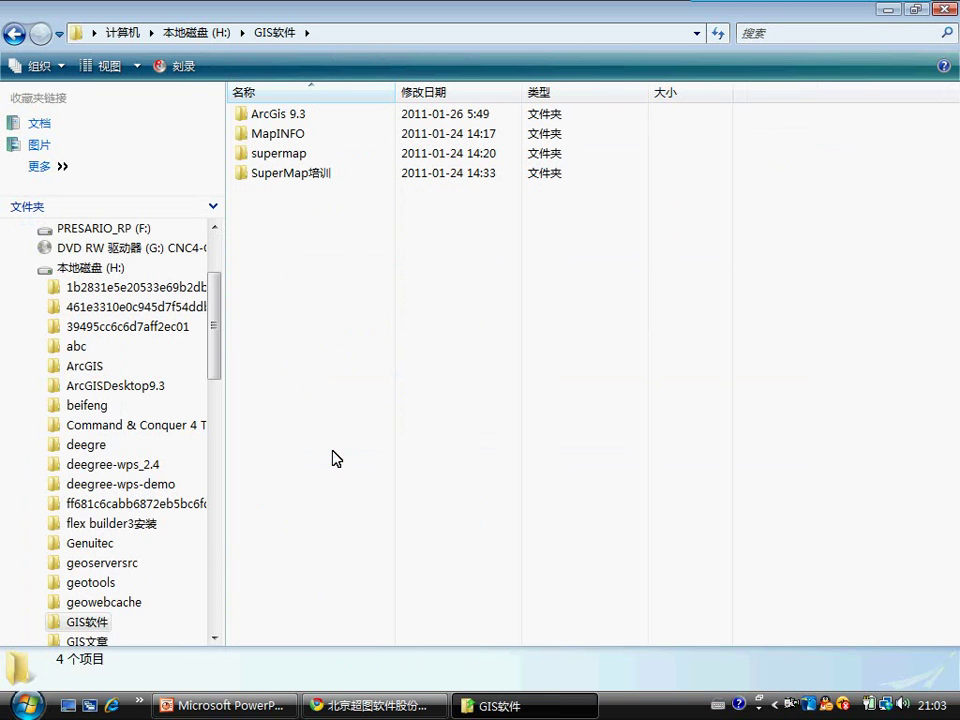
{"action": "double_click", "coordinate": [274, 153]}
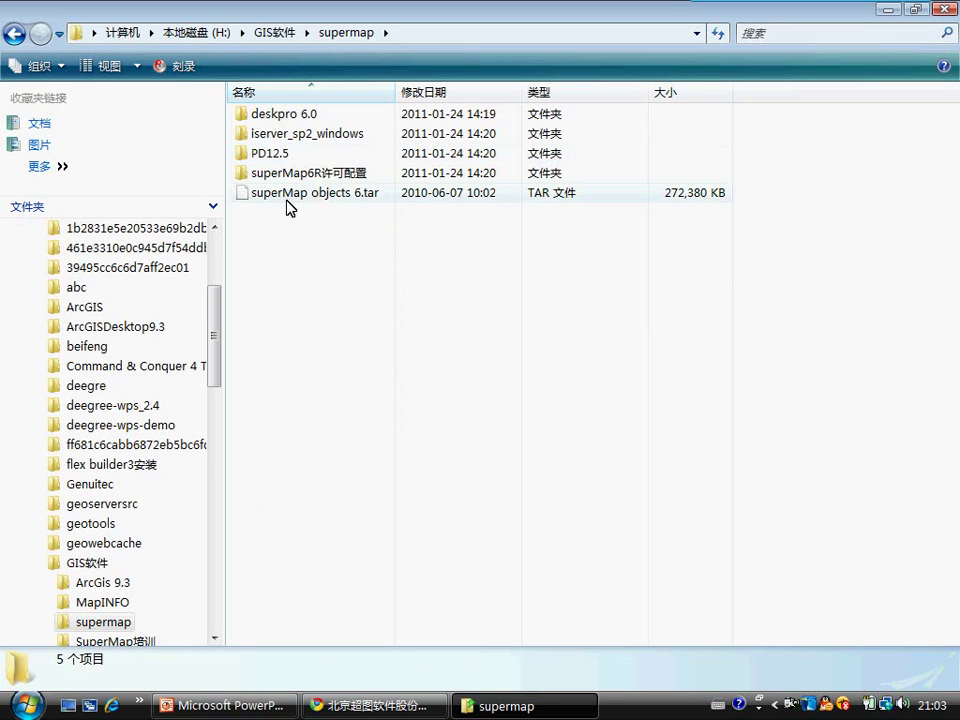
{"action": "double_click", "coordinate": [280, 114]}
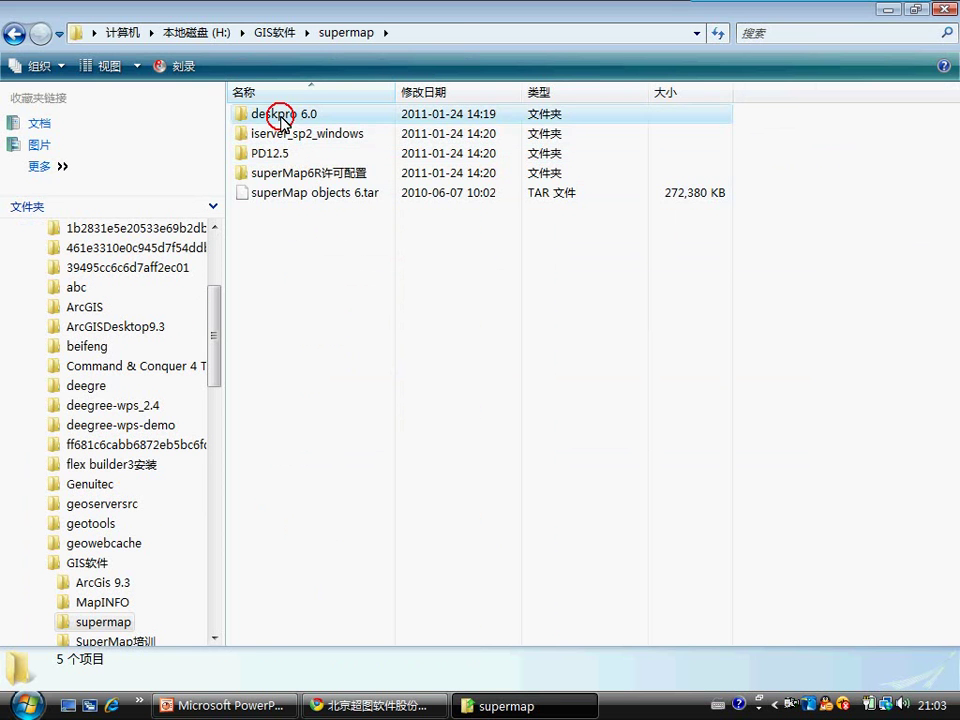
Step: Open the SMD_600_10525_CHS folder and bring up the setup program's context menu
{"action": "left_click", "coordinate": [307, 133]}
{"action": "double_click", "coordinate": [307, 133]}
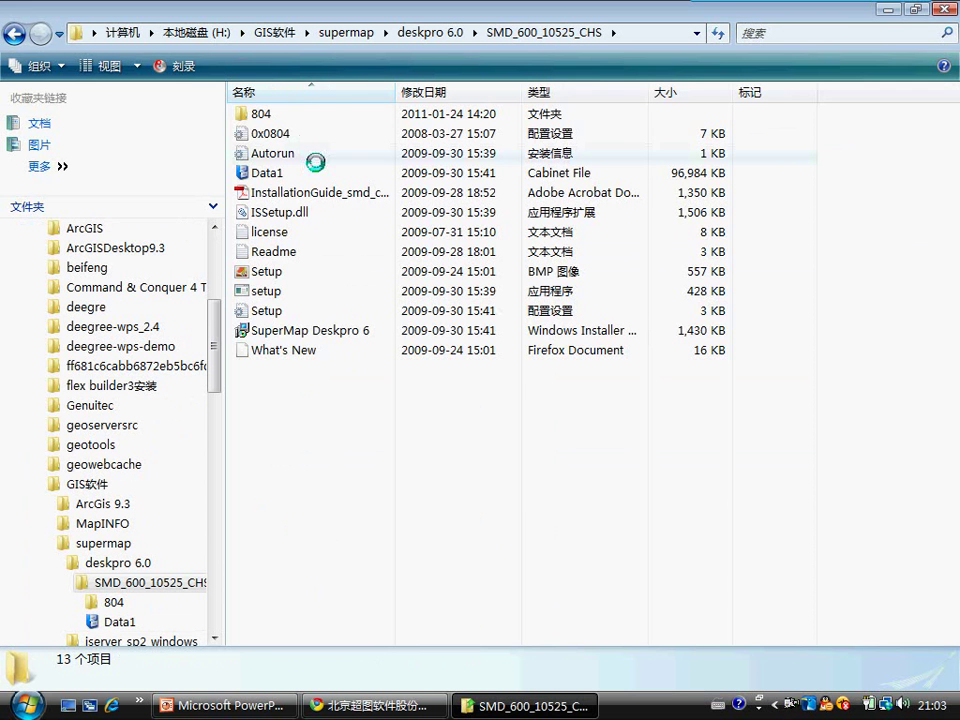
{"action": "right_click", "coordinate": [265, 280]}
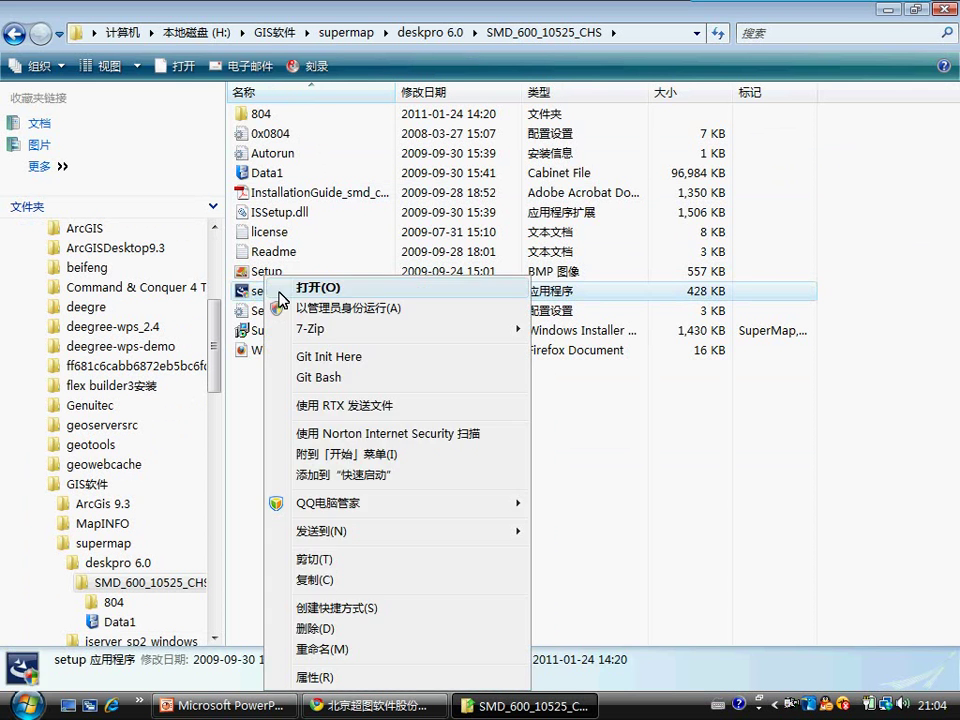
{"action": "left_click", "coordinate": [236, 418]}
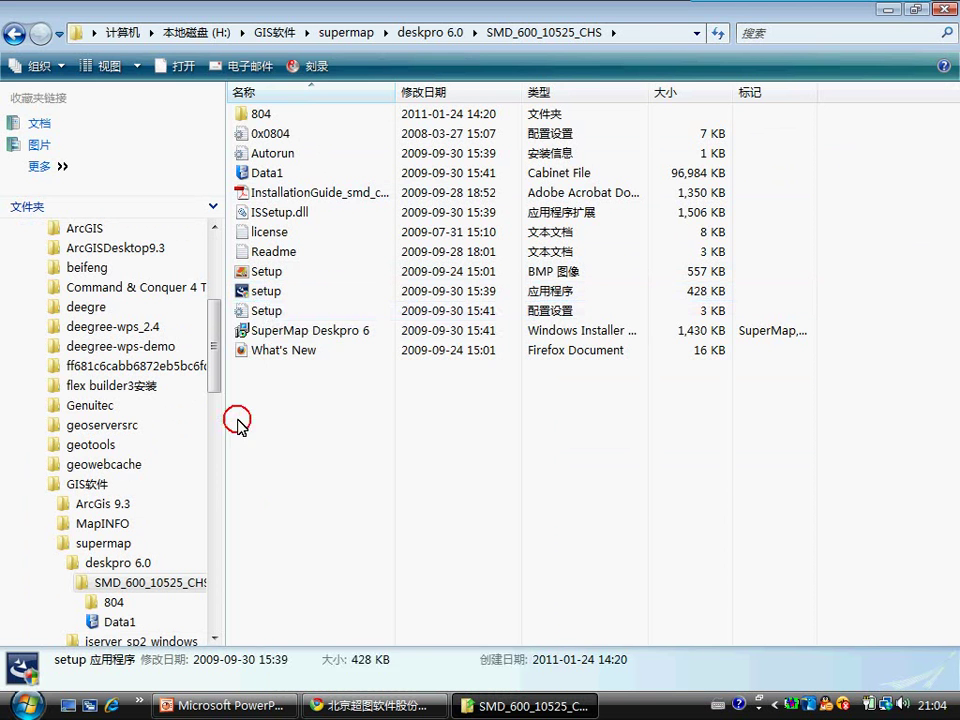
{"action": "right_click", "coordinate": [265, 290]}
Step: Run setup as administrator and accept the license agreement
{"action": "left_click", "coordinate": [333, 308]}
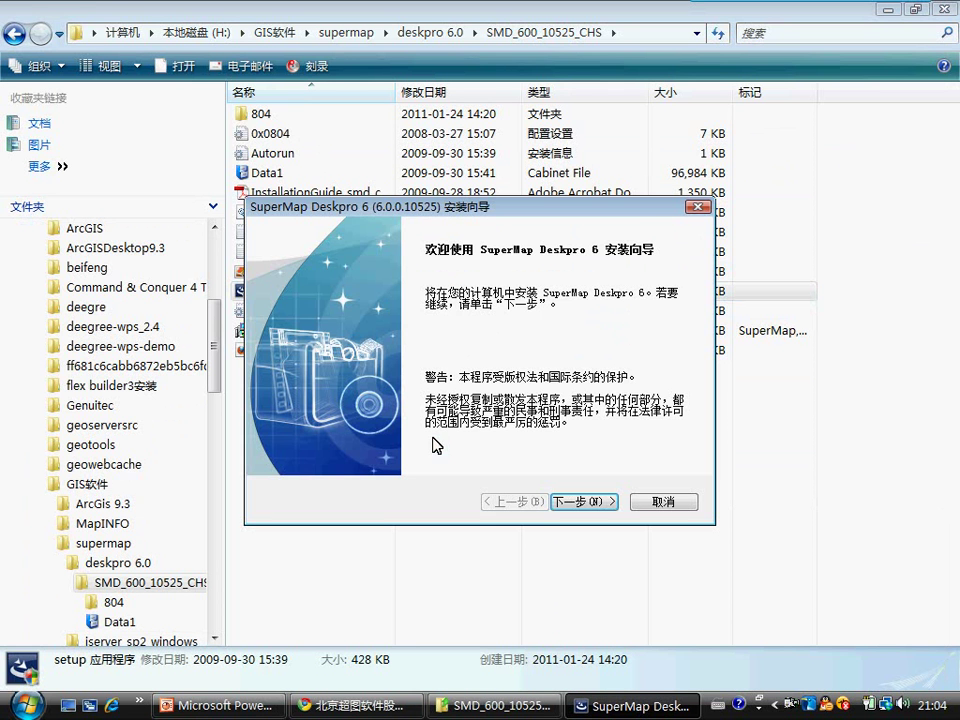
{"action": "left_click", "coordinate": [576, 503]}
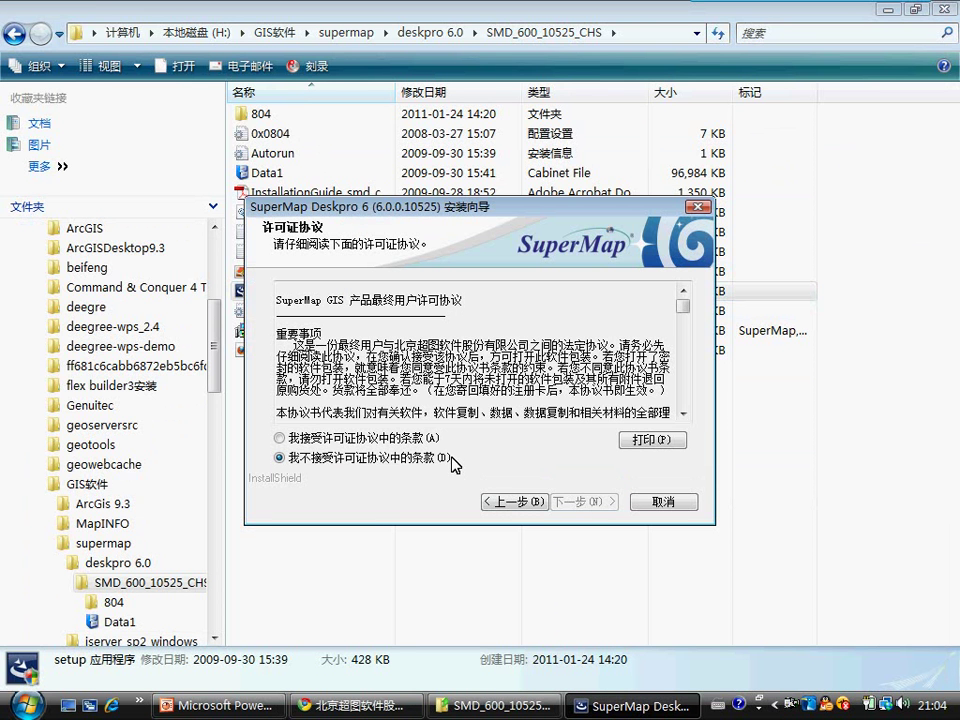
{"action": "left_click", "coordinate": [280, 438]}
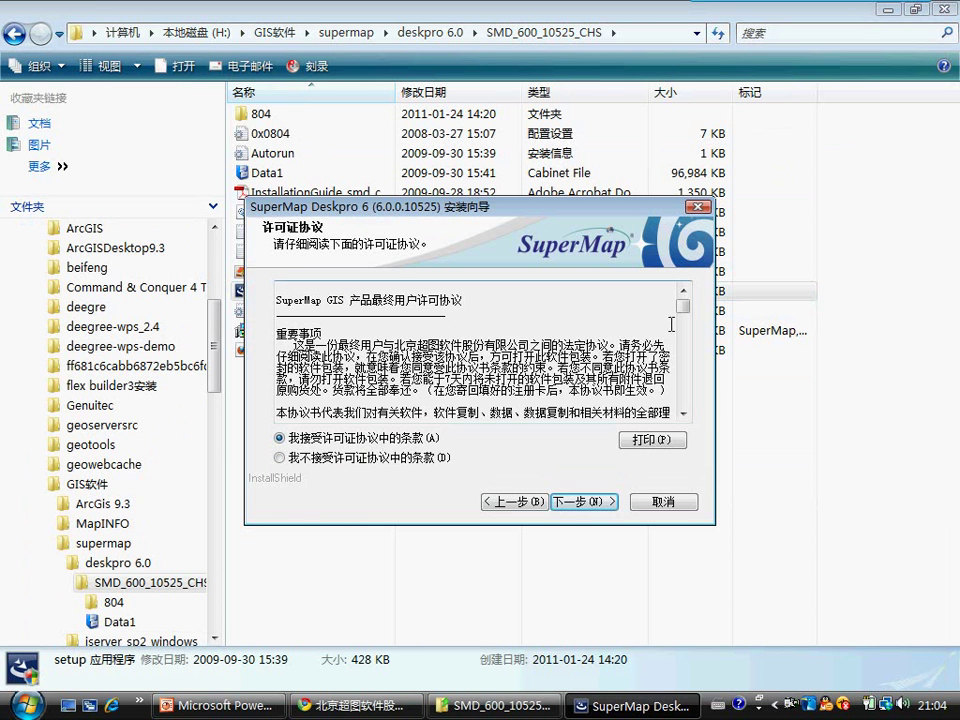
{"action": "left_click_drag", "start_coordinate": [683, 306], "coordinate": [685, 418]}
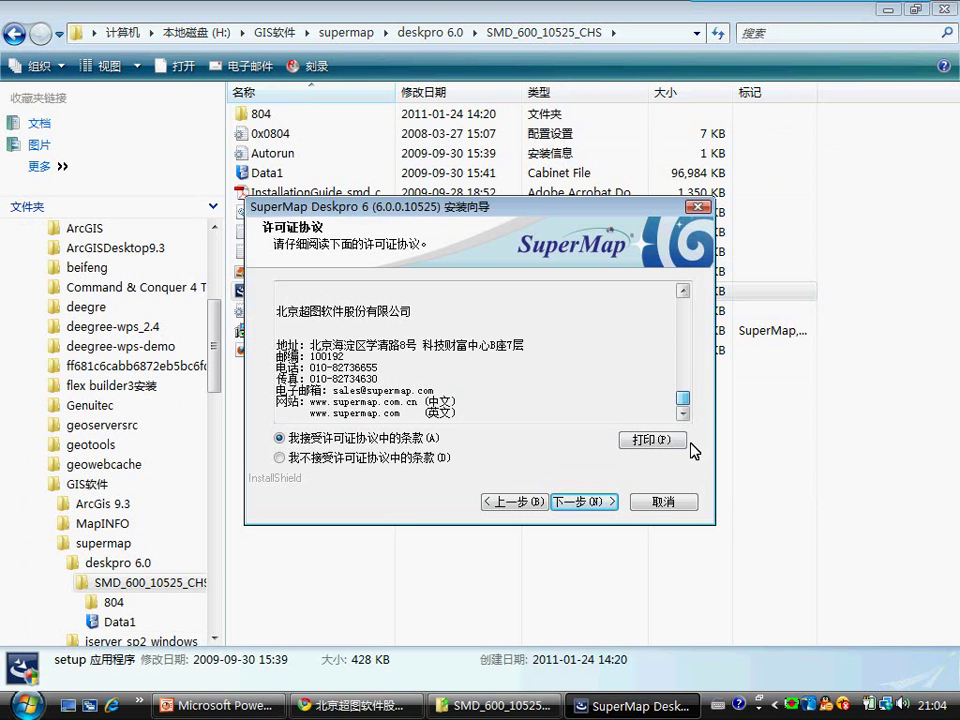
{"action": "left_click", "coordinate": [584, 501]}
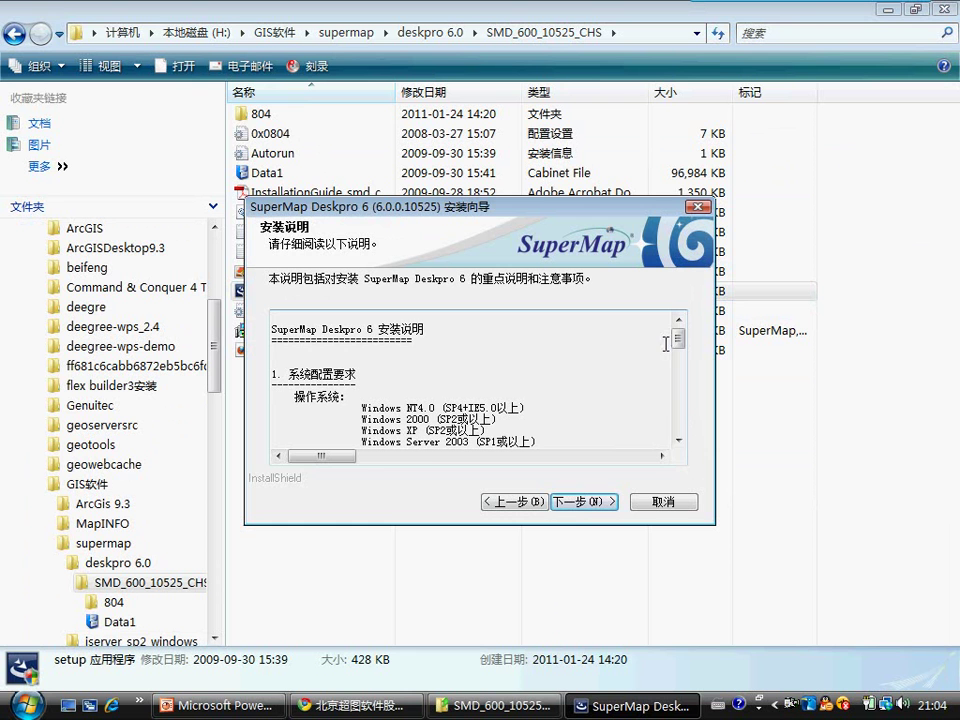
Step: Read the installation notes' Windows XP, Server 2008 and Windows 7 requirements, then continue
{"action": "left_click_drag", "start_coordinate": [679, 338], "coordinate": [679, 358]}
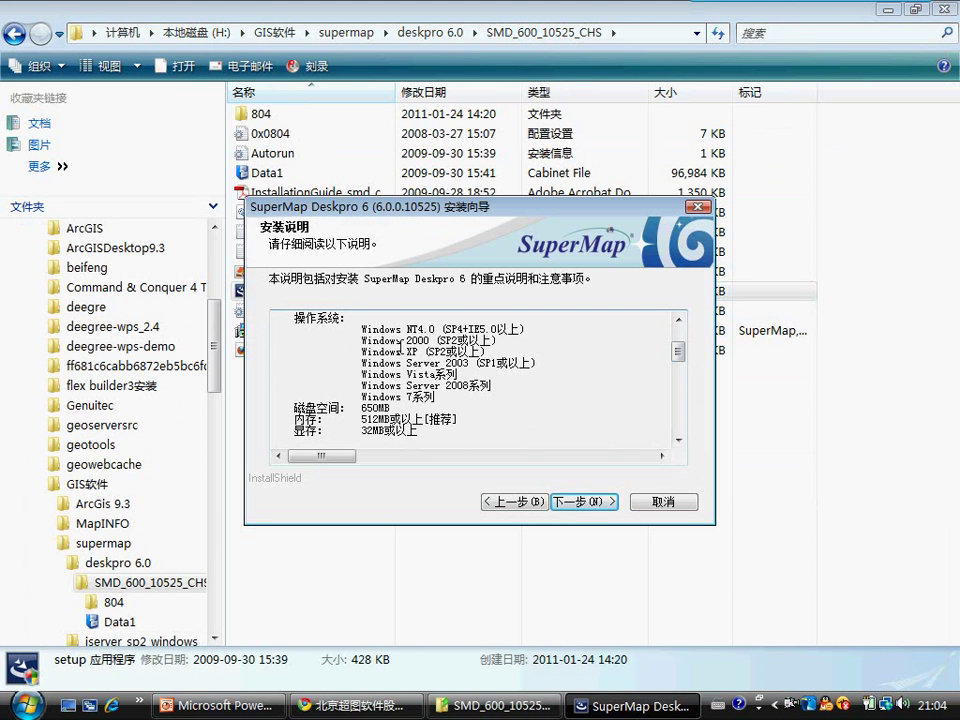
{"action": "left_click_drag", "start_coordinate": [418, 352], "coordinate": [497, 363]}
{"action": "left_click", "coordinate": [548, 364]}
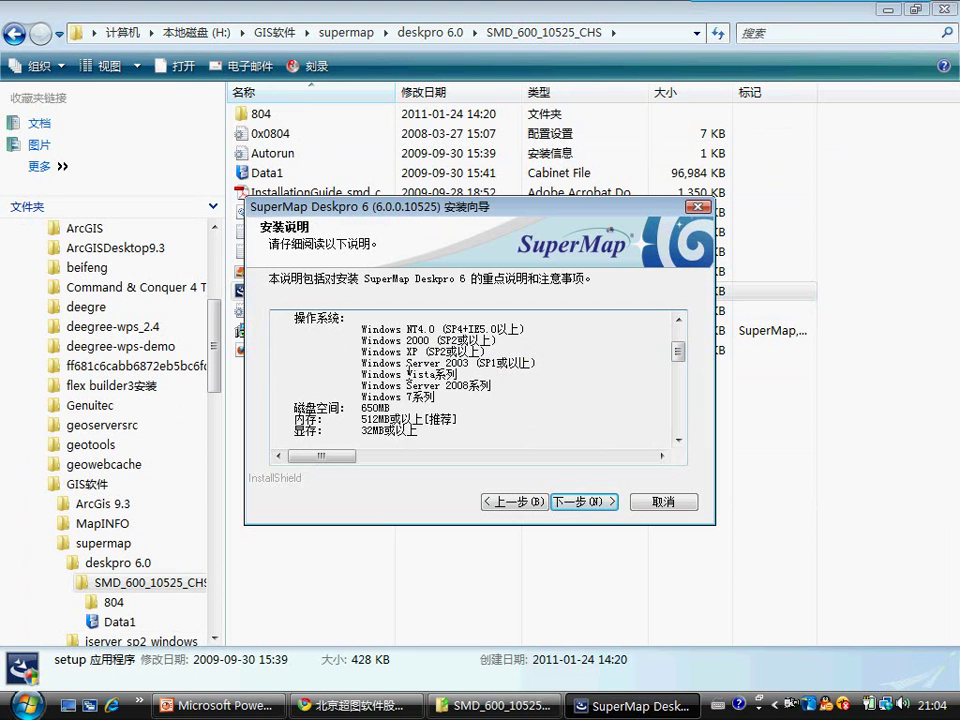
{"action": "left_click_drag", "start_coordinate": [404, 399], "coordinate": [478, 389]}
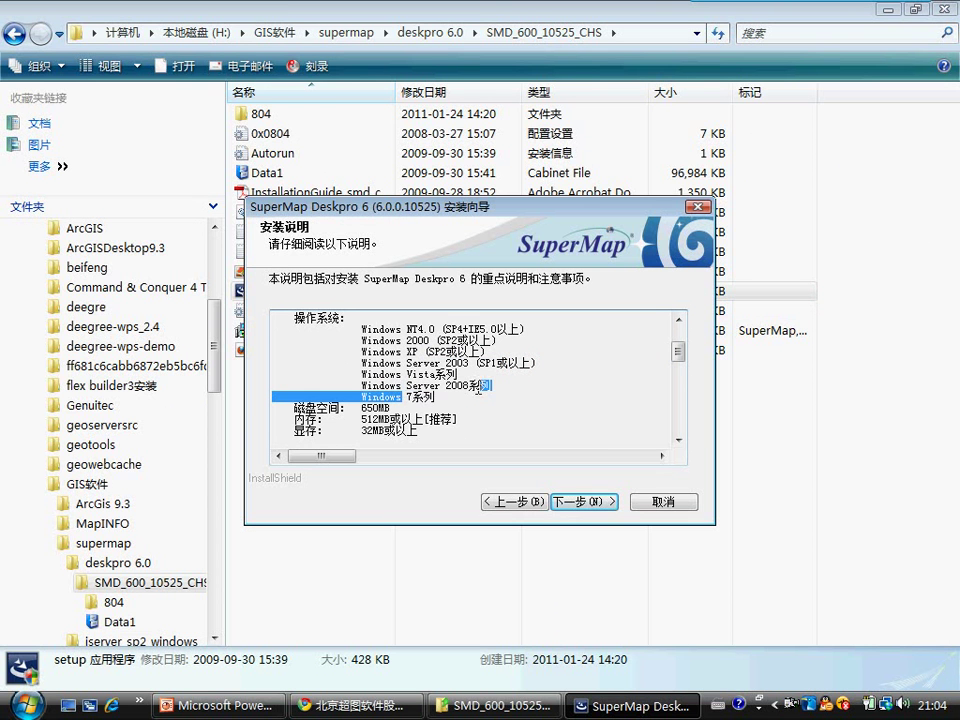
{"action": "left_click", "coordinate": [417, 404]}
{"action": "left_click", "coordinate": [443, 406]}
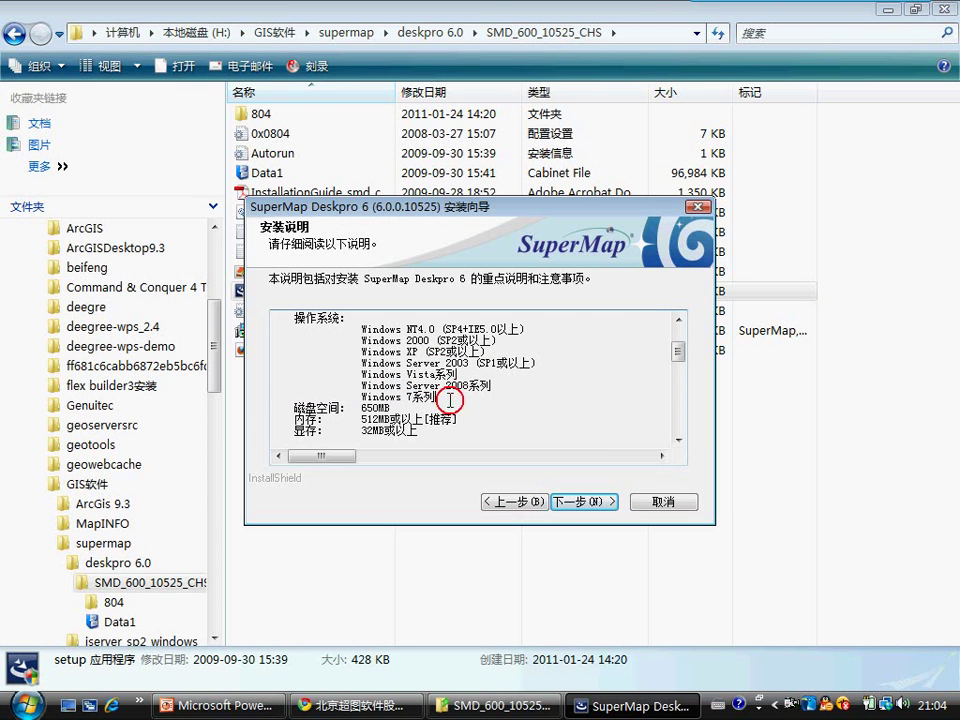
{"action": "left_click", "coordinate": [673, 352]}
{"action": "left_click_drag", "start_coordinate": [673, 352], "coordinate": [670, 434]}
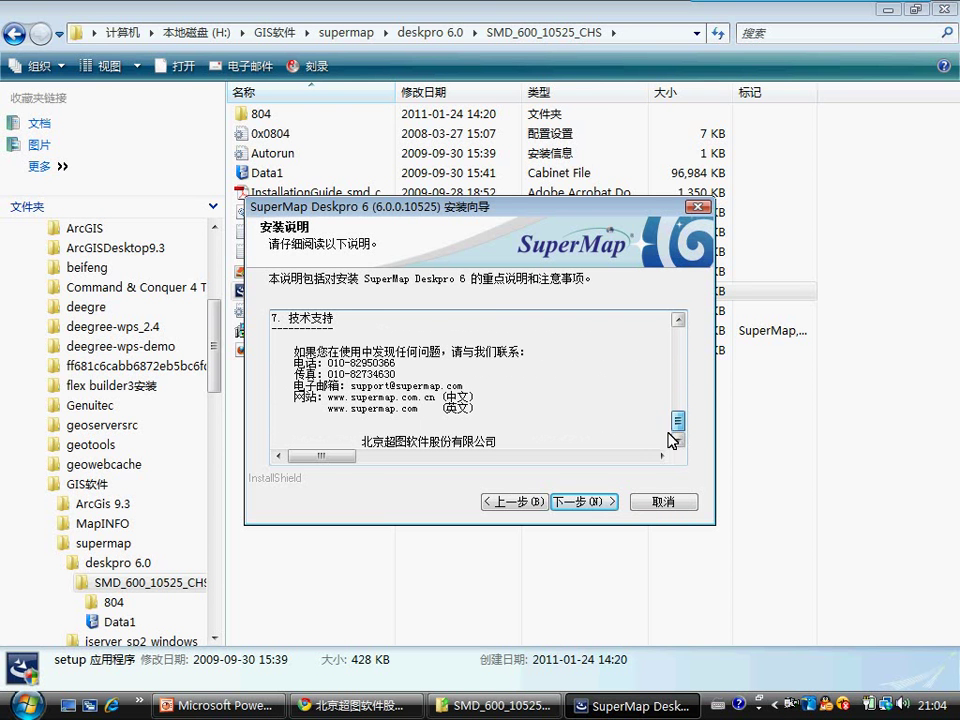
{"action": "left_click", "coordinate": [584, 502]}
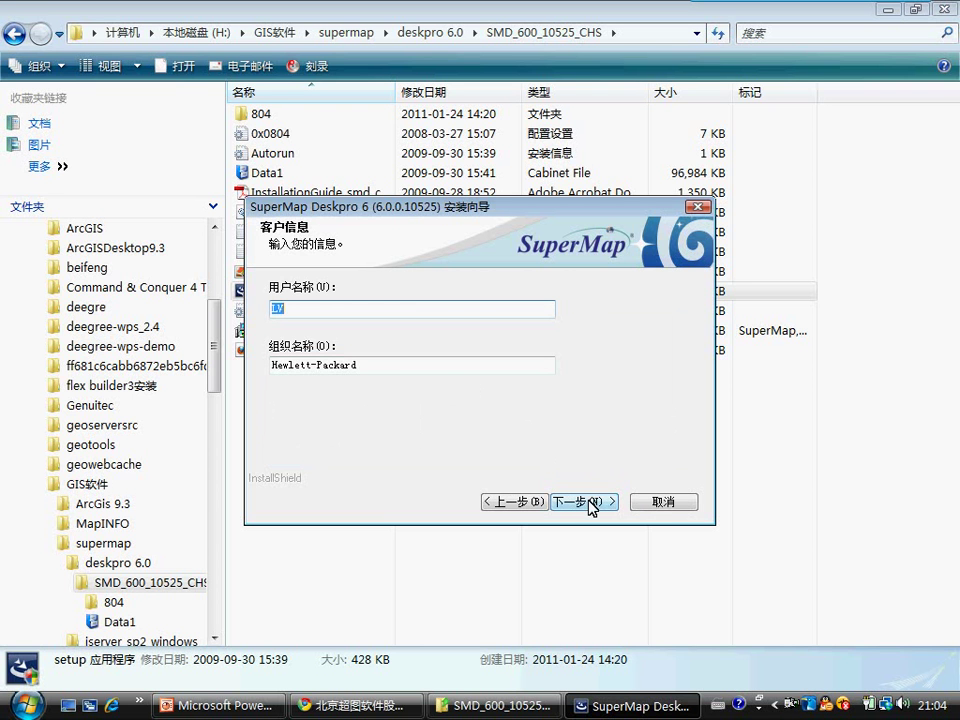
Step: Keep the customer details, Complete setup type and default program folder, then start installing
{"action": "left_click", "coordinate": [590, 502]}
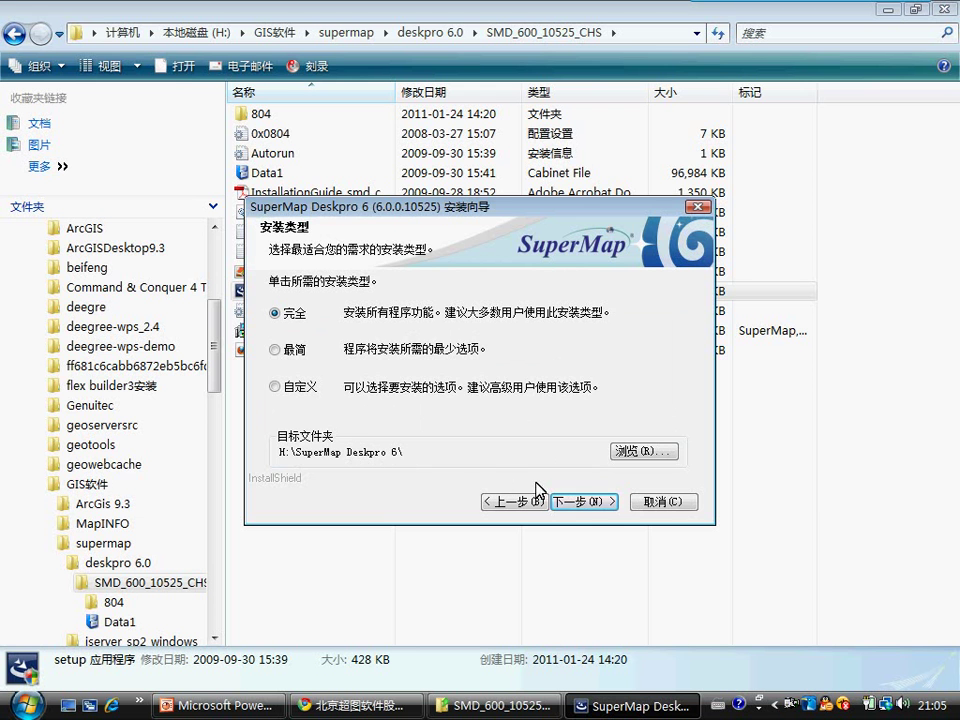
{"action": "left_click", "coordinate": [581, 505]}
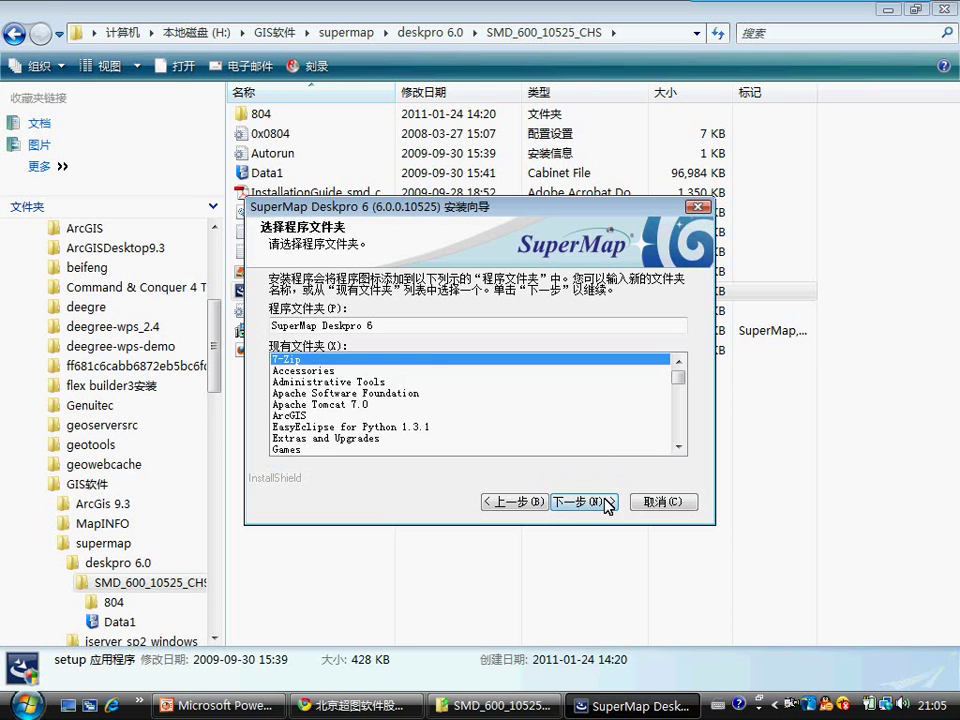
{"action": "left_click", "coordinate": [588, 502]}
{"action": "left_click", "coordinate": [600, 508]}
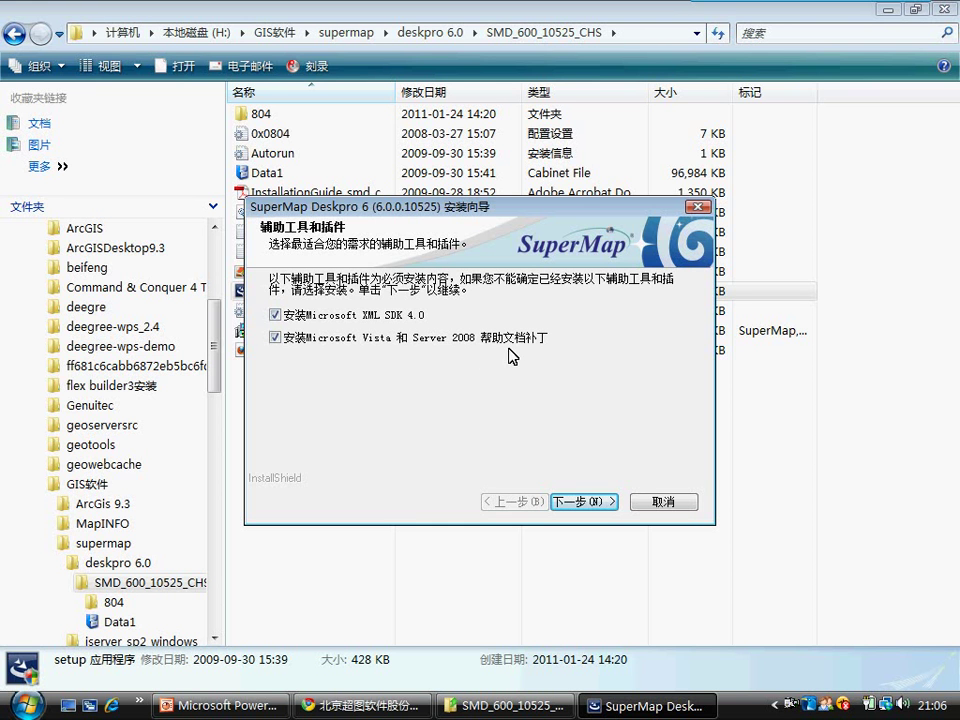
Step: Accept the add-ons, then repair Microsoft XML Parser and SDK and finish its wizard
{"action": "left_click", "coordinate": [583, 504]}
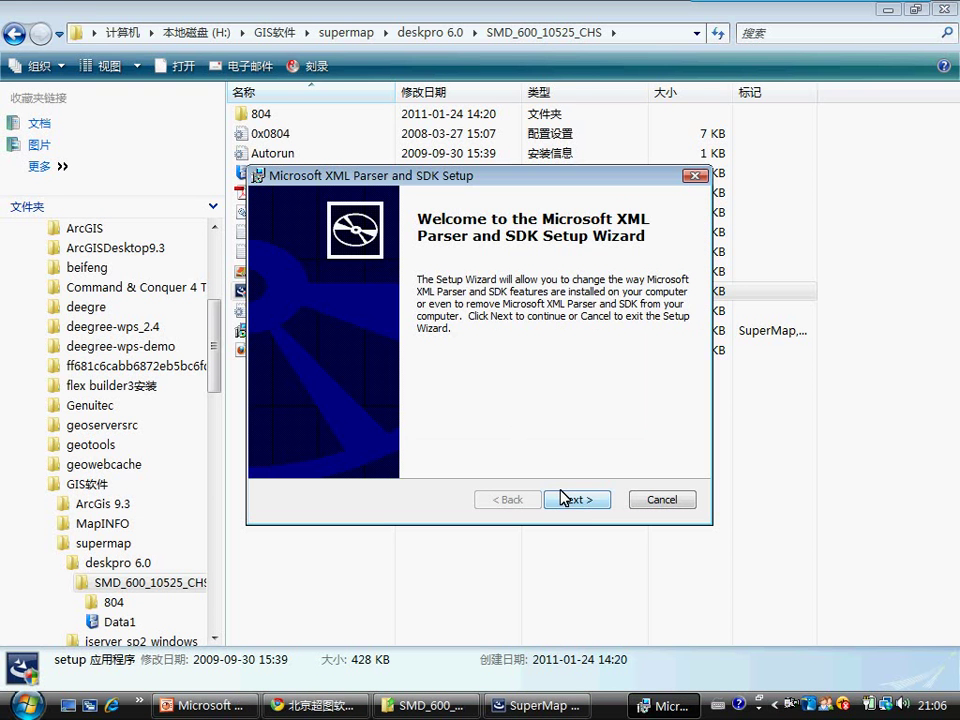
{"action": "left_click", "coordinate": [585, 505]}
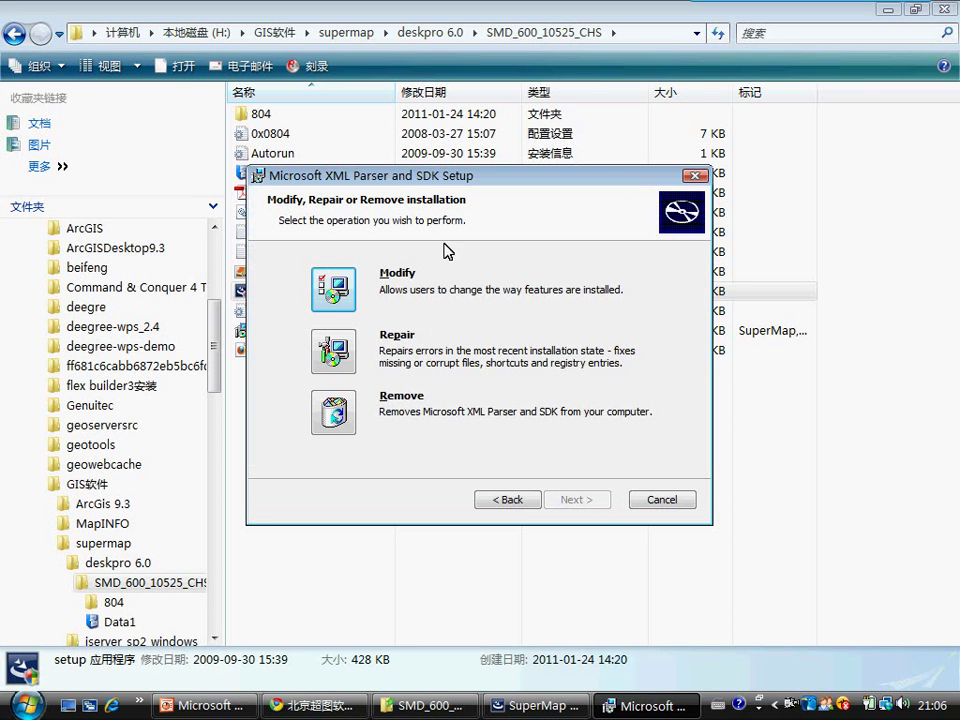
{"action": "left_click", "coordinate": [338, 352]}
{"action": "left_click", "coordinate": [575, 510]}
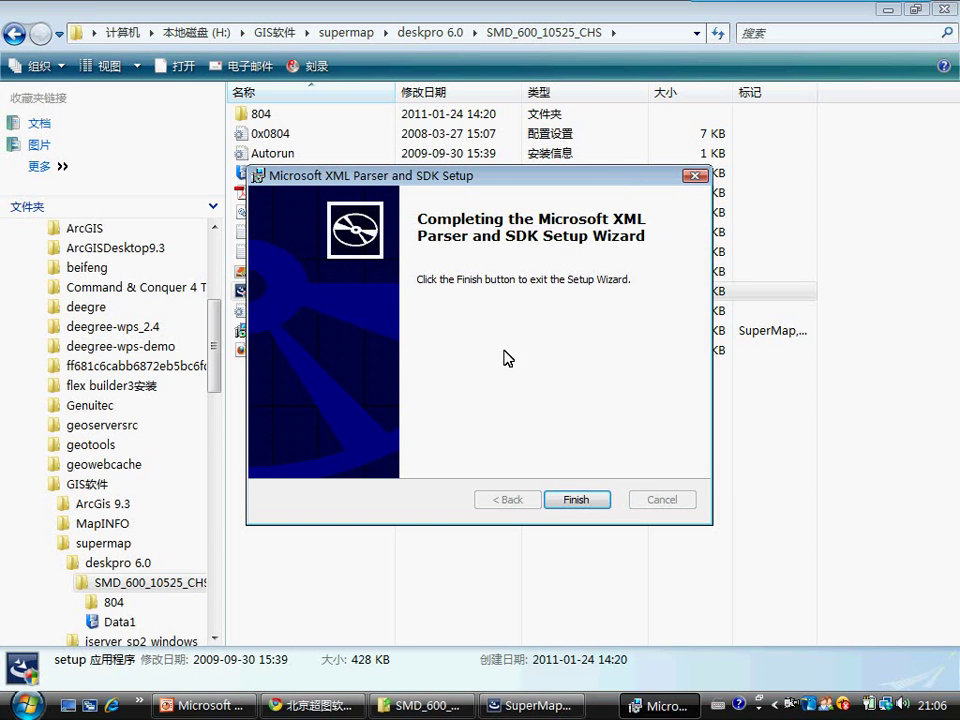
{"action": "left_click", "coordinate": [575, 498]}
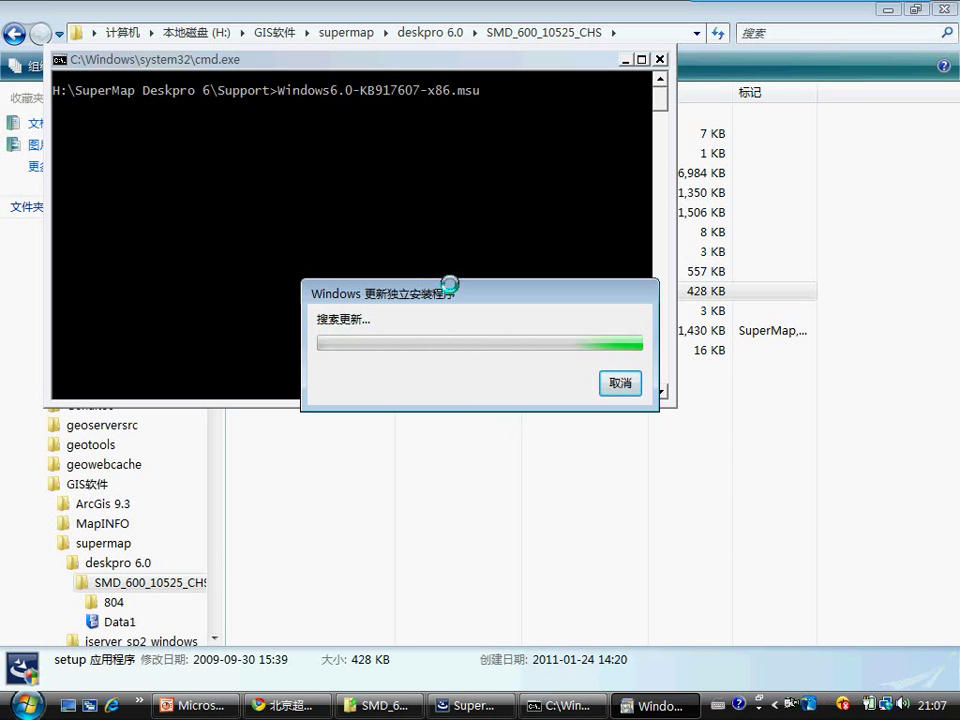
Step: Move the Windows Update Standalone Installer window aside while the KB917607 patch installs
{"action": "left_click_drag", "start_coordinate": [448, 290], "coordinate": [415, 242]}
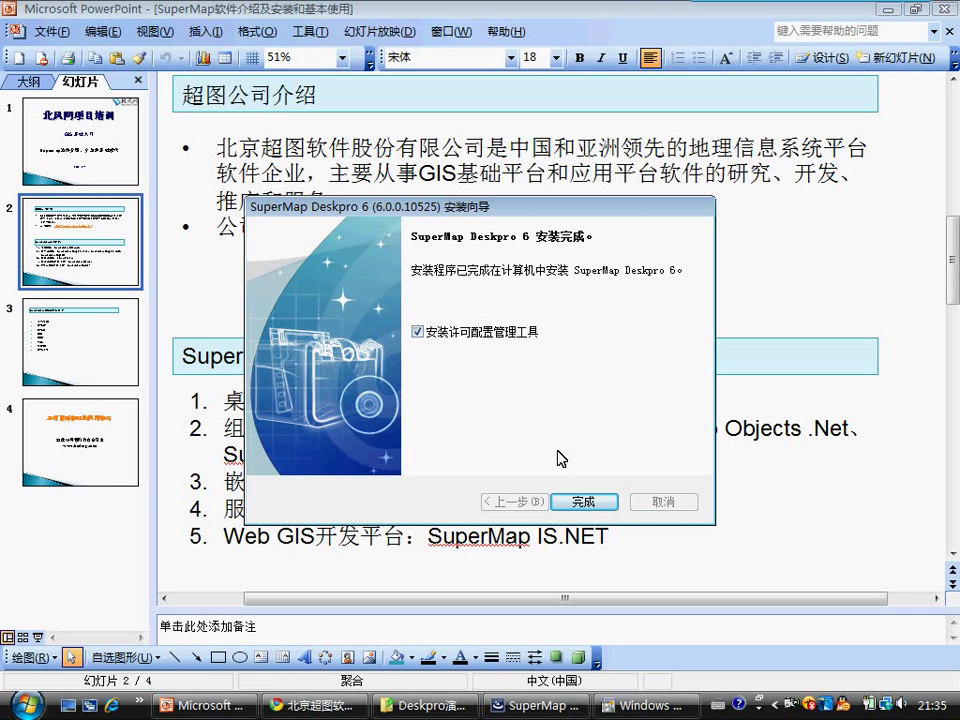
Step: Finish Deskpro setup with the licence configuration tool and browse for the License Manager installer
{"action": "left_click", "coordinate": [593, 506]}
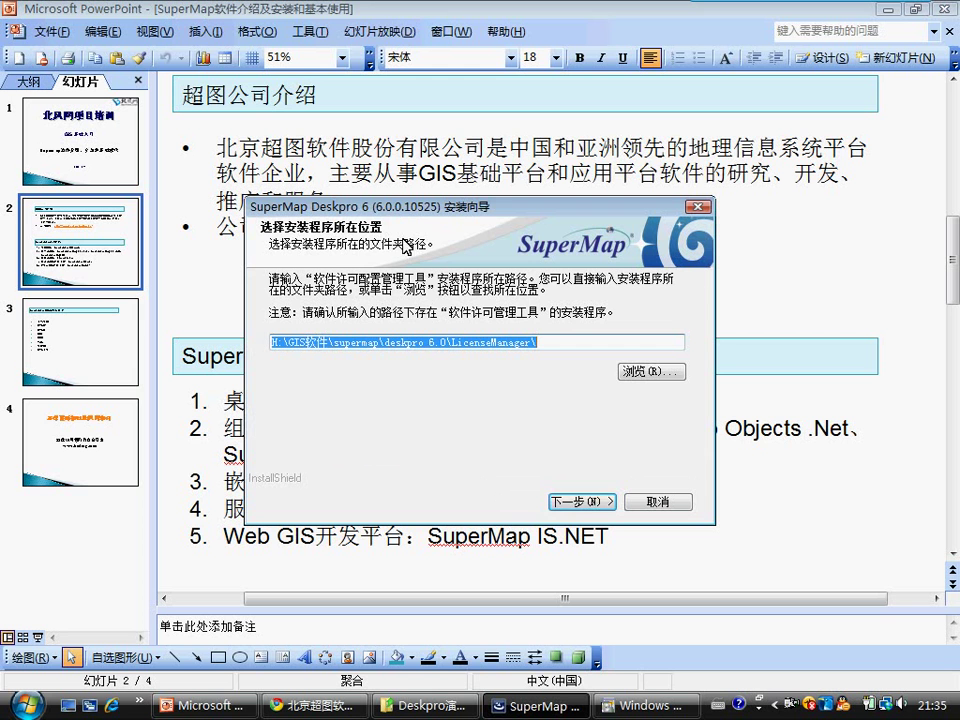
{"action": "left_click", "coordinate": [652, 372]}
{"action": "left_click", "coordinate": [459, 708]}
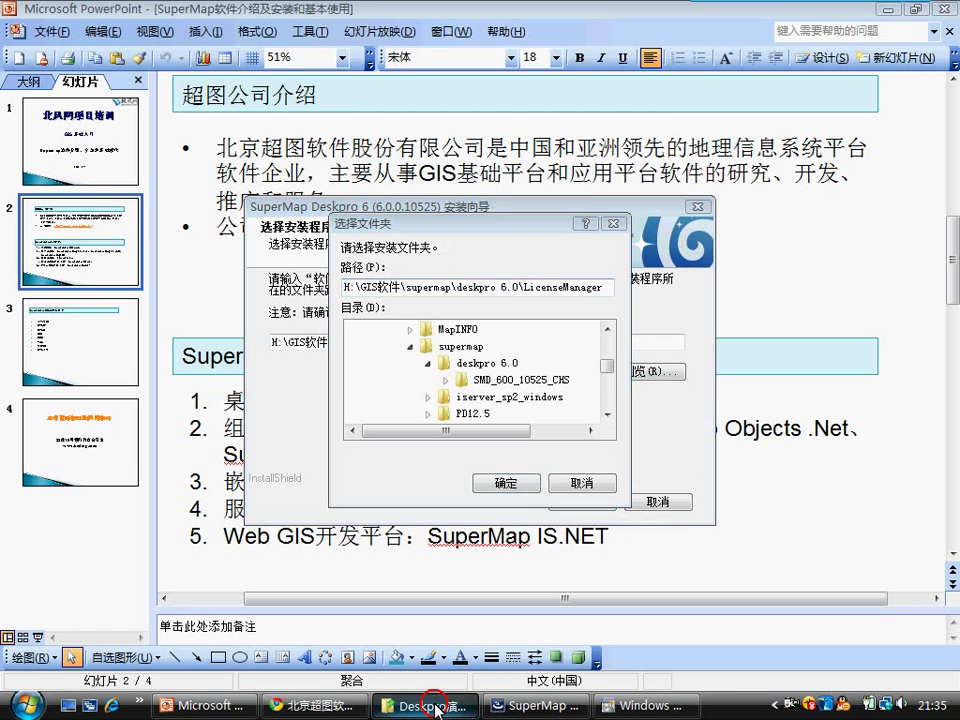
Step: In Explorer, locate the superMap6R许可配置 folder under H:\GIS软件\supermap
{"action": "left_click", "coordinate": [274, 32]}
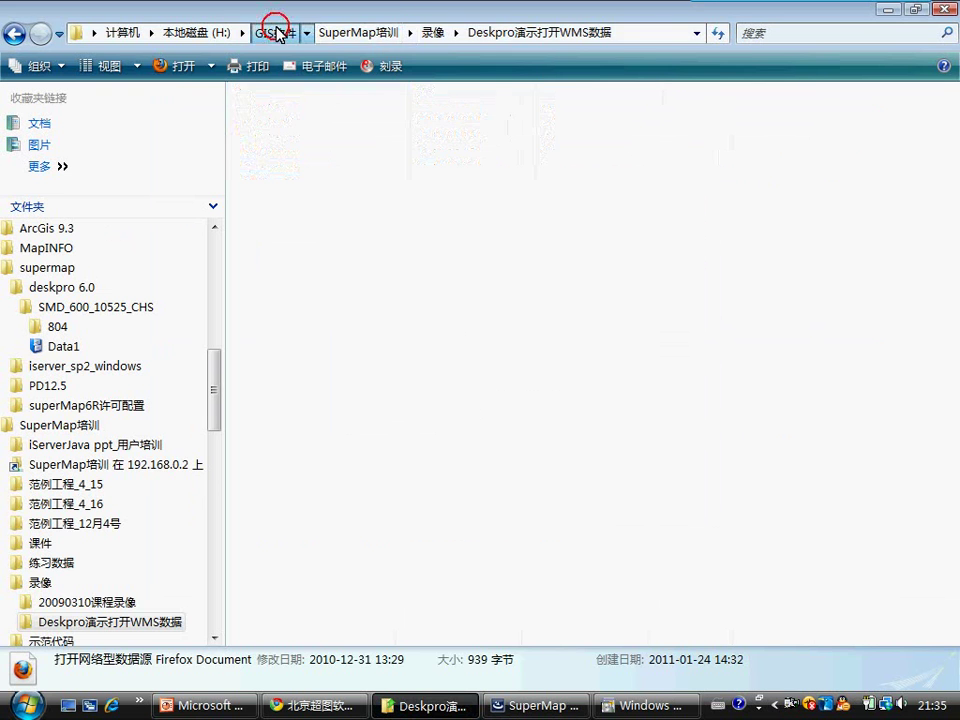
{"action": "double_click", "coordinate": [290, 153]}
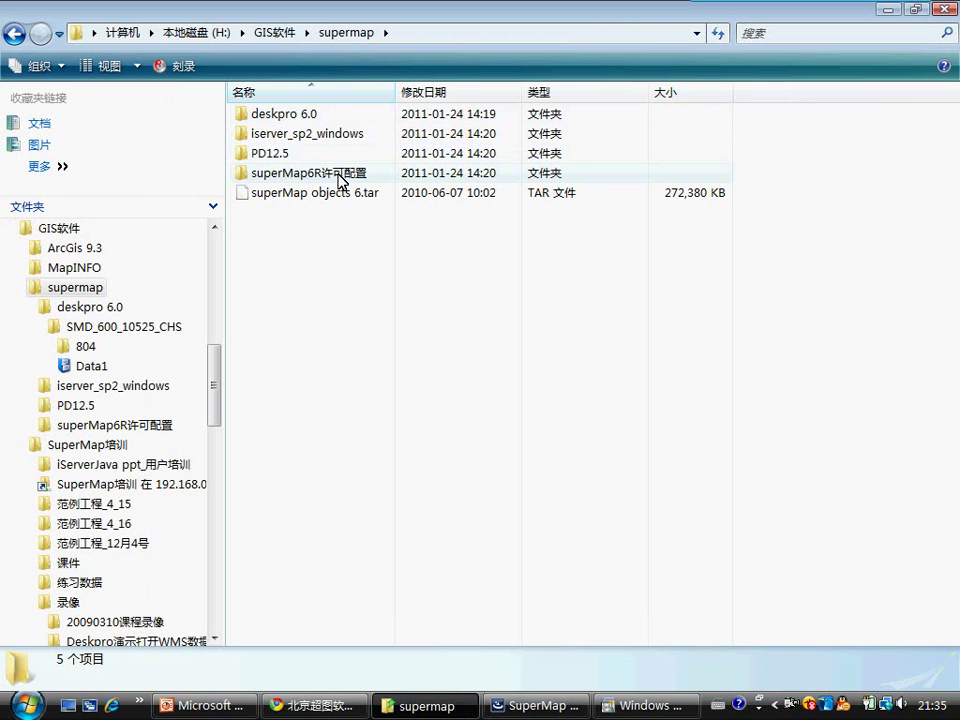
{"action": "left_click", "coordinate": [305, 178]}
{"action": "left_click", "coordinate": [304, 180]}
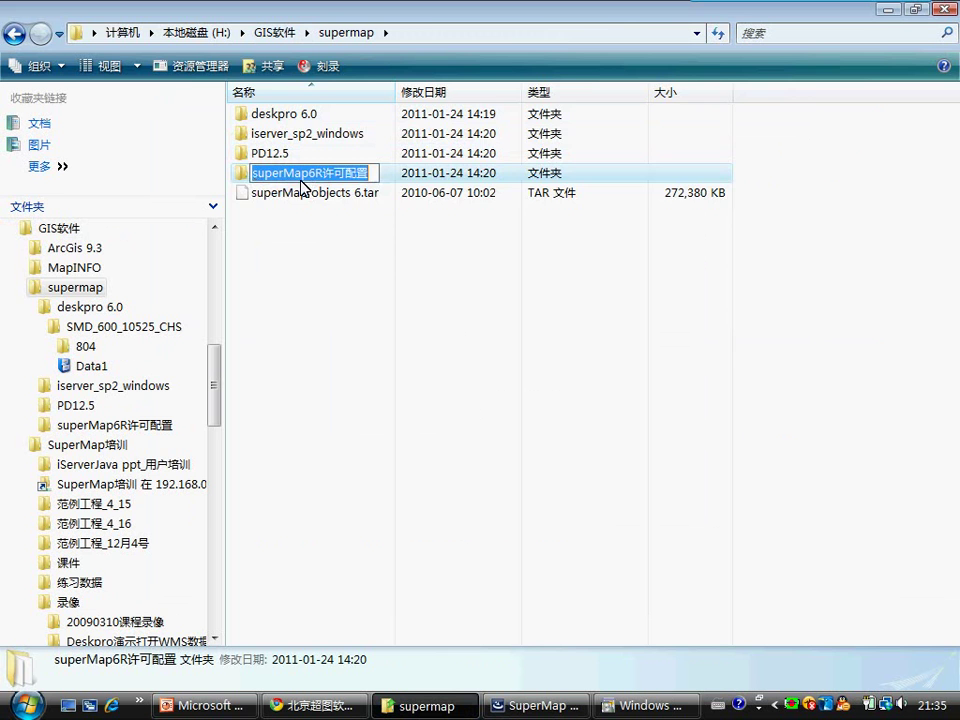
{"action": "double_click", "coordinate": [245, 176]}
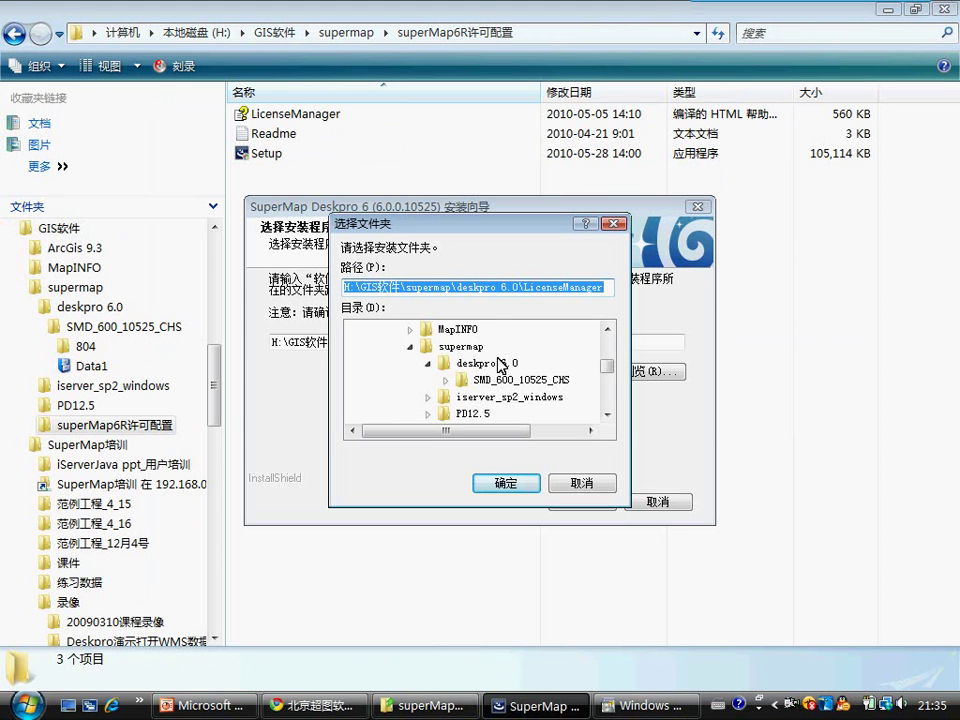
Step: Pick superMap6R许可配置 in the folder chooser as the License Manager source and continue
{"action": "left_click", "coordinate": [410, 346]}
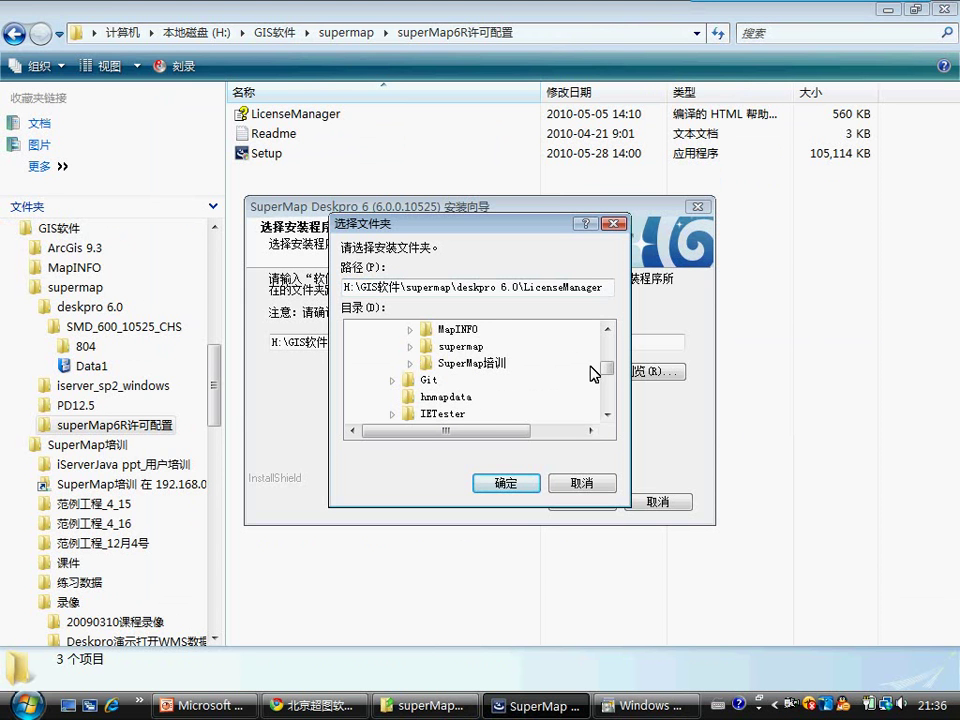
{"action": "left_click", "coordinate": [612, 330]}
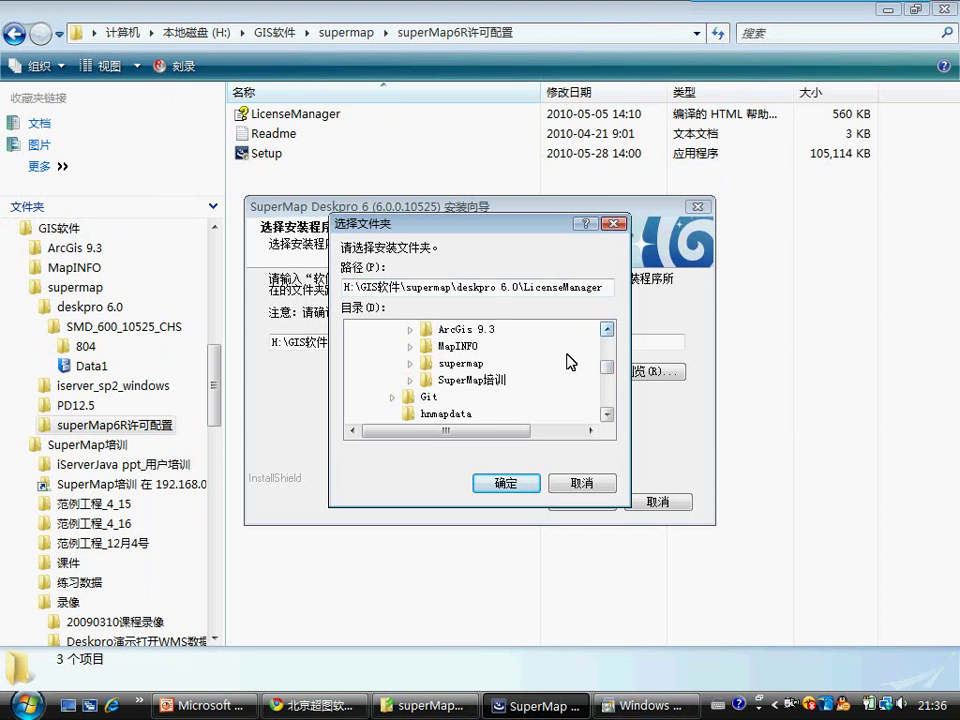
{"action": "left_click", "coordinate": [474, 364]}
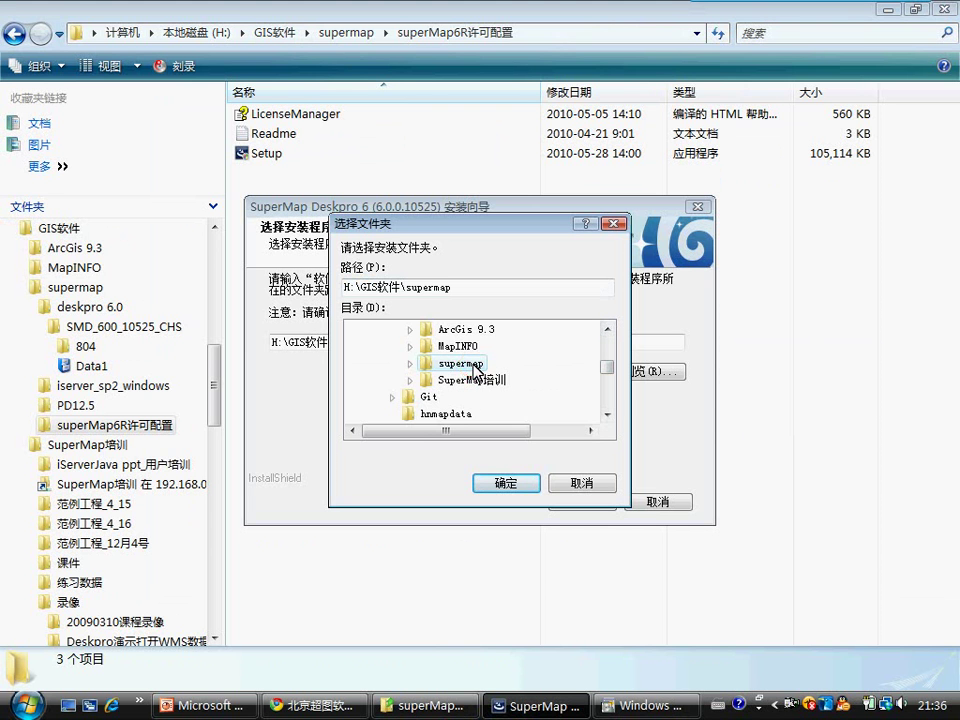
{"action": "left_click", "coordinate": [409, 363]}
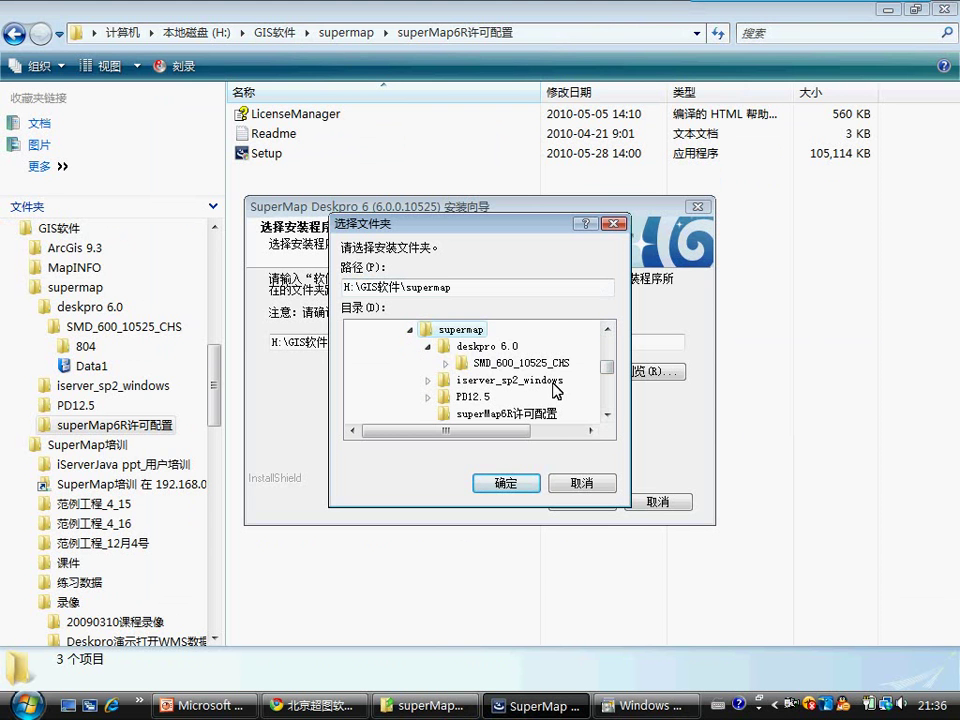
{"action": "left_click", "coordinate": [606, 414]}
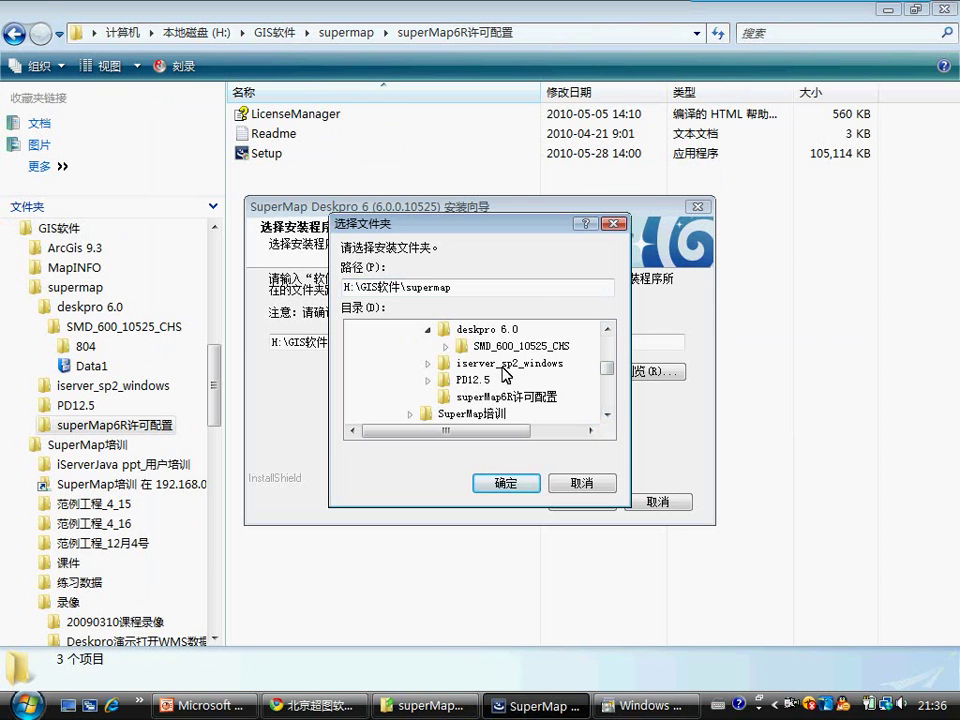
{"action": "left_click", "coordinate": [462, 400]}
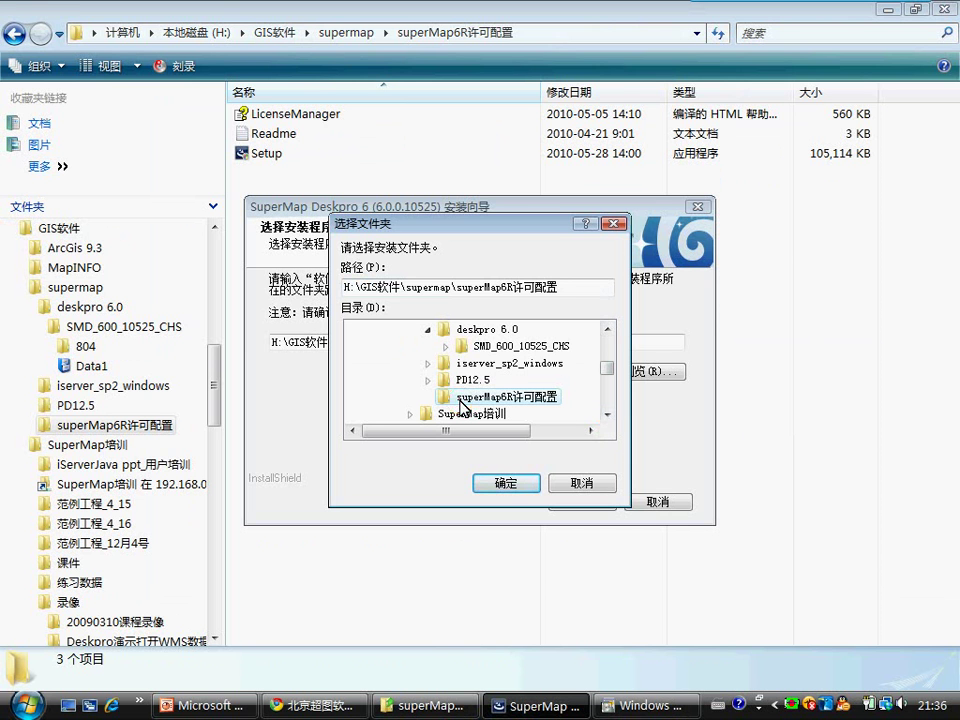
{"action": "left_click", "coordinate": [507, 483]}
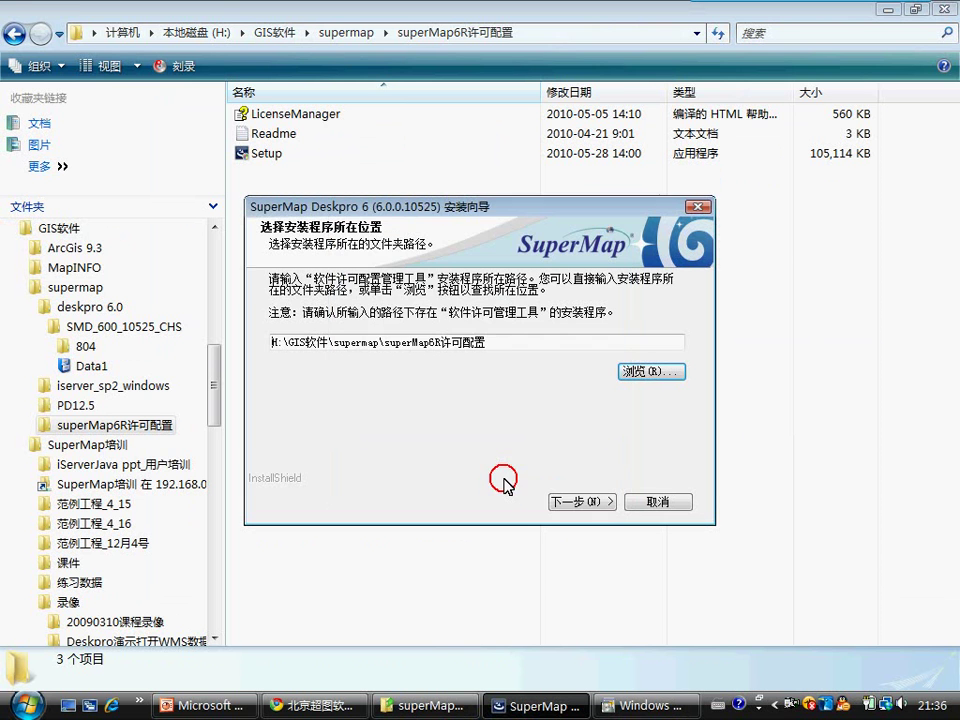
{"action": "left_click", "coordinate": [578, 501]}
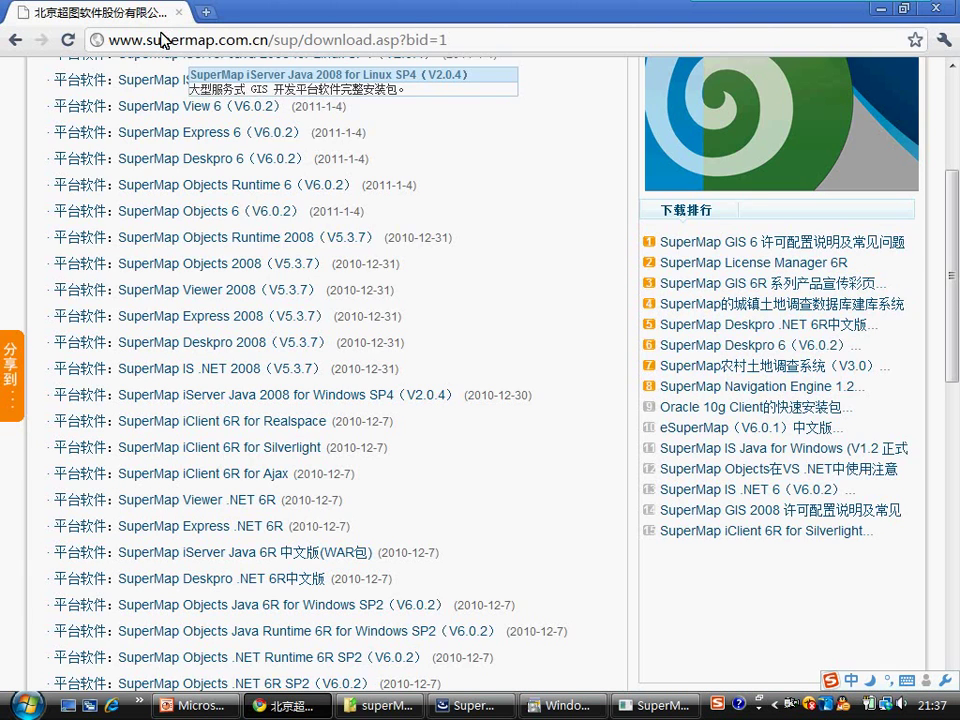
Step: Go to the downloads section of the SuperMap website
{"action": "scroll", "coordinate": [444, 369], "scroll_direction": "up", "scroll_amount": 3}
{"action": "mouse_move", "coordinate": [241, 145]}
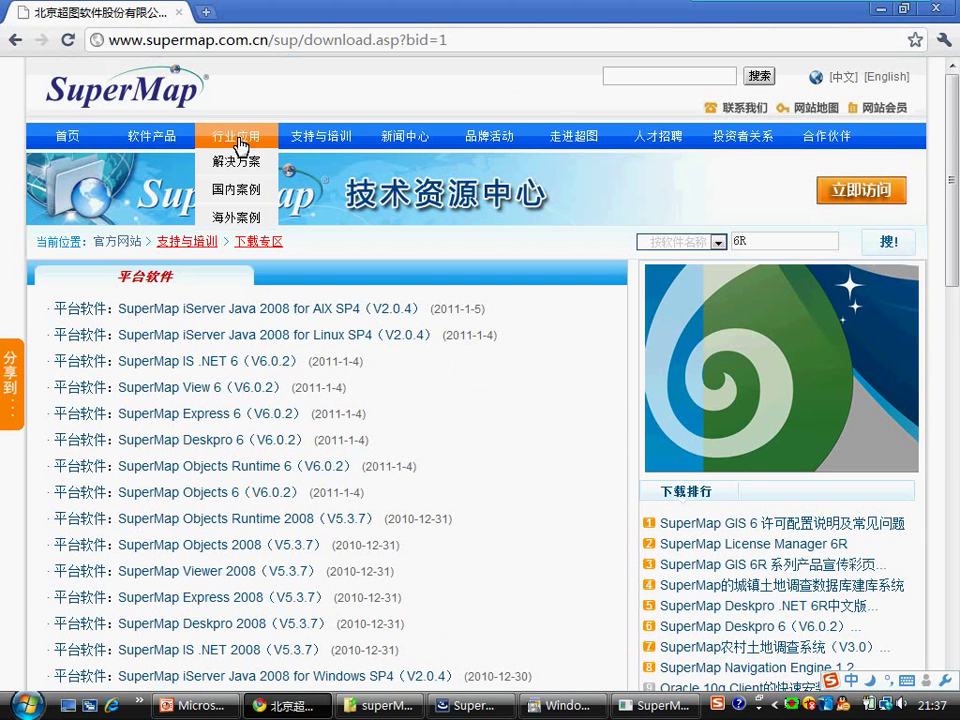
{"action": "mouse_move", "coordinate": [321, 137]}
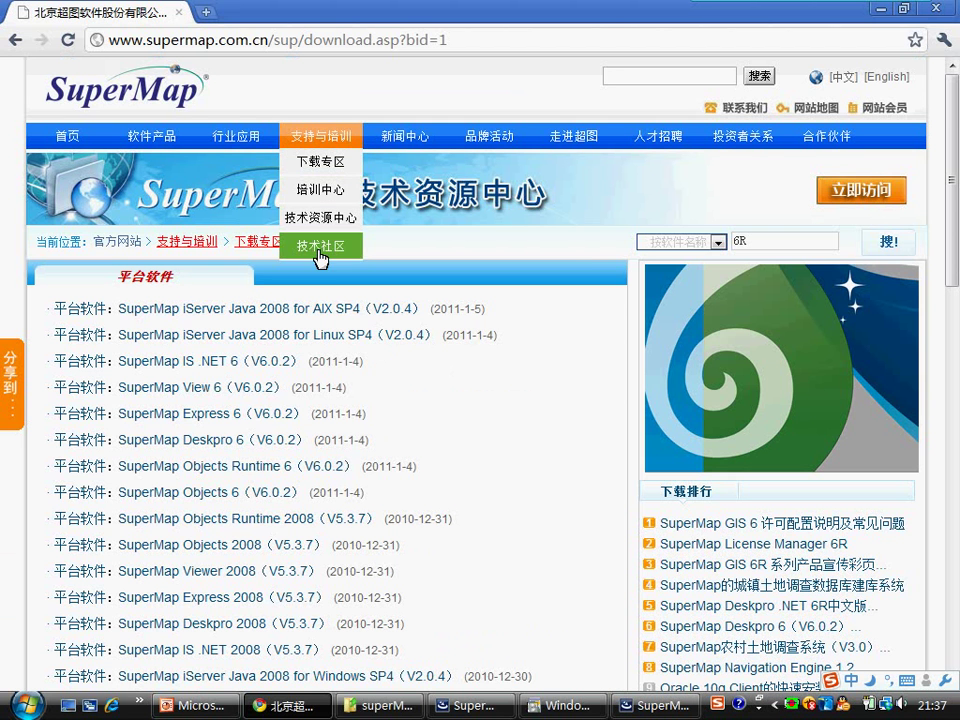
{"action": "left_click", "coordinate": [320, 168]}
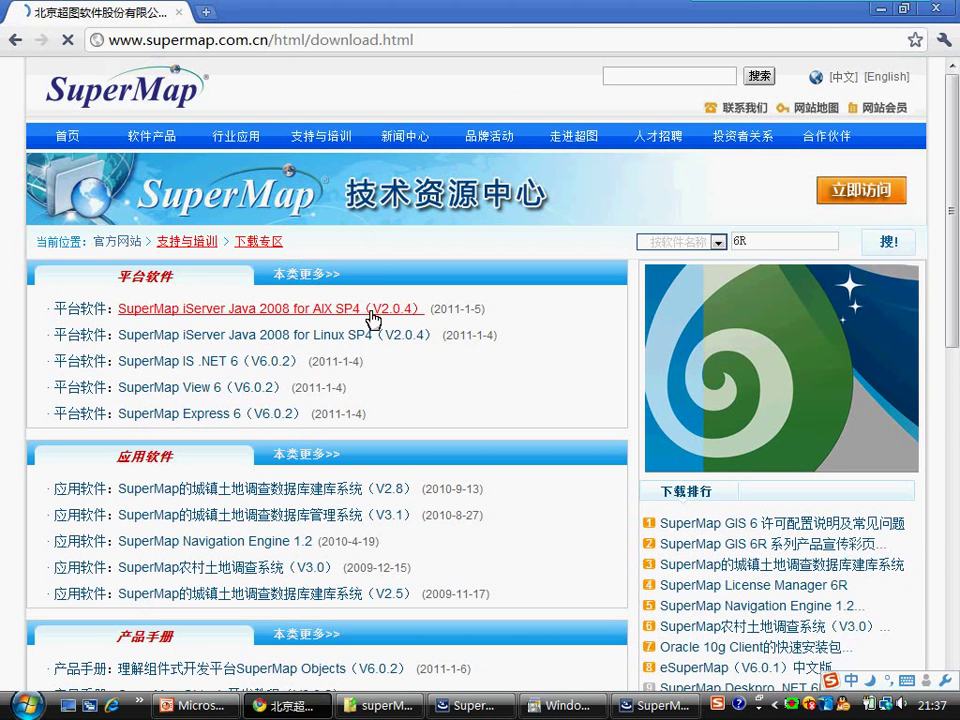
{"action": "scroll", "coordinate": [393, 305], "scroll_direction": "down", "scroll_amount": 3}
{"action": "scroll", "coordinate": [422, 311], "scroll_direction": "down", "scroll_amount": 2}
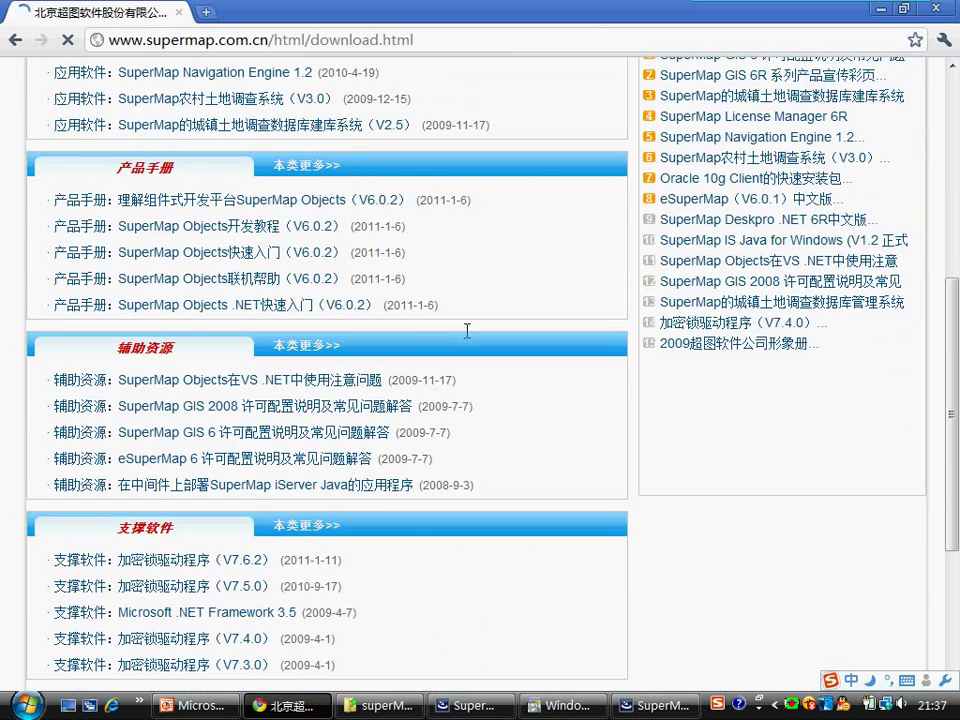
{"action": "scroll", "coordinate": [574, 399], "scroll_direction": "up", "scroll_amount": 3}
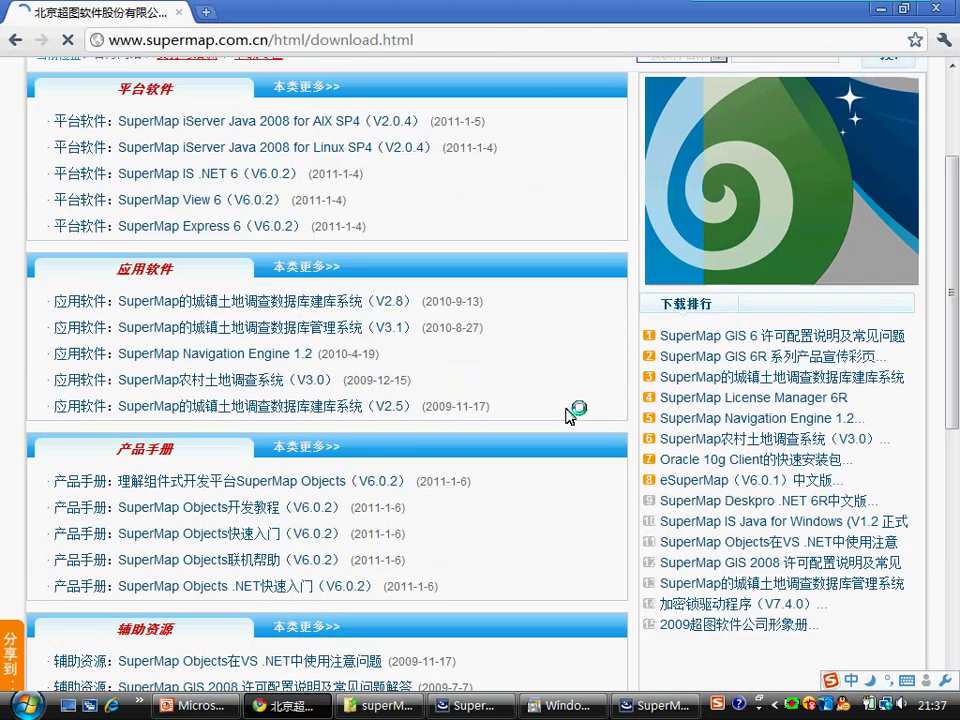
{"action": "scroll", "coordinate": [420, 372], "scroll_direction": "up", "scroll_amount": 2}
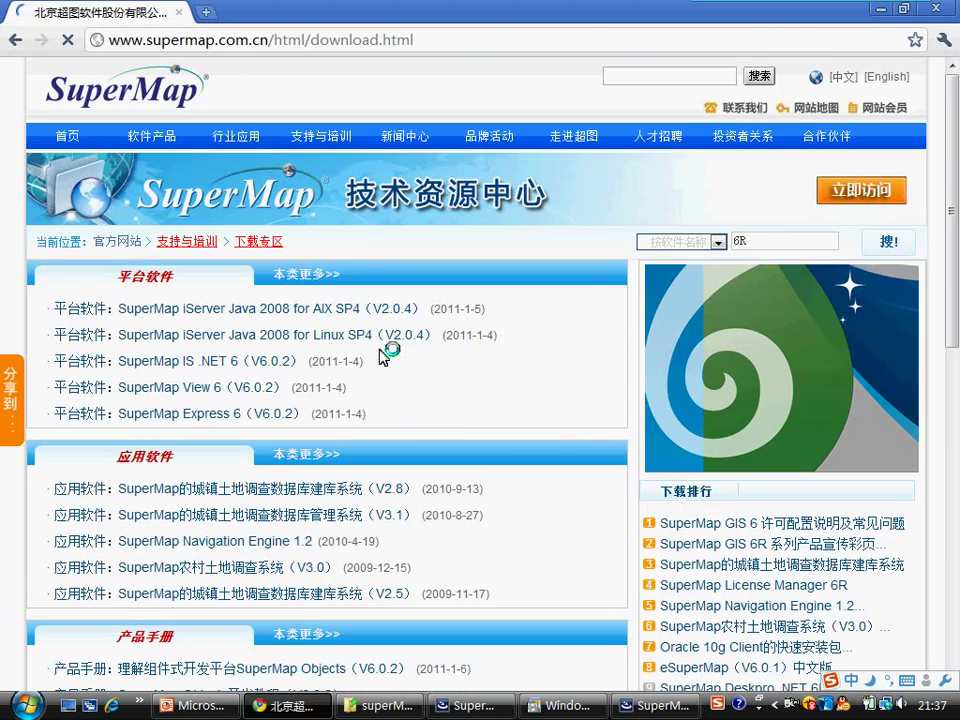
Step: Show the full platform software list and open the SuperMap Deskpro 6 (V6.0.2) download page
{"action": "left_click", "coordinate": [299, 276]}
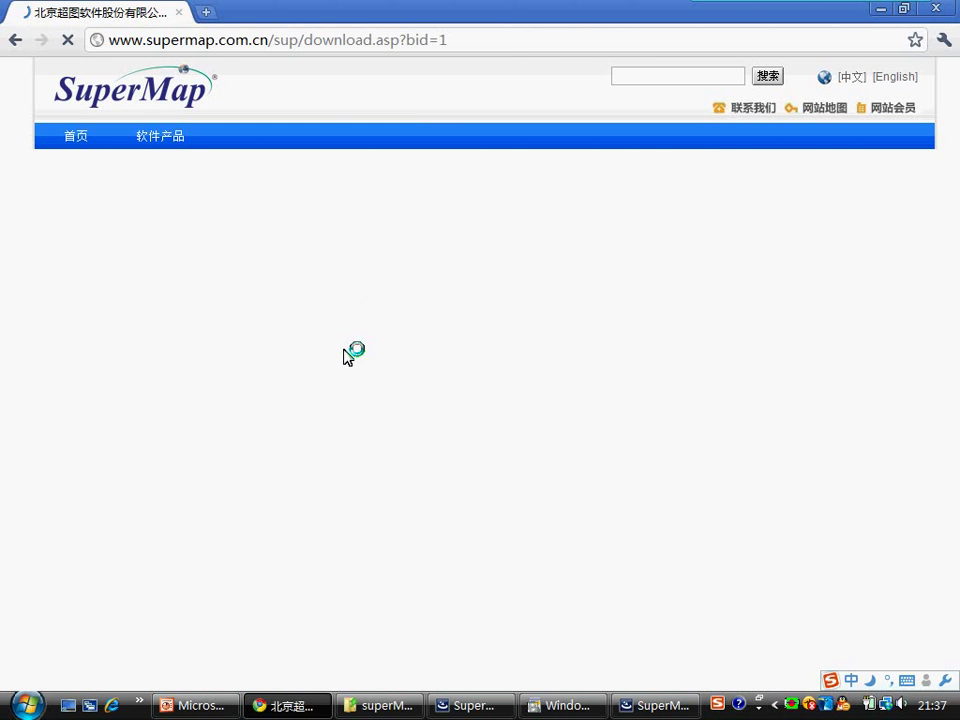
{"action": "scroll", "coordinate": [330, 360], "scroll_direction": "down", "scroll_amount": 4}
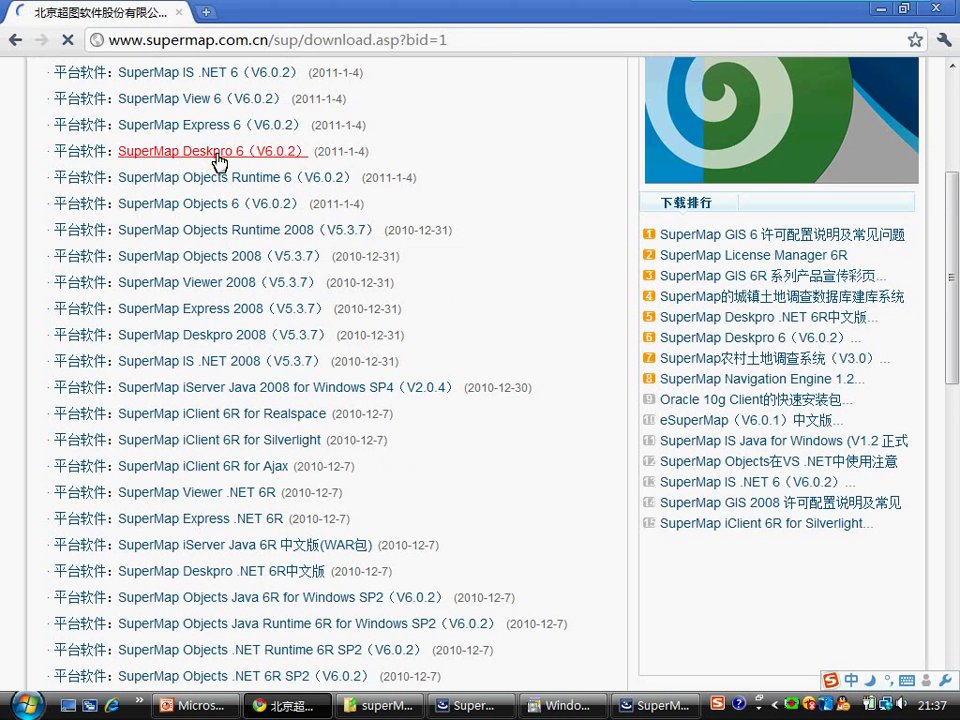
{"action": "left_click", "coordinate": [218, 155]}
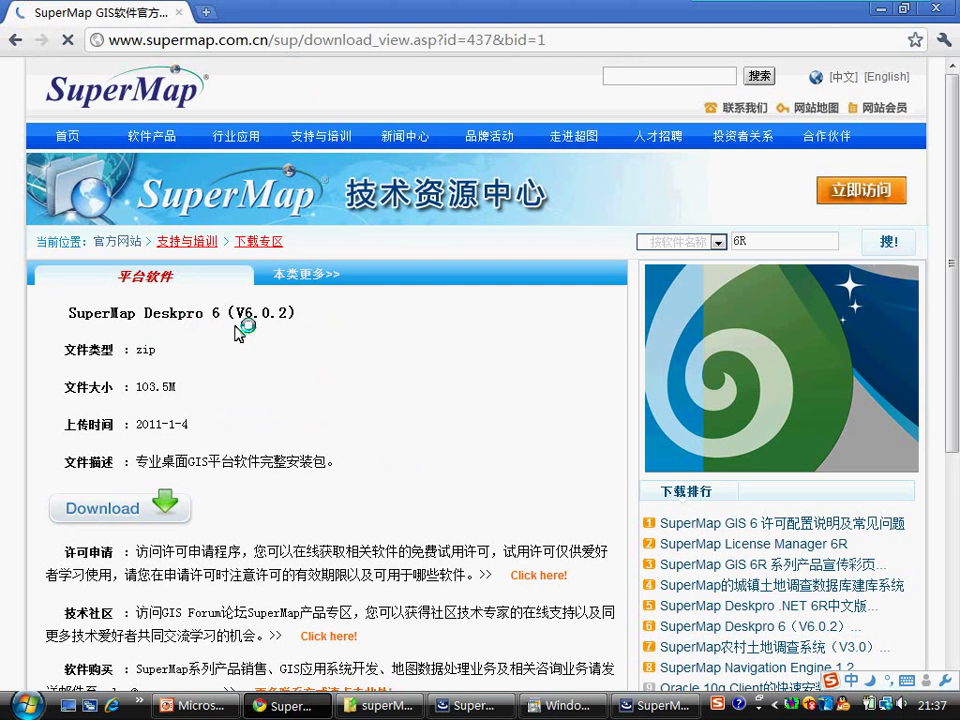
{"action": "scroll", "coordinate": [238, 330], "scroll_direction": "down", "scroll_amount": 2}
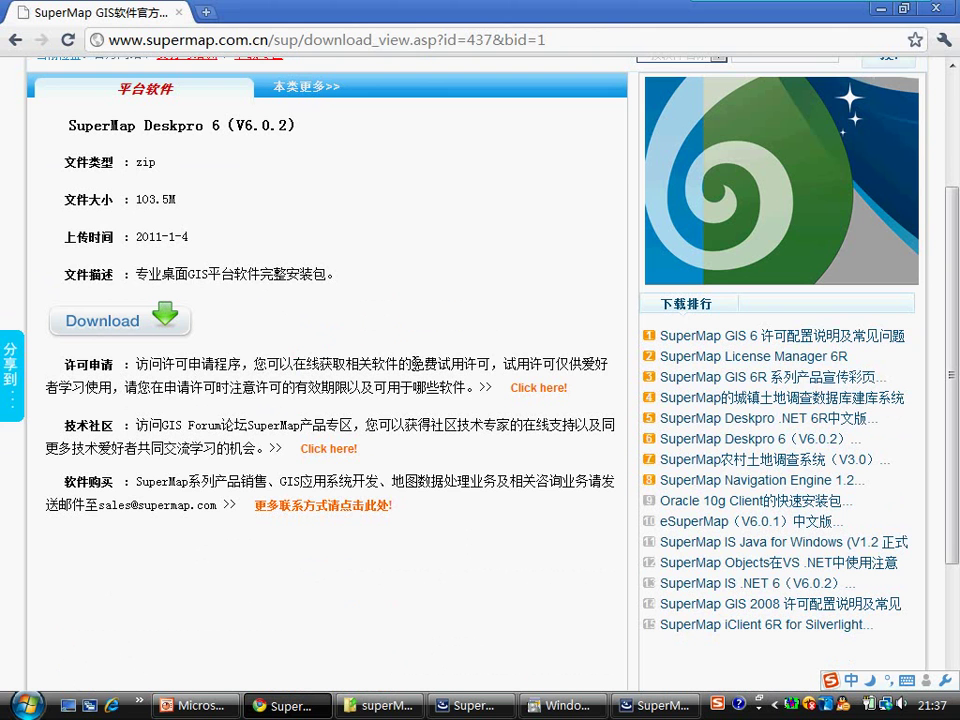
Step: Open the trial licence application page and agree to its terms
{"action": "left_click", "coordinate": [538, 389]}
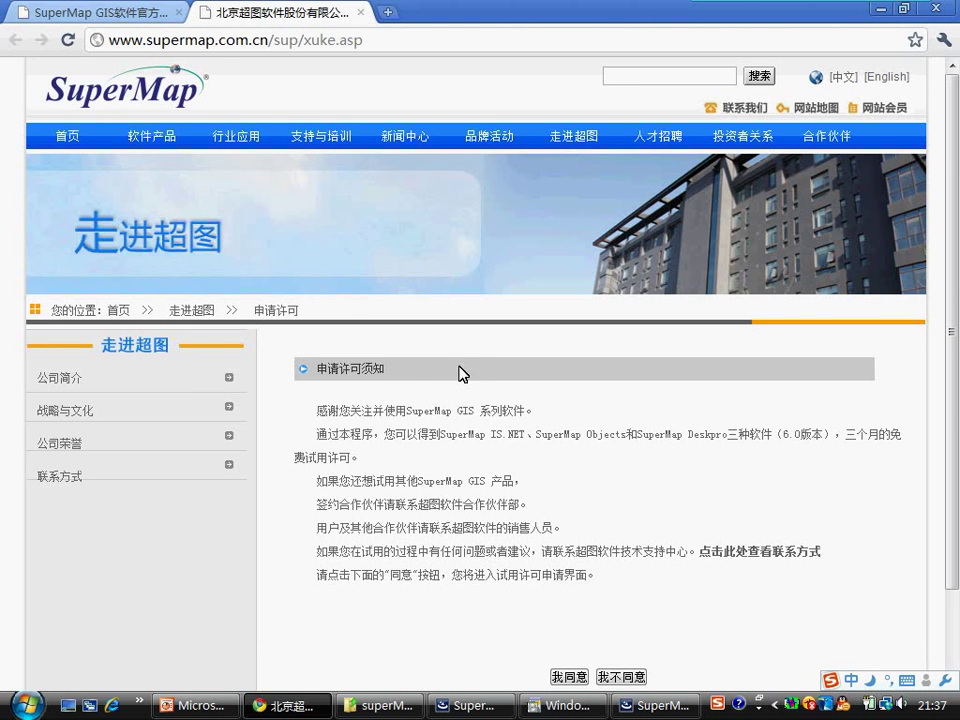
{"action": "scroll", "coordinate": [447, 373], "scroll_direction": "down", "scroll_amount": 1}
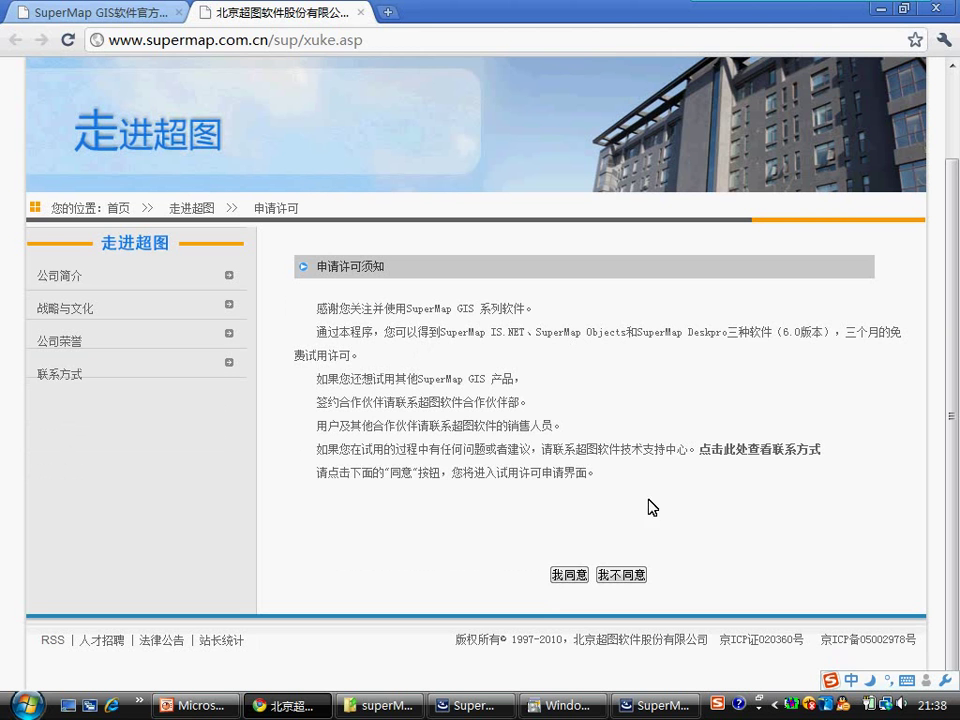
{"action": "left_click", "coordinate": [567, 575]}
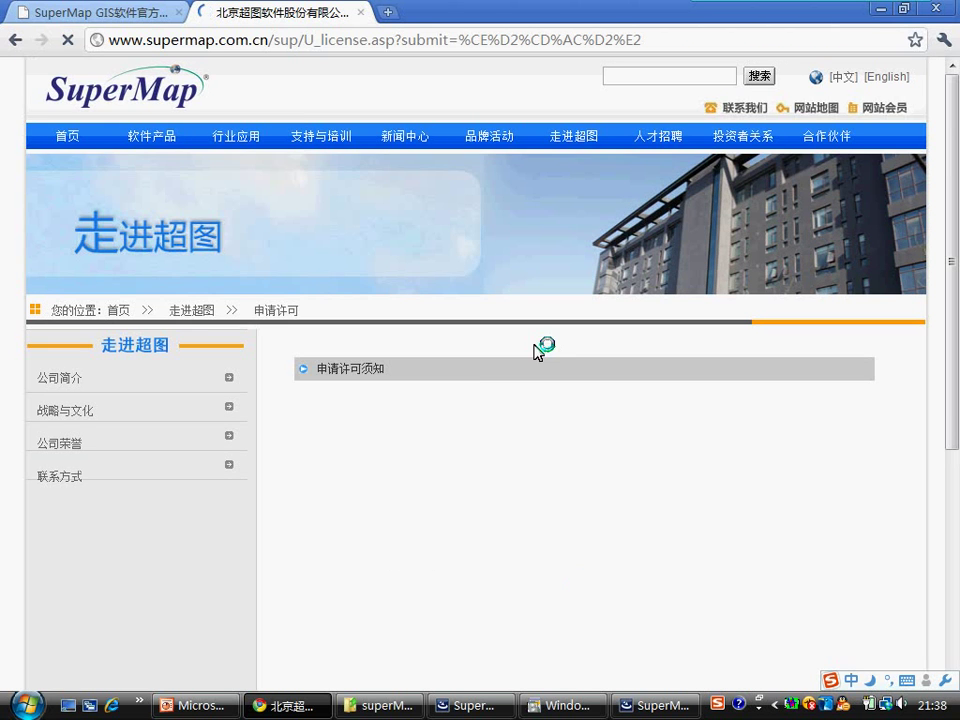
{"action": "scroll", "coordinate": [418, 386], "scroll_direction": "down", "scroll_amount": 3}
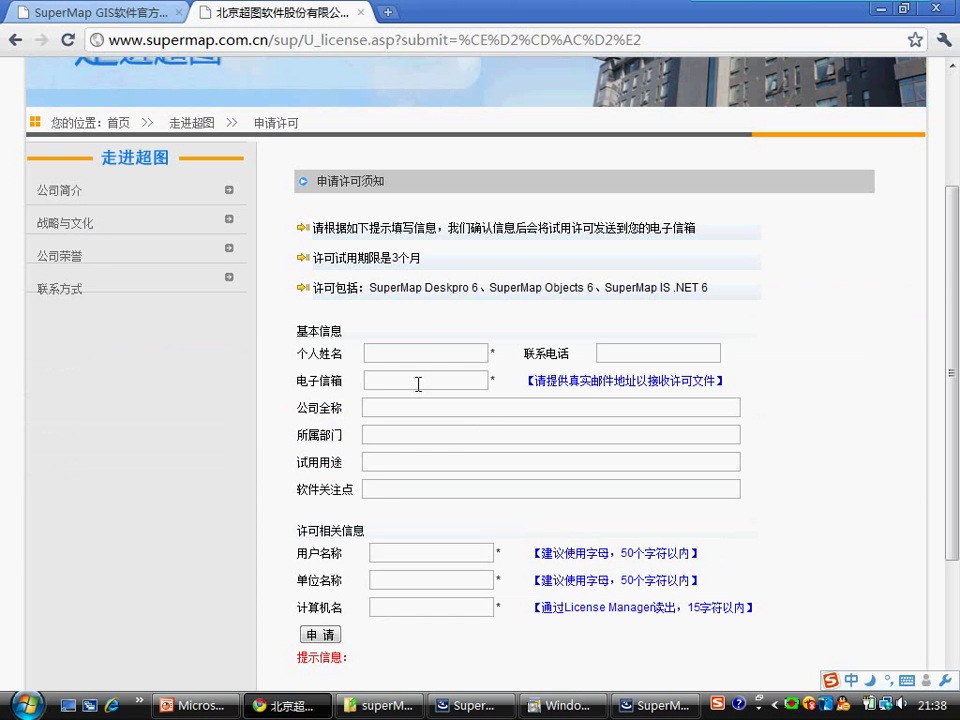
Step: Enter the applicant's personal name and pick the saved e-mail address
{"action": "left_click", "coordinate": [407, 349]}
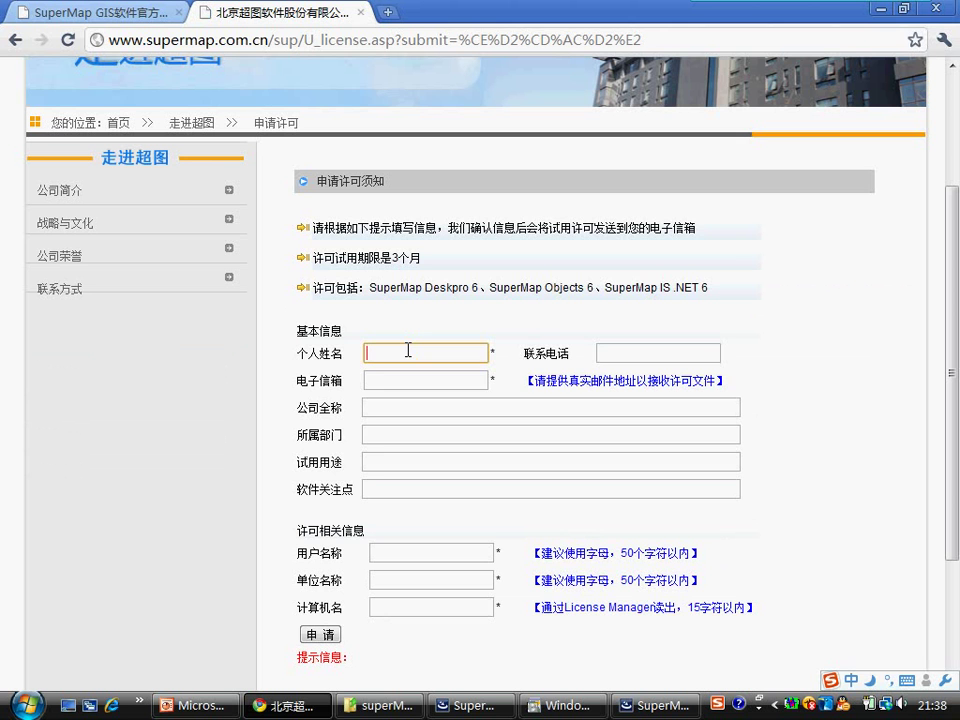
{"action": "type", "text": "LV"}
{"action": "key", "text": "space"}
{"action": "left_click", "coordinate": [409, 374]}
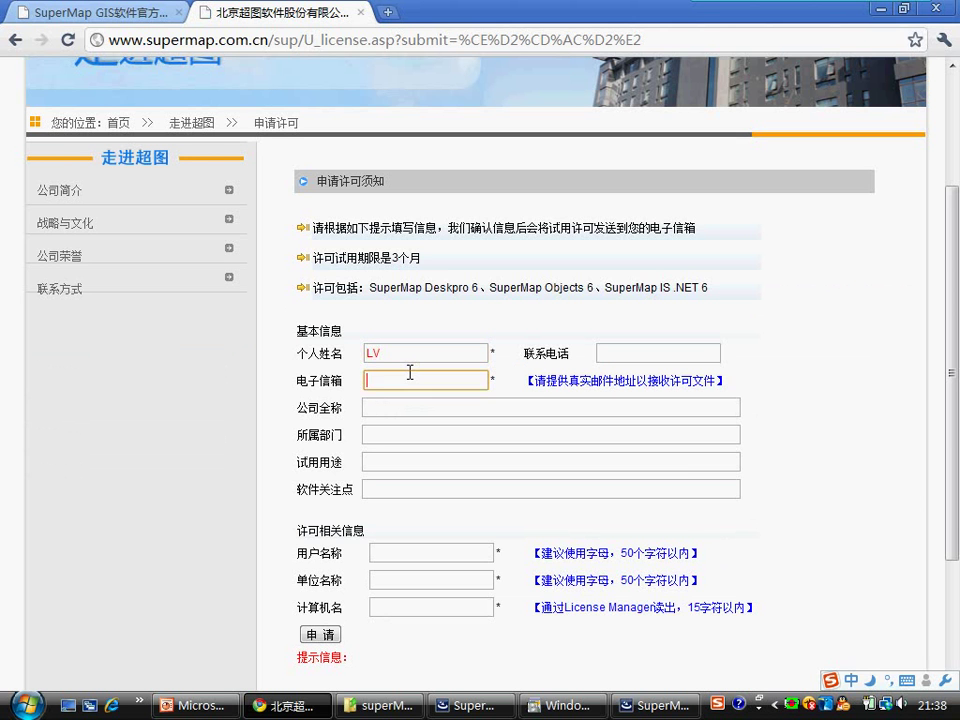
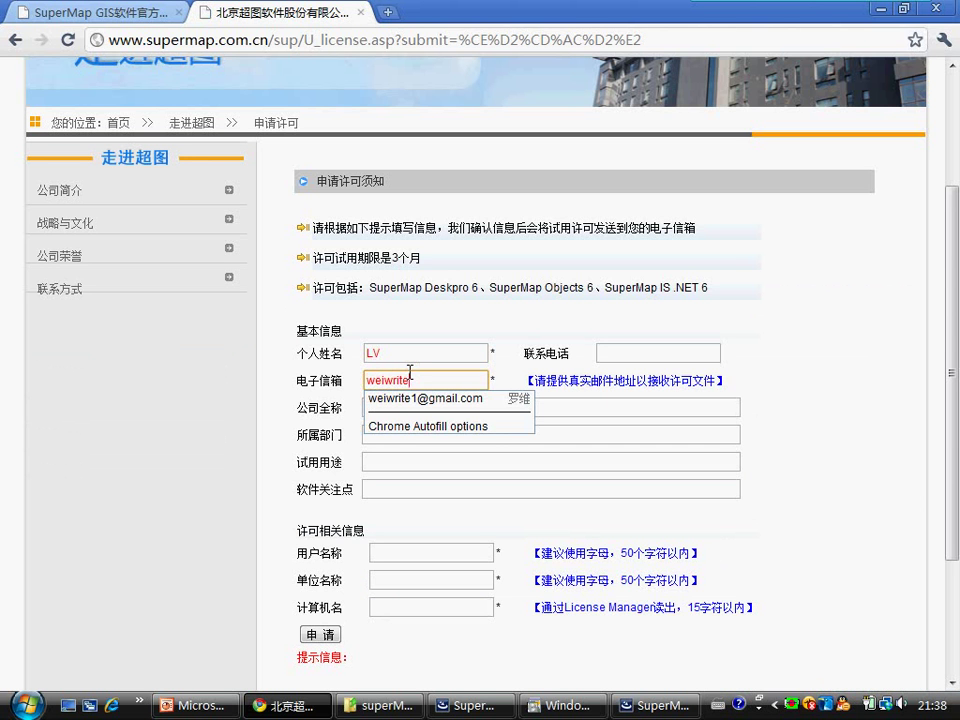
{"action": "key", "text": "Down"}
{"action": "key", "text": "Return"}
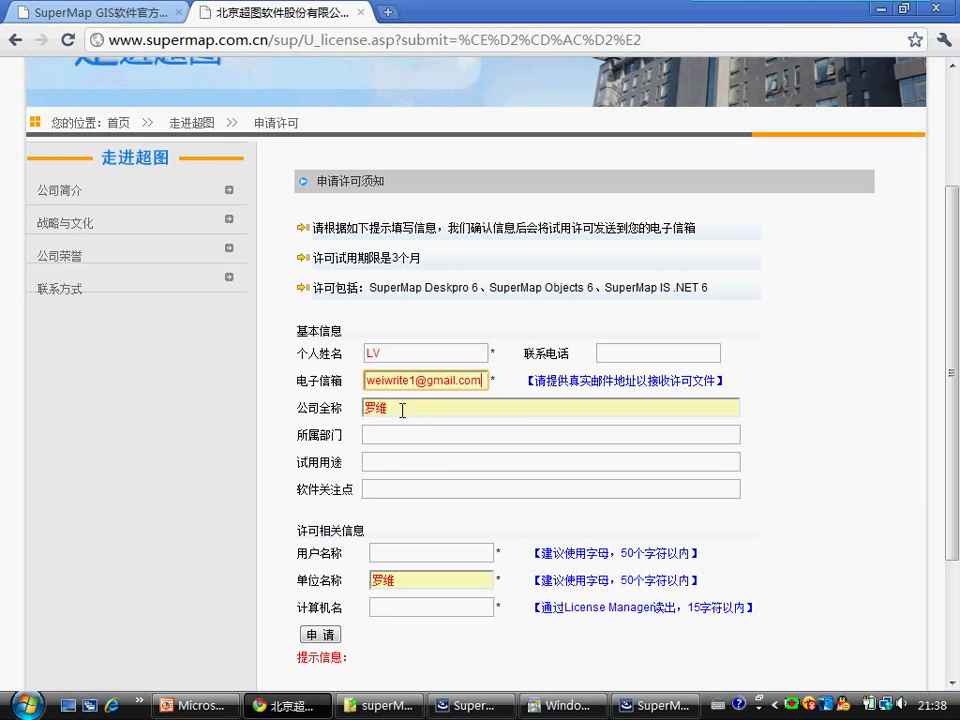
Step: Replace the autofilled company full name with 北风网 using Chinese input
{"action": "left_click", "coordinate": [402, 410]}
{"action": "left_click", "coordinate": [401, 409]}
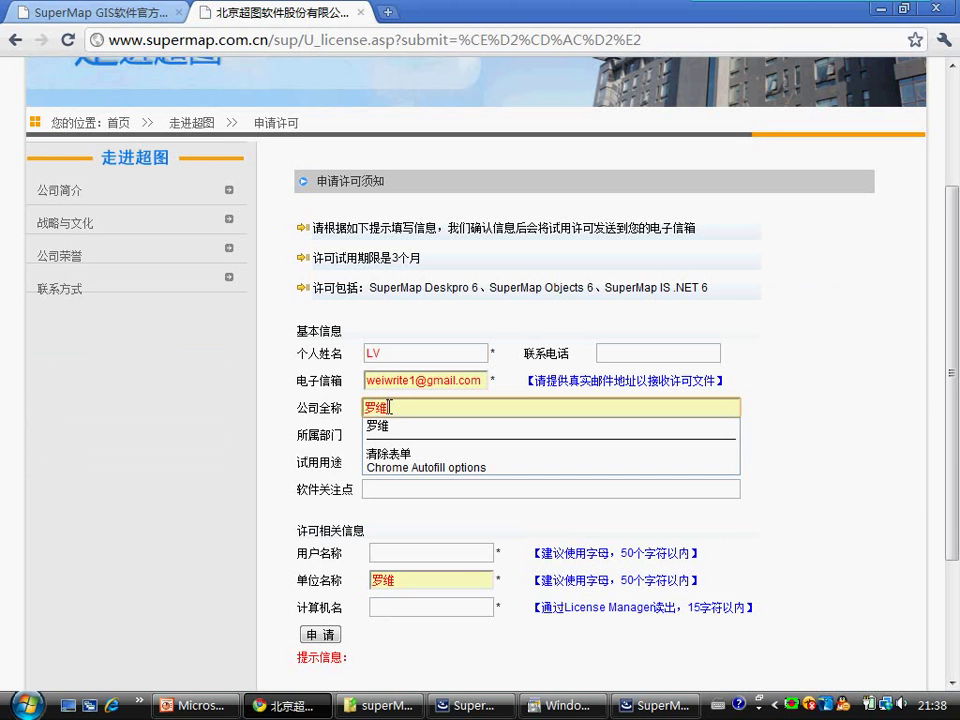
{"action": "left_click_drag", "start_coordinate": [389, 407], "coordinate": [360, 408]}
{"action": "key", "text": "ctrl+space"}
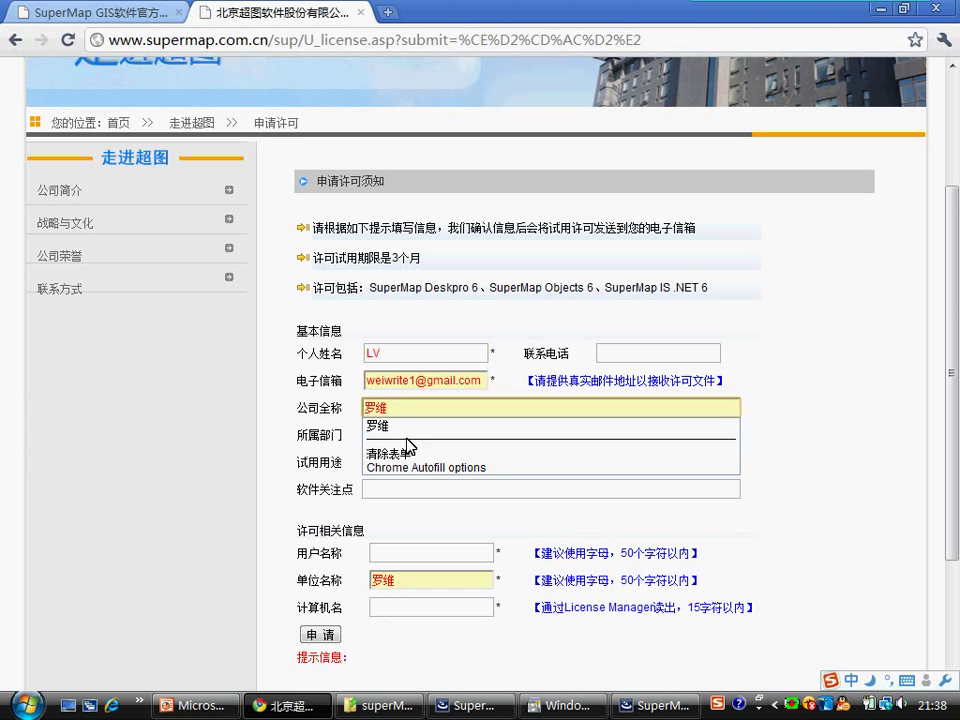
{"action": "type", "text": "bei"}
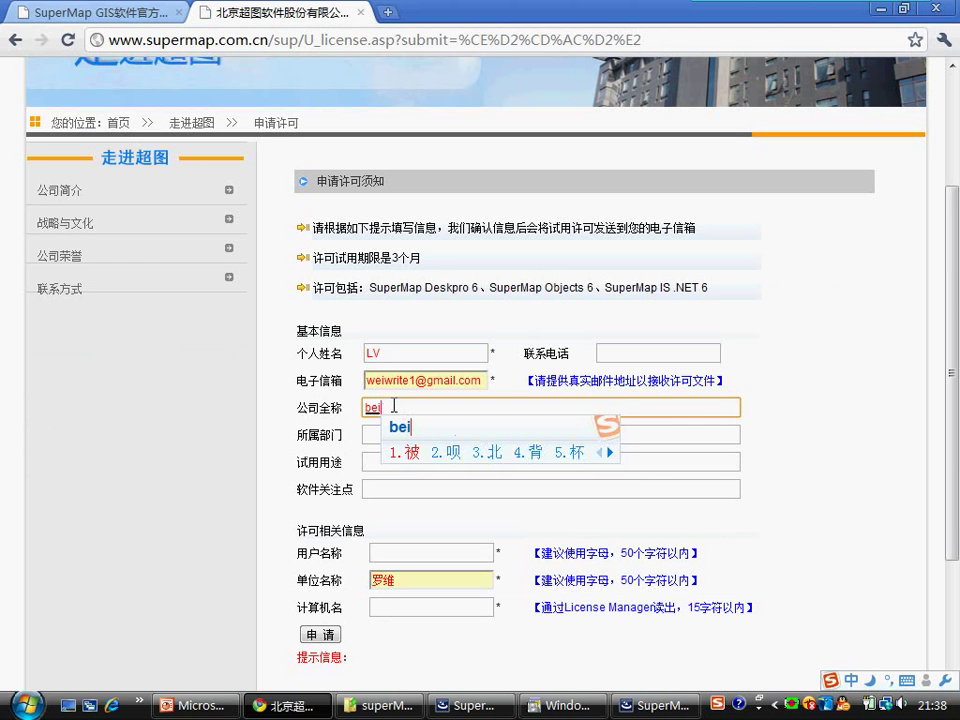
{"action": "type", "text": "fengwang"}
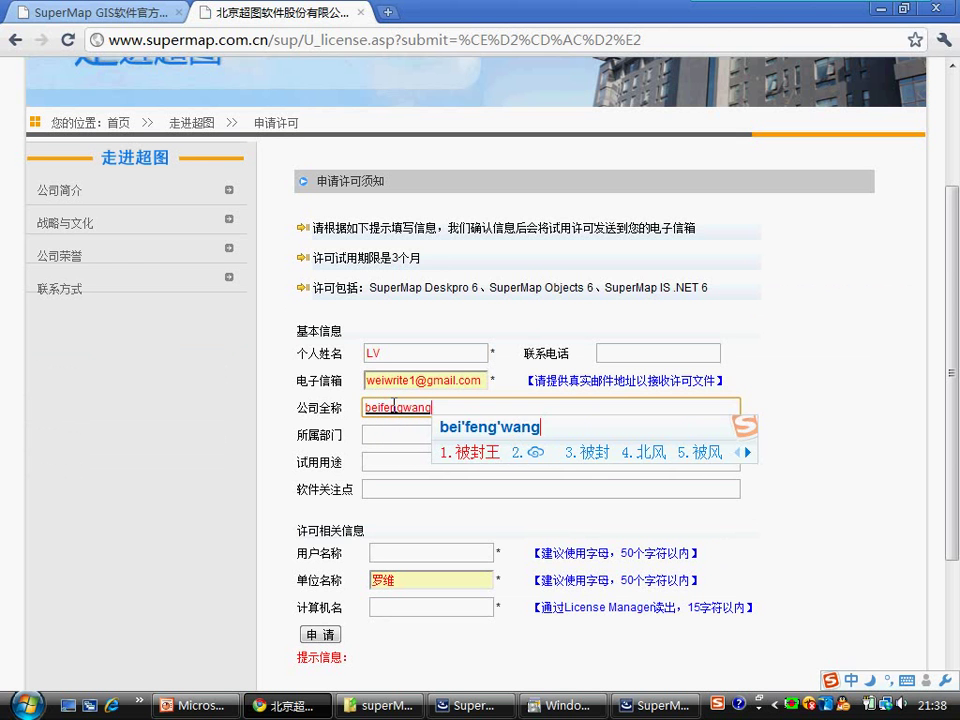
{"action": "type", "text": "4"}
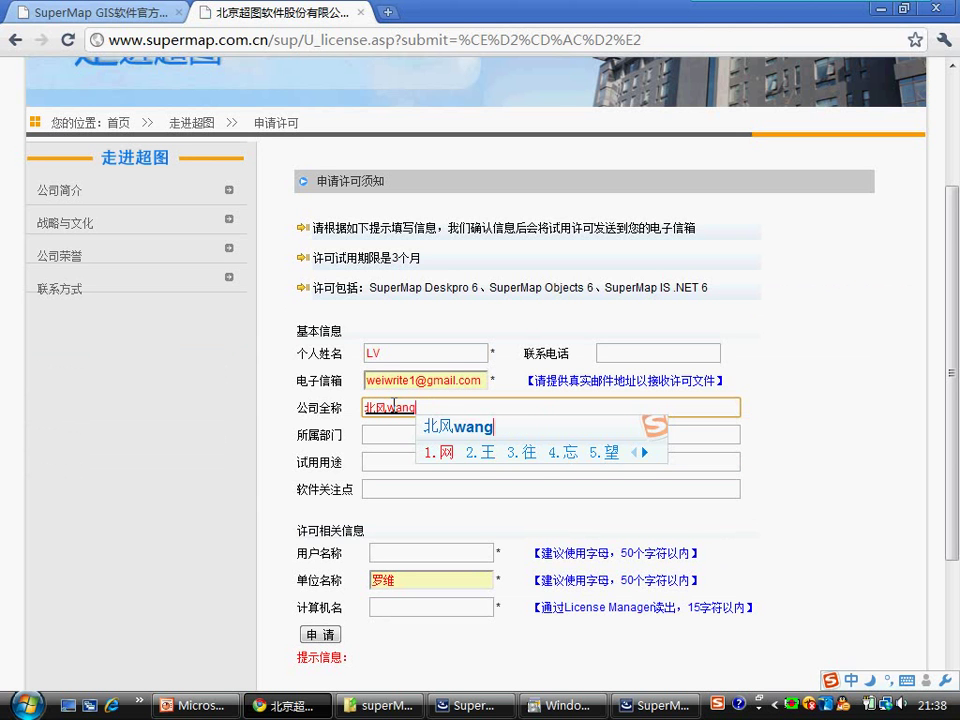
{"action": "key", "text": "space"}
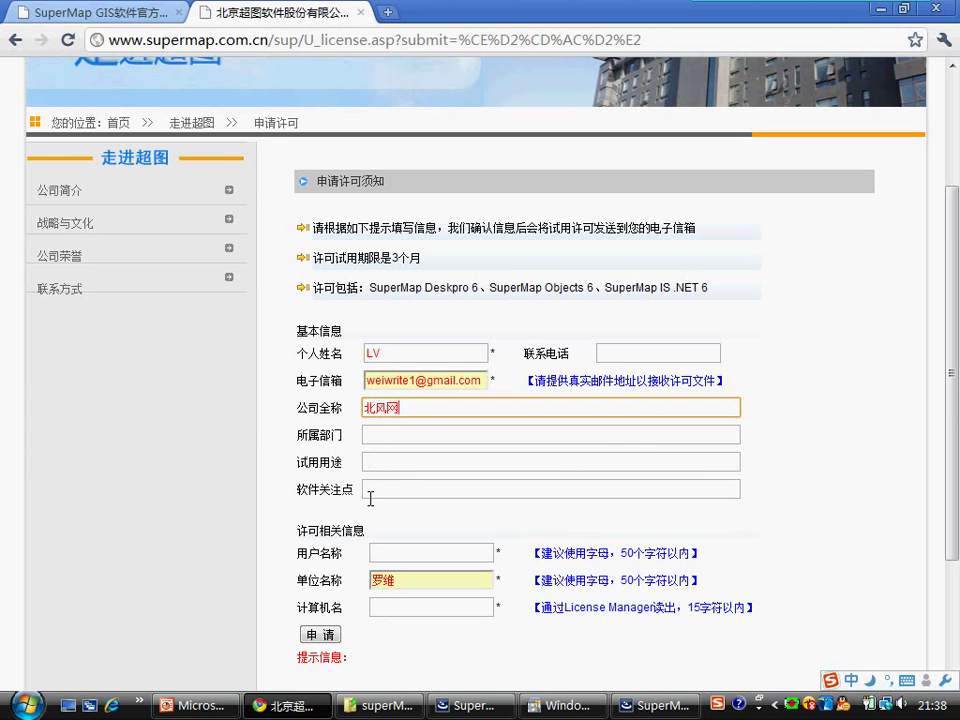
Step: Set the unit name to 北风网, enter the computer name, and show the desktop
{"action": "scroll", "coordinate": [373, 497], "scroll_direction": "down", "scroll_amount": 2}
{"action": "left_click_drag", "start_coordinate": [405, 488], "coordinate": [365, 484]}
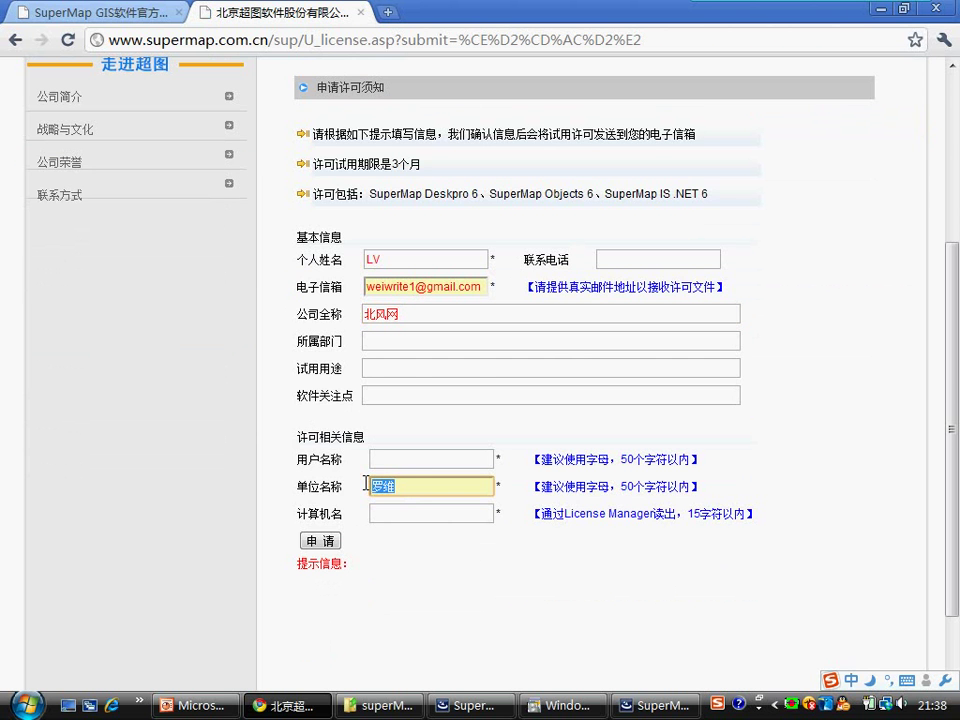
{"action": "type", "text": "beifengwang"}
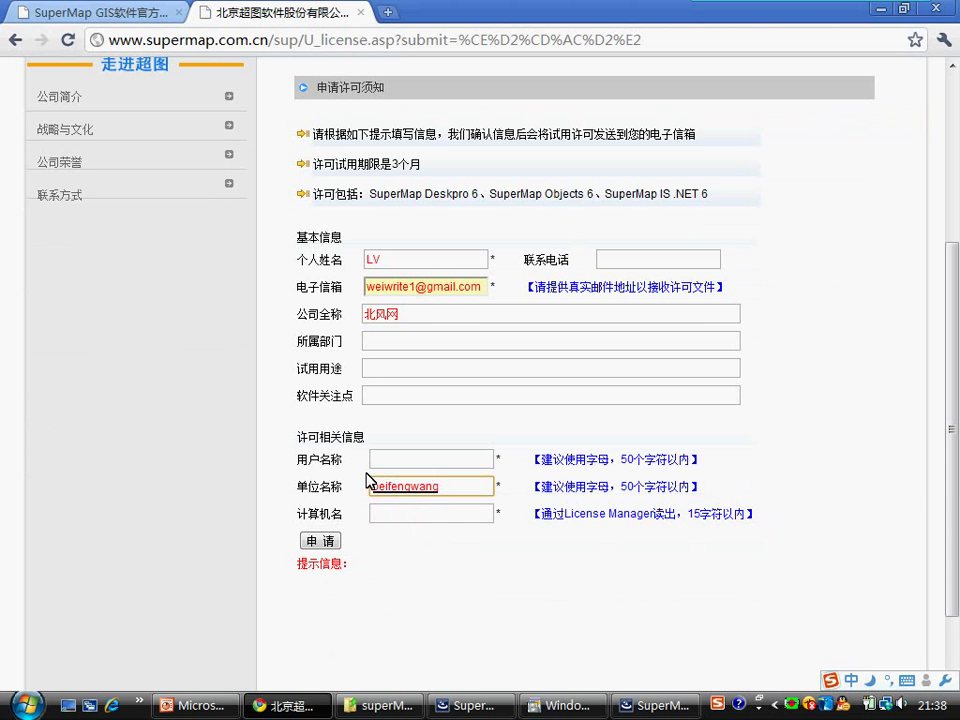
{"action": "type", "text": "北风网"}
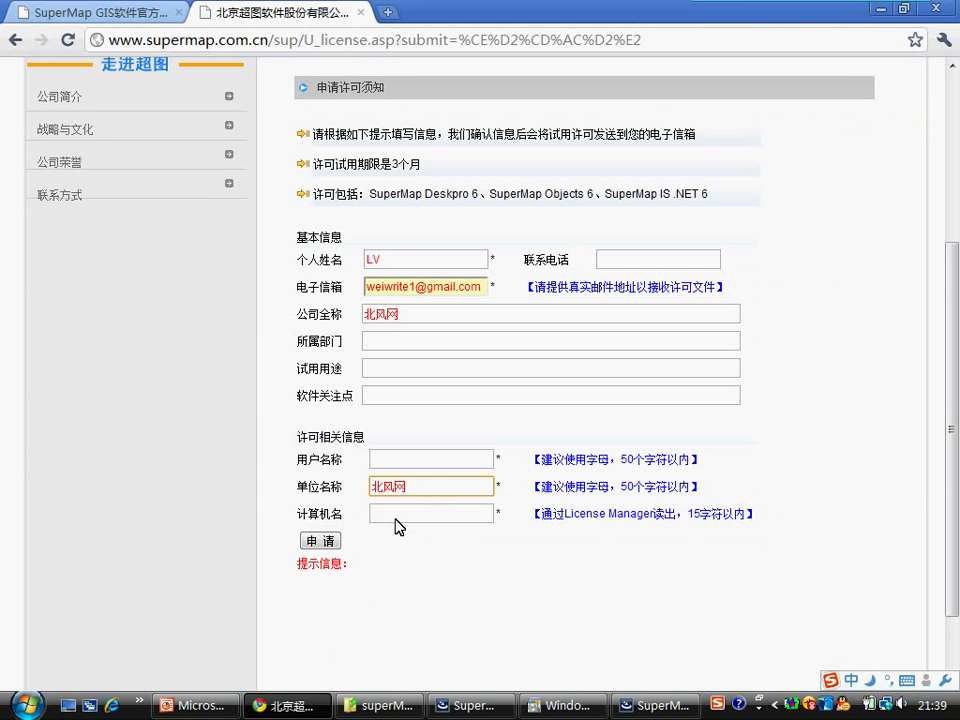
{"action": "left_click", "coordinate": [393, 514]}
{"action": "key", "text": "ctrl+space"}
{"action": "type", "text": "L"}
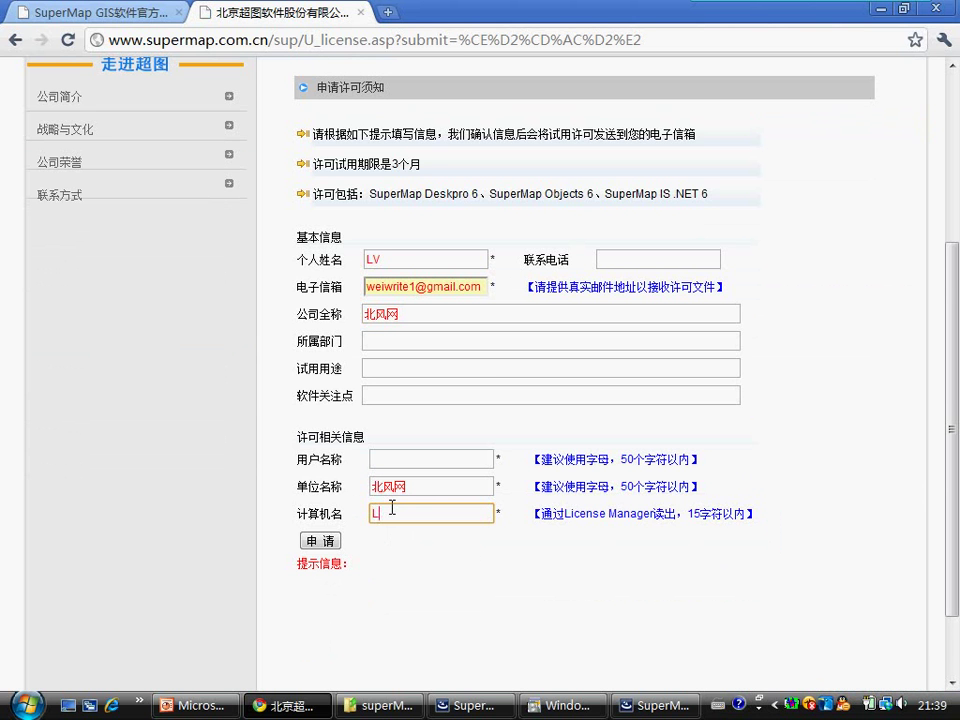
{"action": "type", "text": "V-PC"}
{"action": "key", "text": "super+d"}
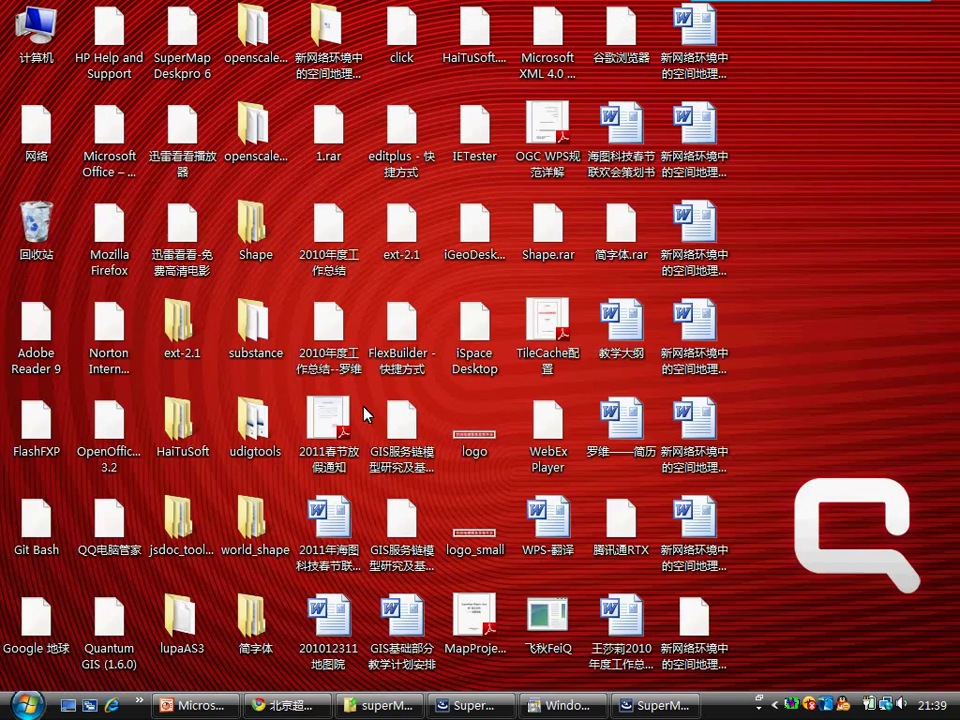
Step: Read this computer's name from Computer > Properties, then return to the licence form in Chrome
{"action": "right_click", "coordinate": [40, 58]}
{"action": "left_click", "coordinate": [80, 269]}
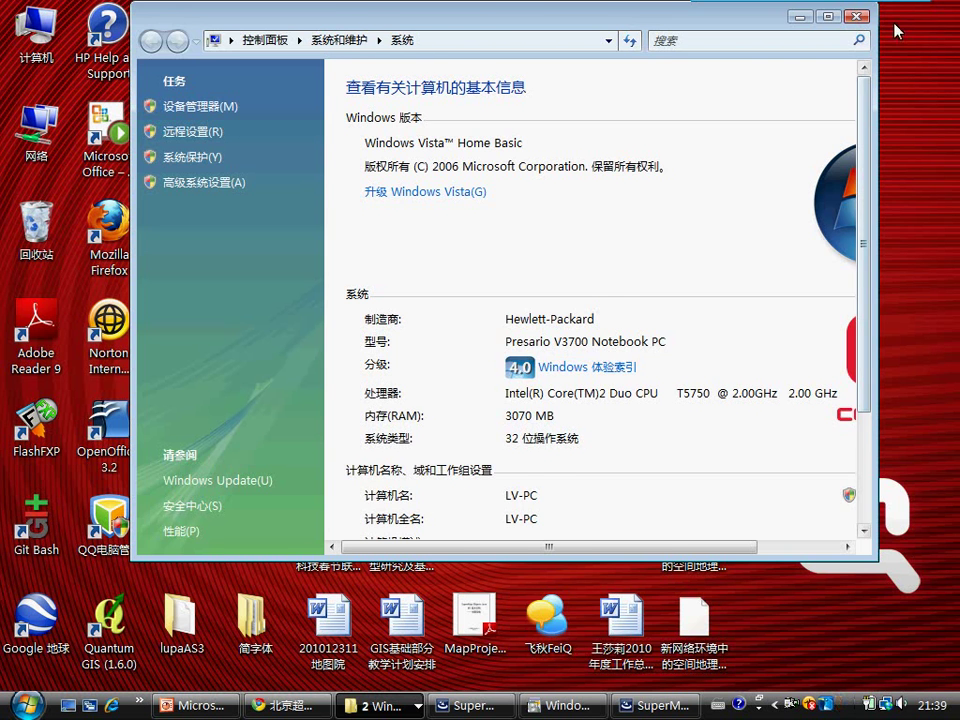
{"action": "left_click", "coordinate": [858, 18]}
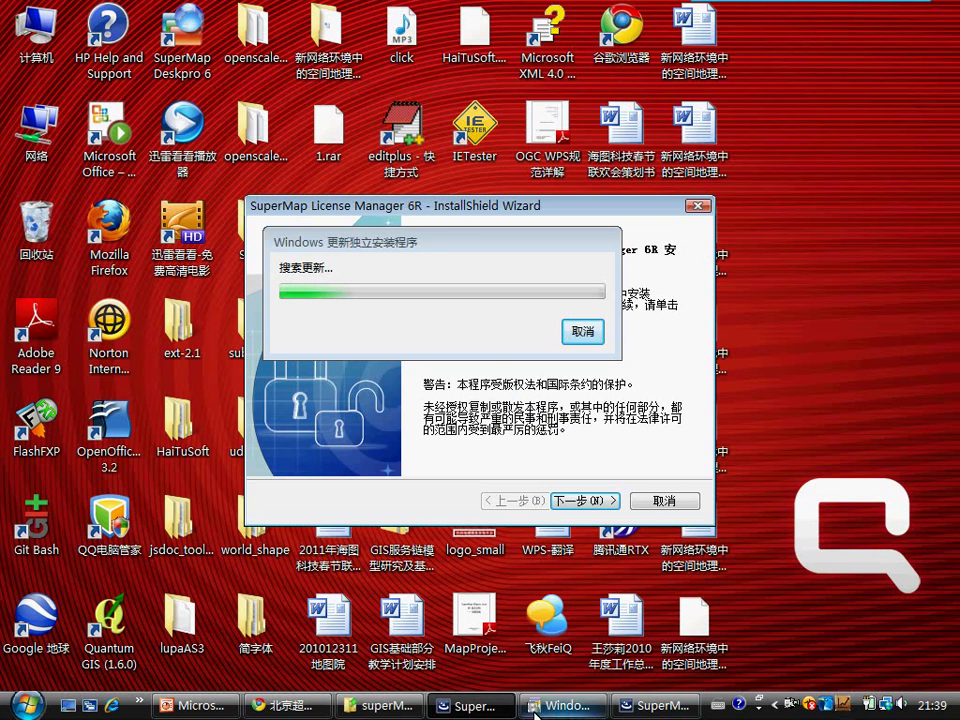
{"action": "left_click", "coordinate": [293, 710]}
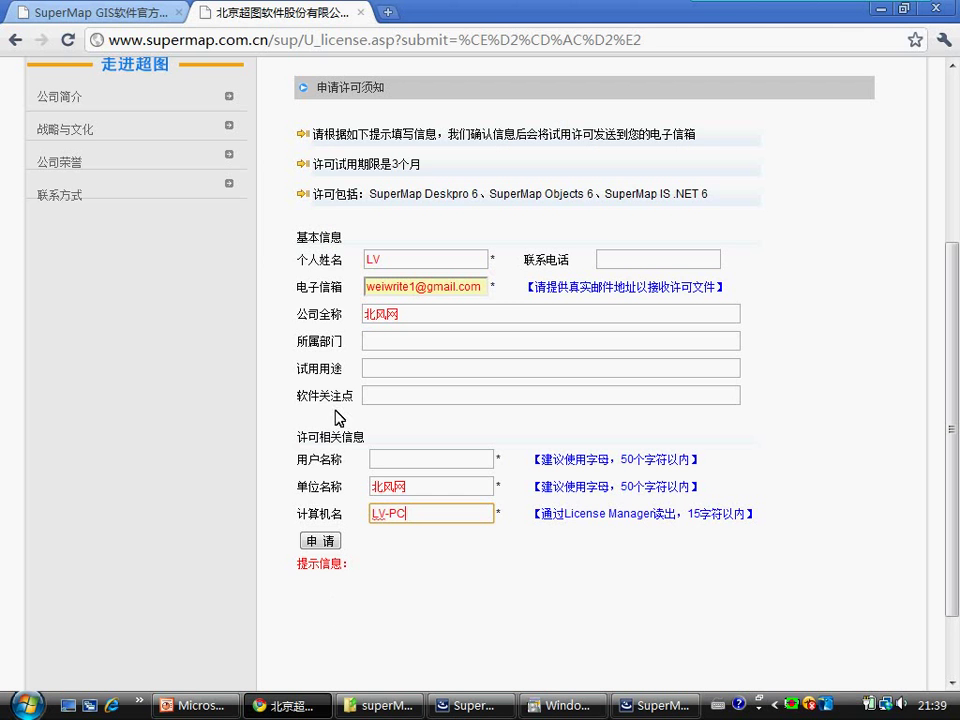
Step: Enter the licence user name in 用户名称 and submit the trial licence request with 申请
{"action": "left_click", "coordinate": [383, 460]}
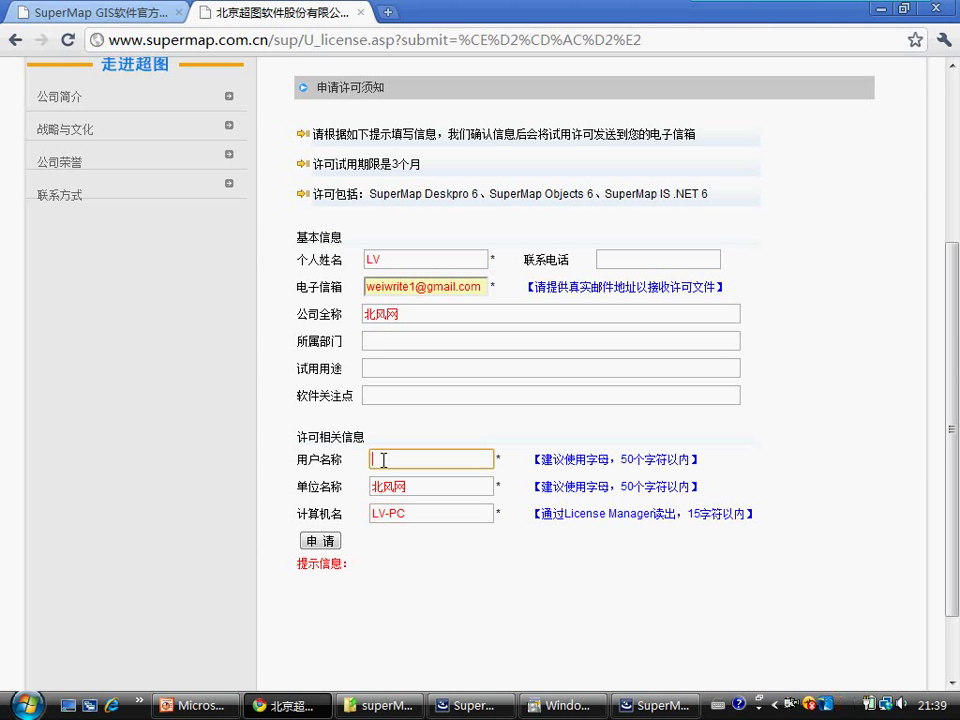
{"action": "type", "text": "LV"}
{"action": "left_click", "coordinate": [324, 543]}
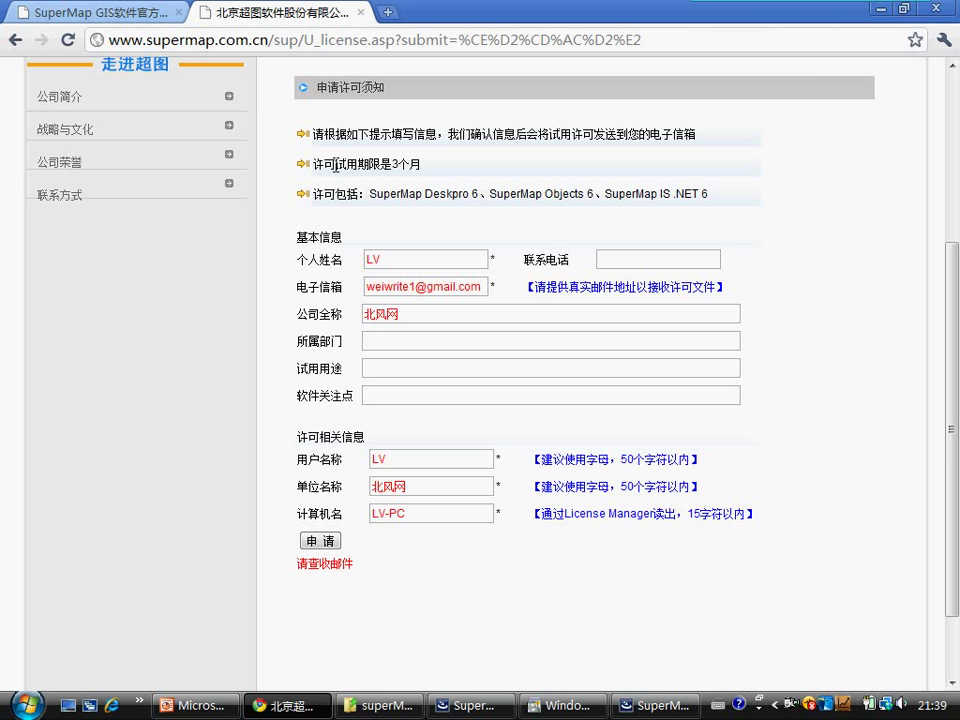
{"action": "left_click", "coordinate": [389, 14]}
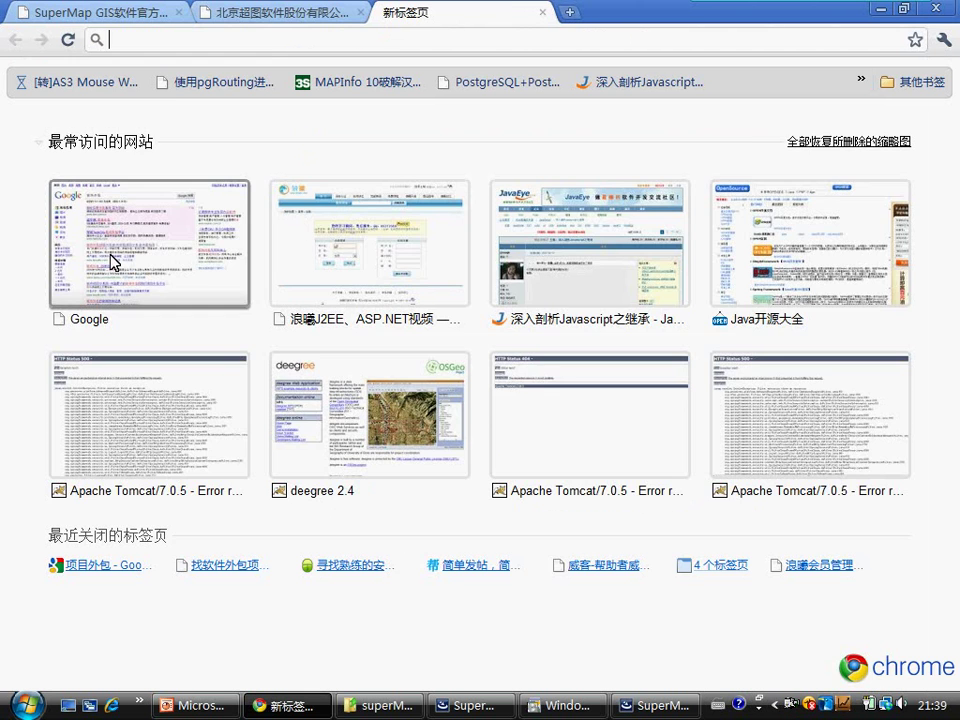
Step: In Gmail, open the SuperMap GIS 6许可文件 e-mail and download its LV-PC_user.lic attachment
{"action": "left_click", "coordinate": [111, 257]}
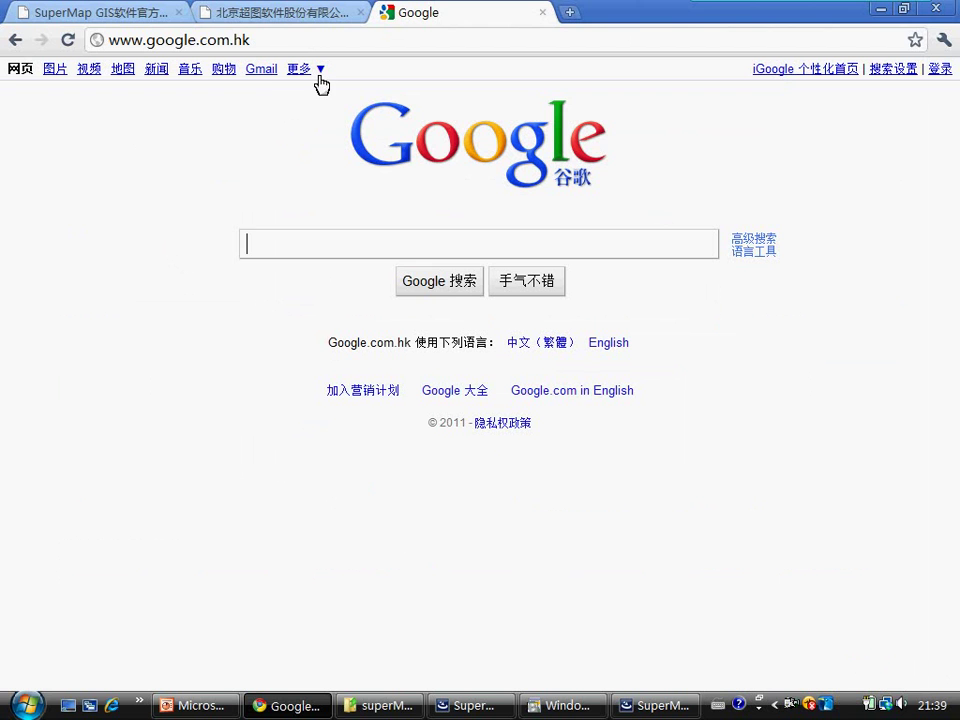
{"action": "left_click", "coordinate": [261, 71]}
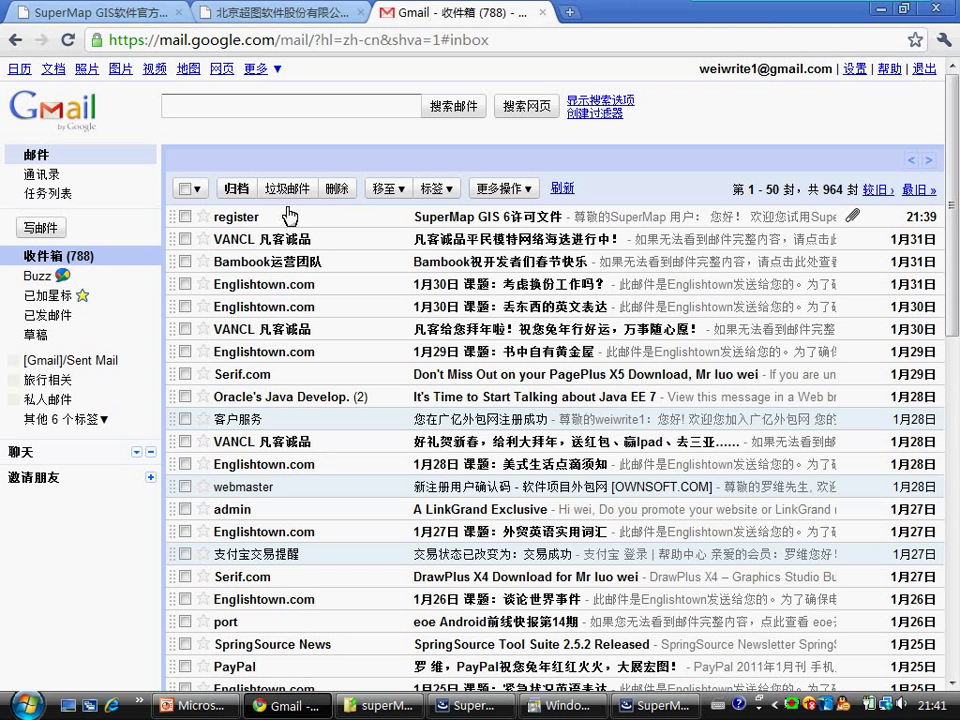
{"action": "left_click", "coordinate": [521, 221]}
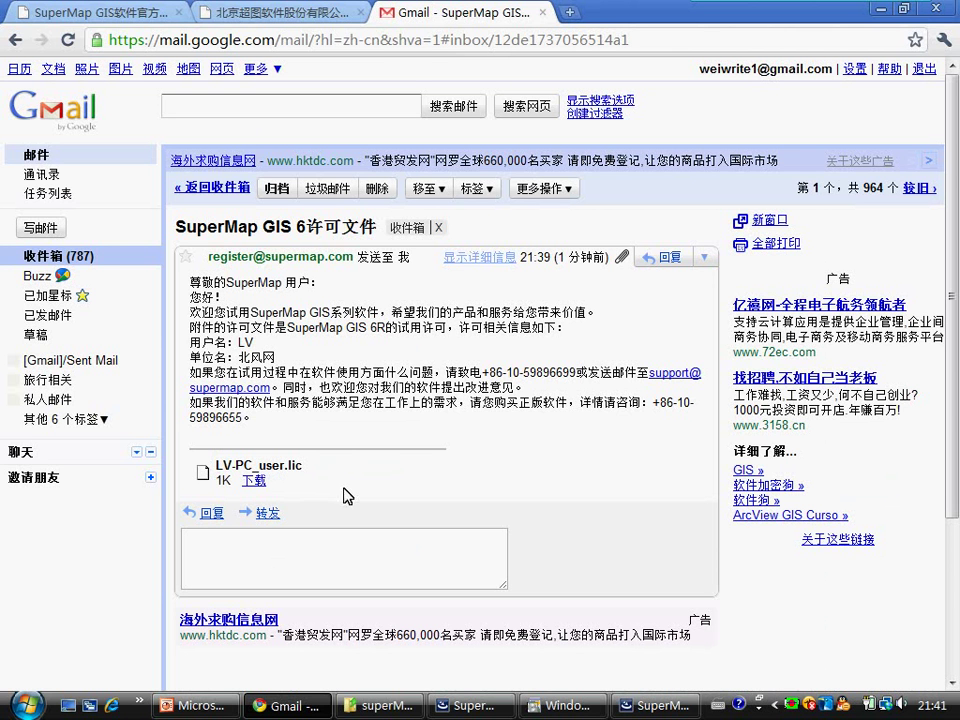
{"action": "left_click", "coordinate": [254, 484]}
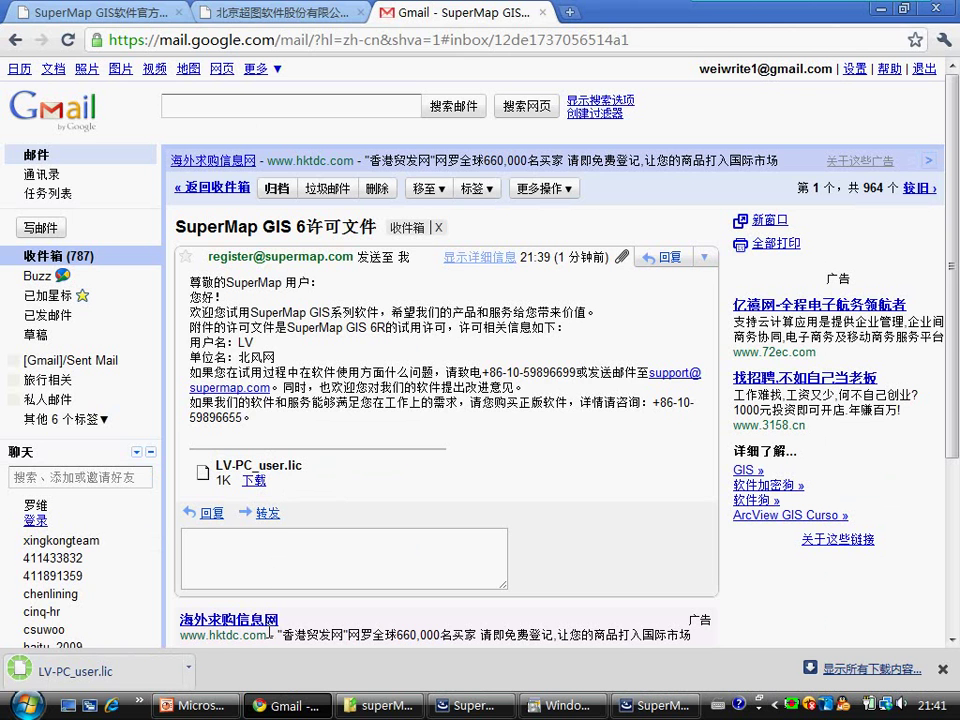
Step: Show the downloaded LV-PC_user.lic in its Downloads folder and cut it
{"action": "left_click", "coordinate": [199, 678]}
{"action": "left_click", "coordinate": [224, 647]}
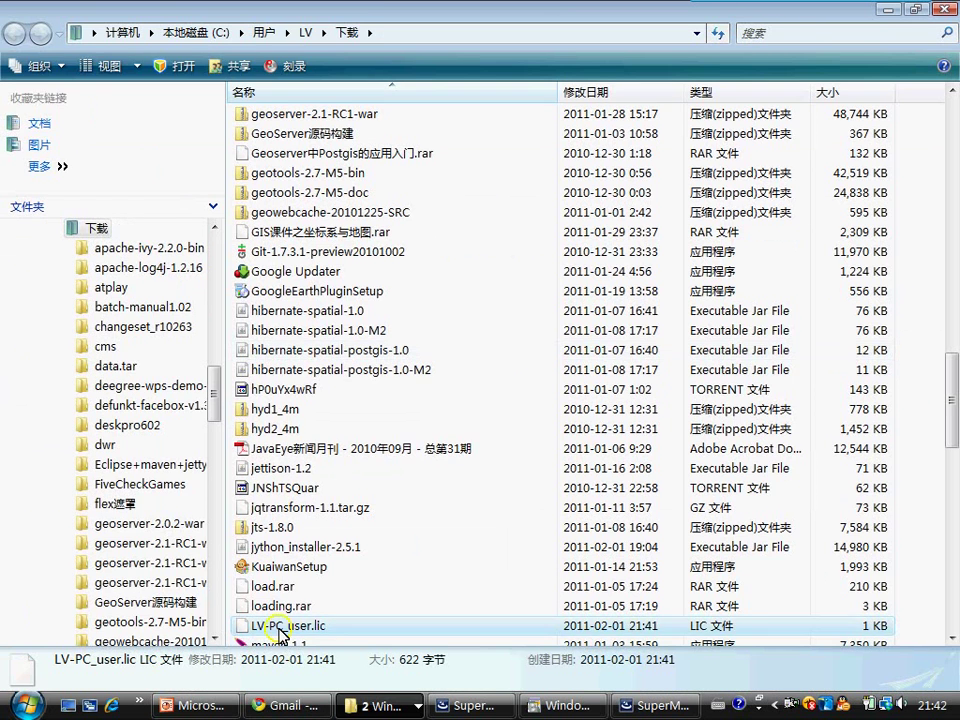
{"action": "right_click", "coordinate": [281, 627]}
{"action": "left_click", "coordinate": [336, 497]}
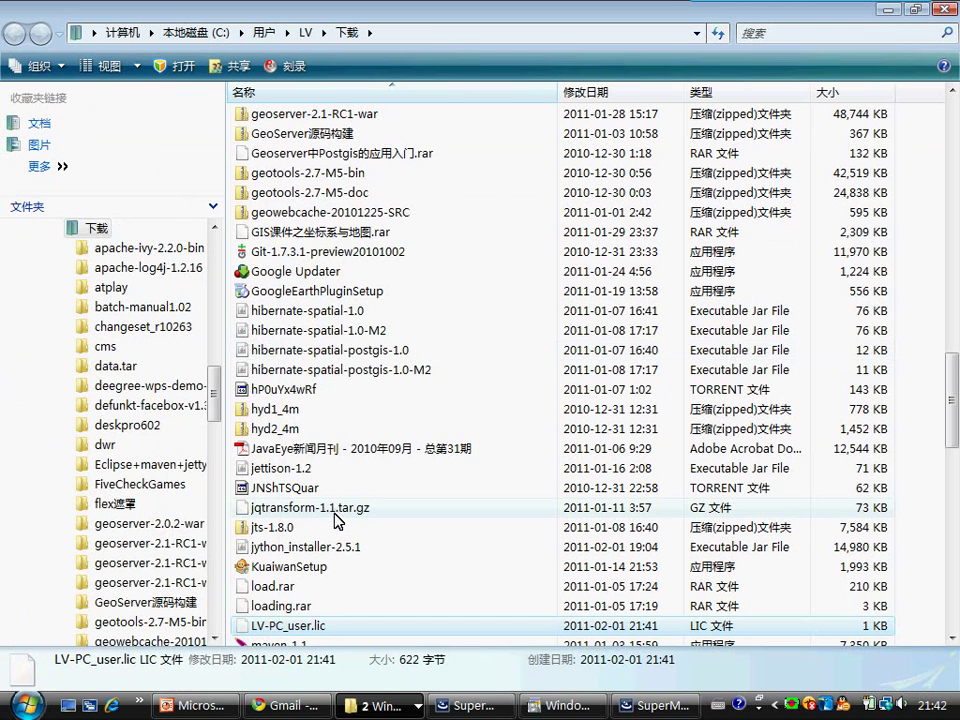
Step: Paste LV-PC_user.lic into H:\SuperMap Deskpro 6
{"action": "key", "text": "super+e"}
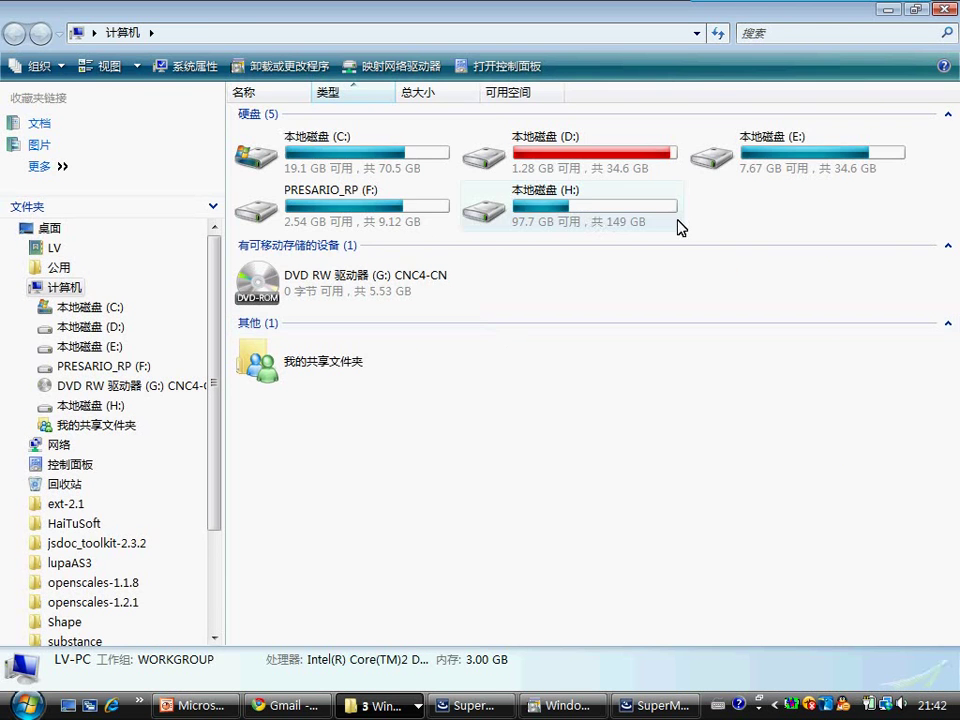
{"action": "double_click", "coordinate": [578, 215]}
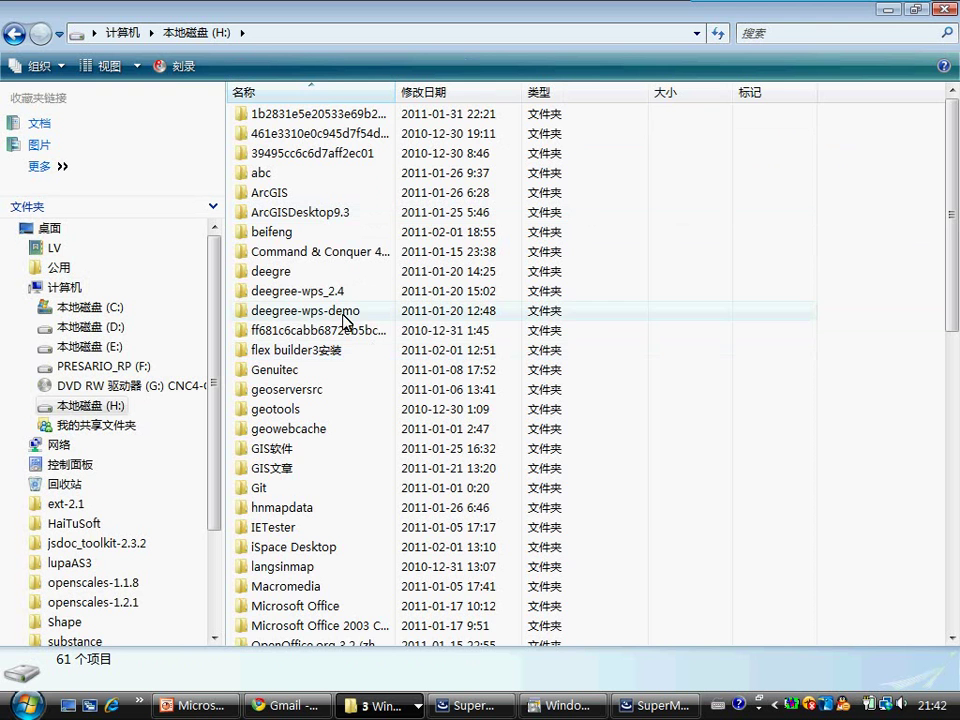
{"action": "key", "text": "s"}
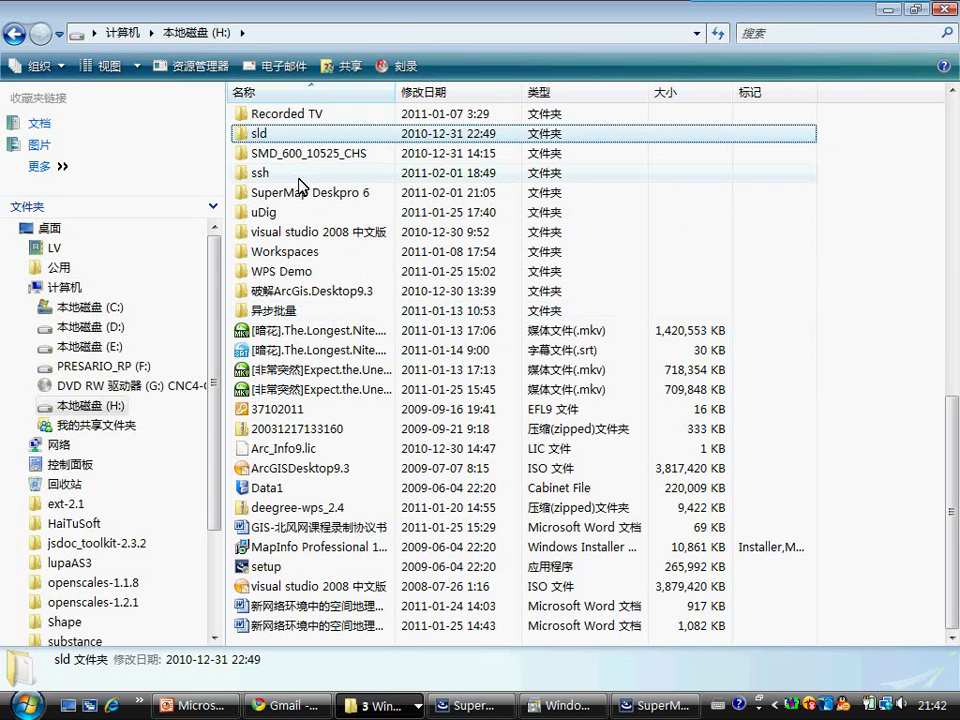
{"action": "double_click", "coordinate": [300, 193]}
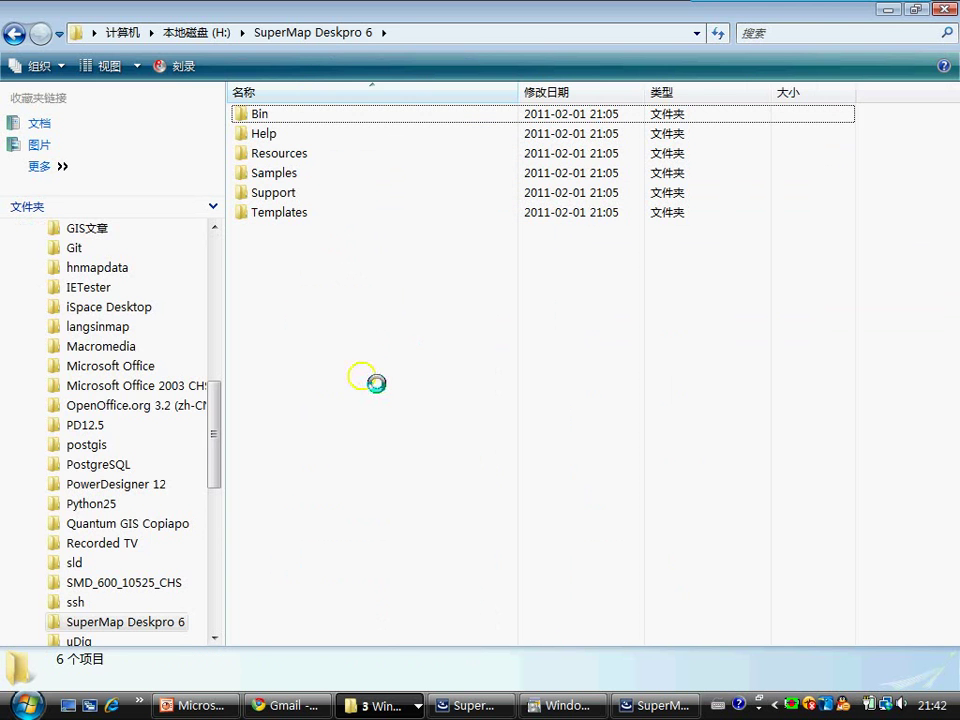
{"action": "right_click", "coordinate": [364, 376]}
{"action": "left_click", "coordinate": [450, 197]}
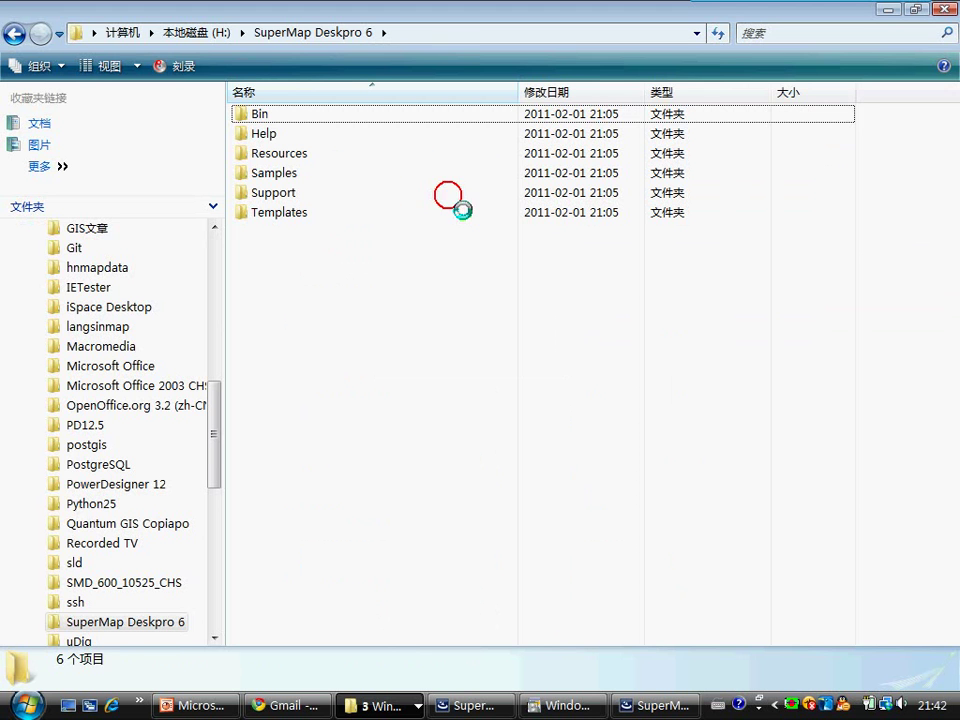
{"action": "left_click", "coordinate": [497, 268]}
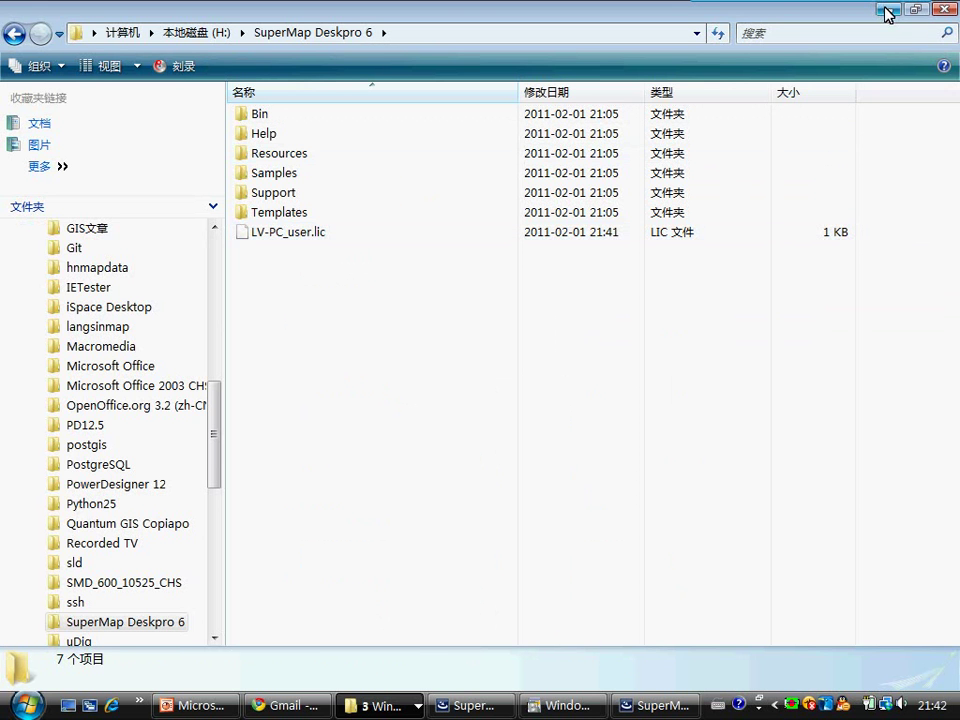
Step: Close all the Explorer folder windows
{"action": "left_click", "coordinate": [944, 9]}
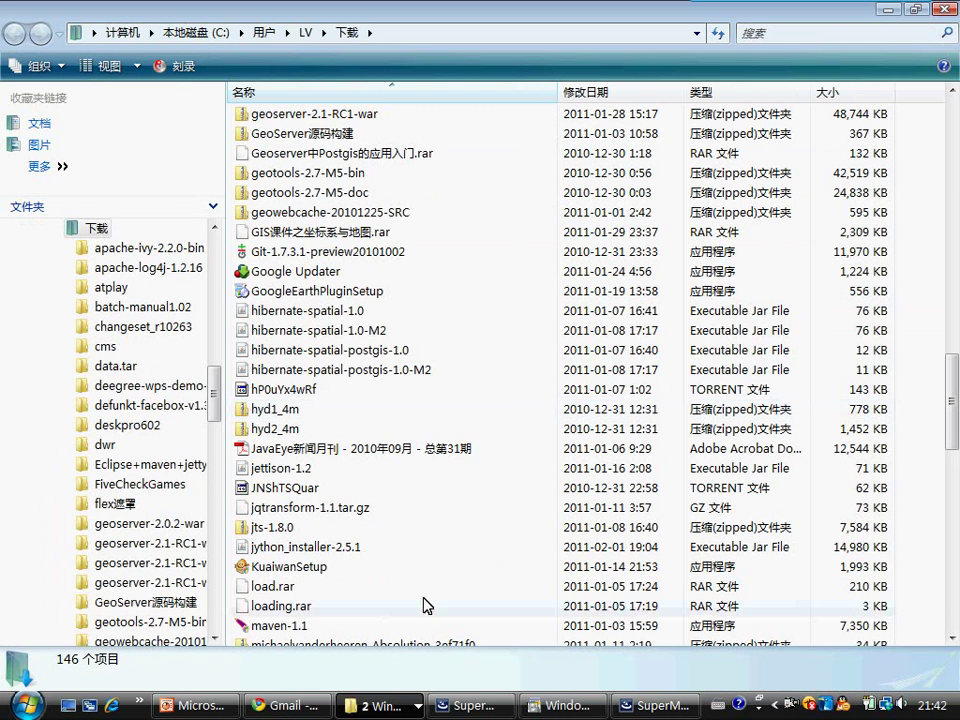
{"action": "right_click", "coordinate": [380, 704]}
{"action": "left_click", "coordinate": [422, 683]}
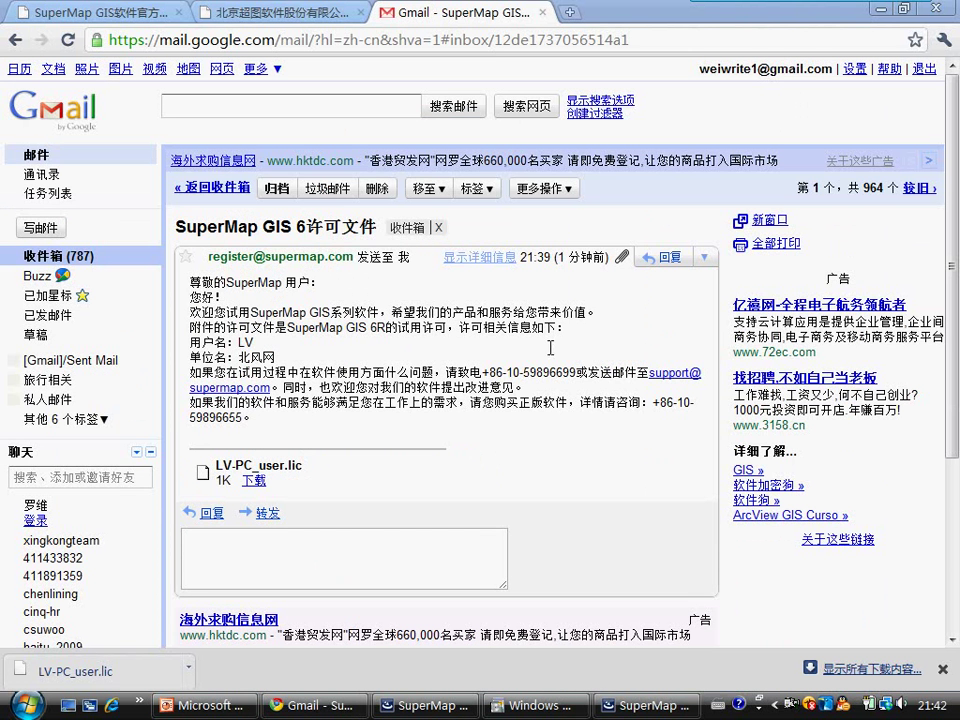
Step: Install License Manager 6R, accepting the licence terms and keeping the default customer information
{"action": "left_click", "coordinate": [880, 9]}
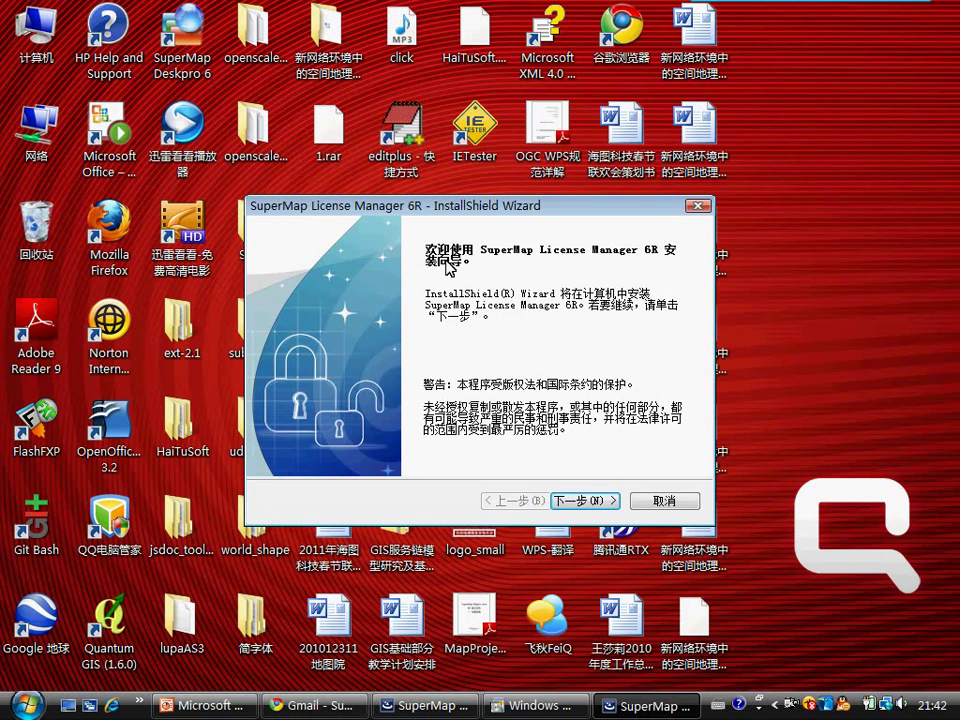
{"action": "left_click", "coordinate": [574, 502]}
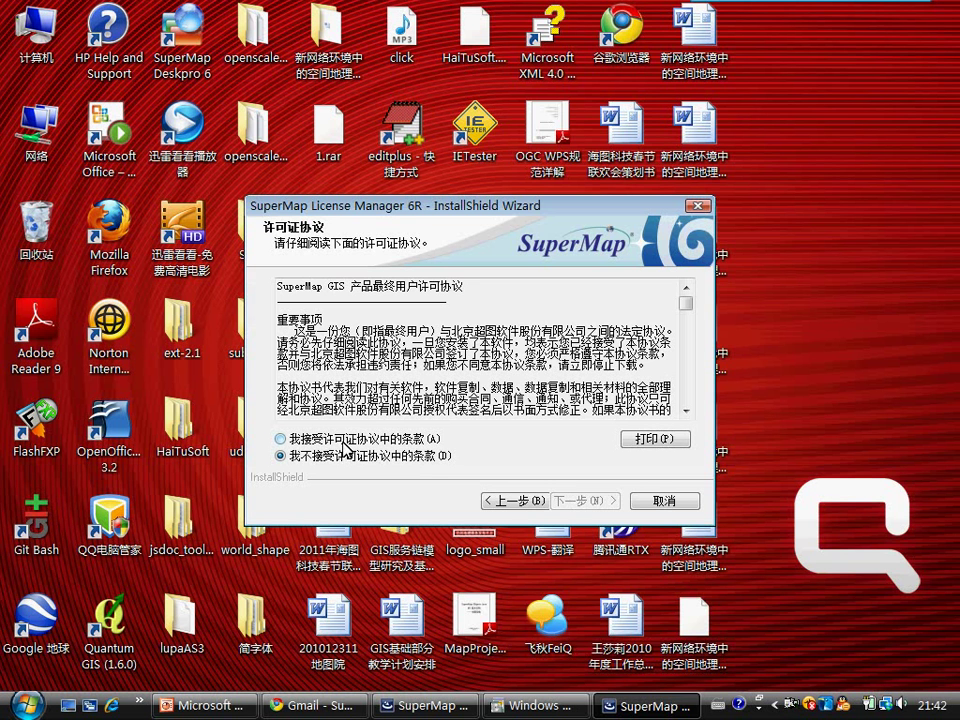
{"action": "left_click", "coordinate": [346, 440]}
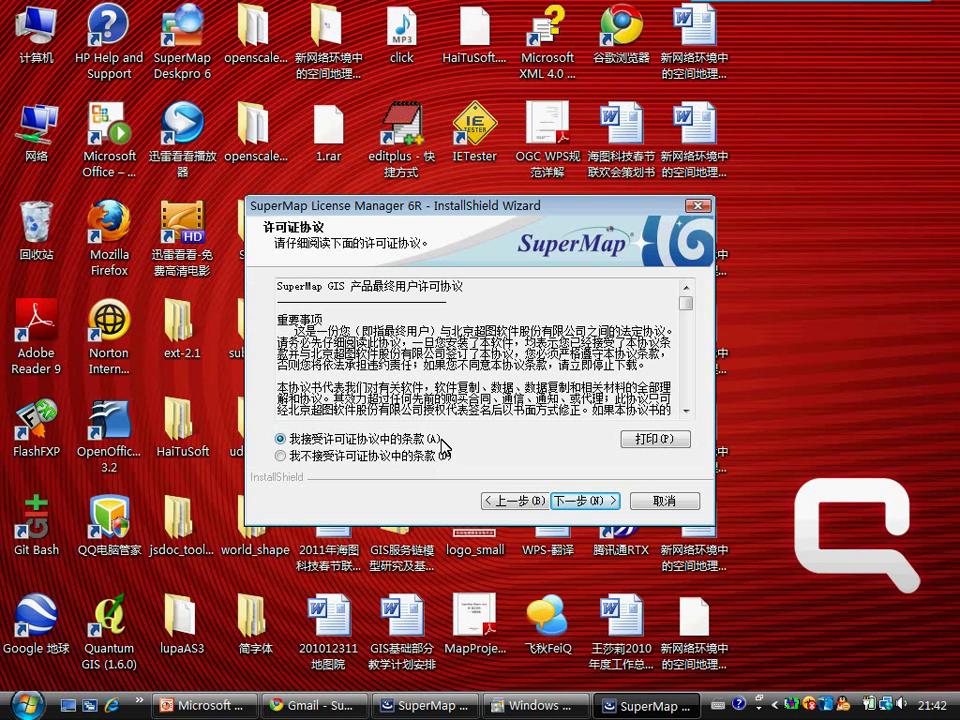
{"action": "left_click_drag", "start_coordinate": [688, 310], "coordinate": [690, 415]}
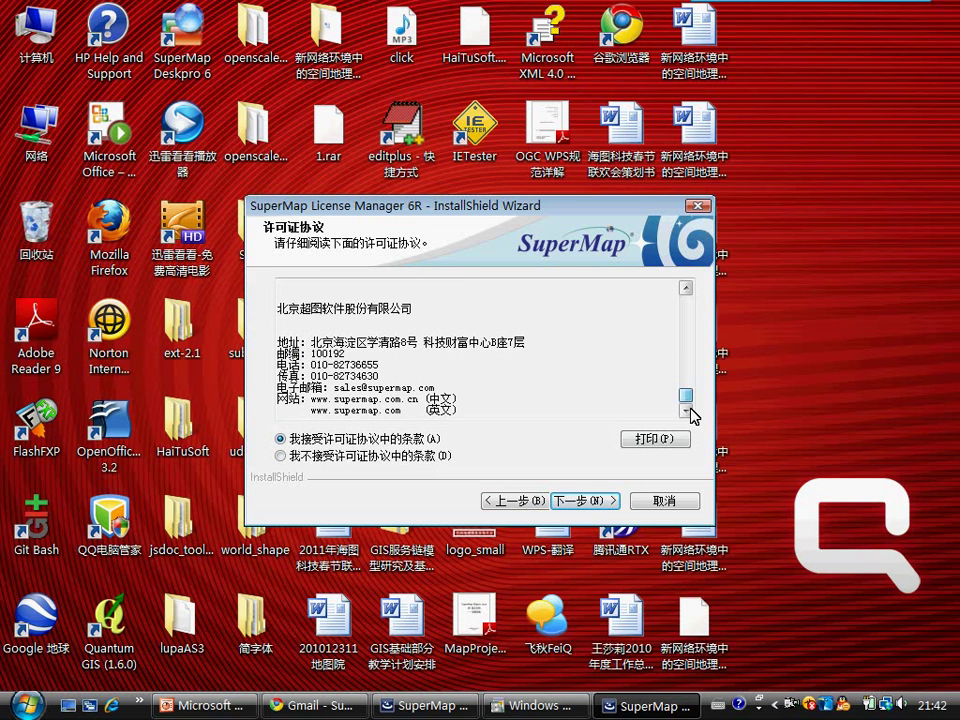
{"action": "left_click", "coordinate": [590, 508]}
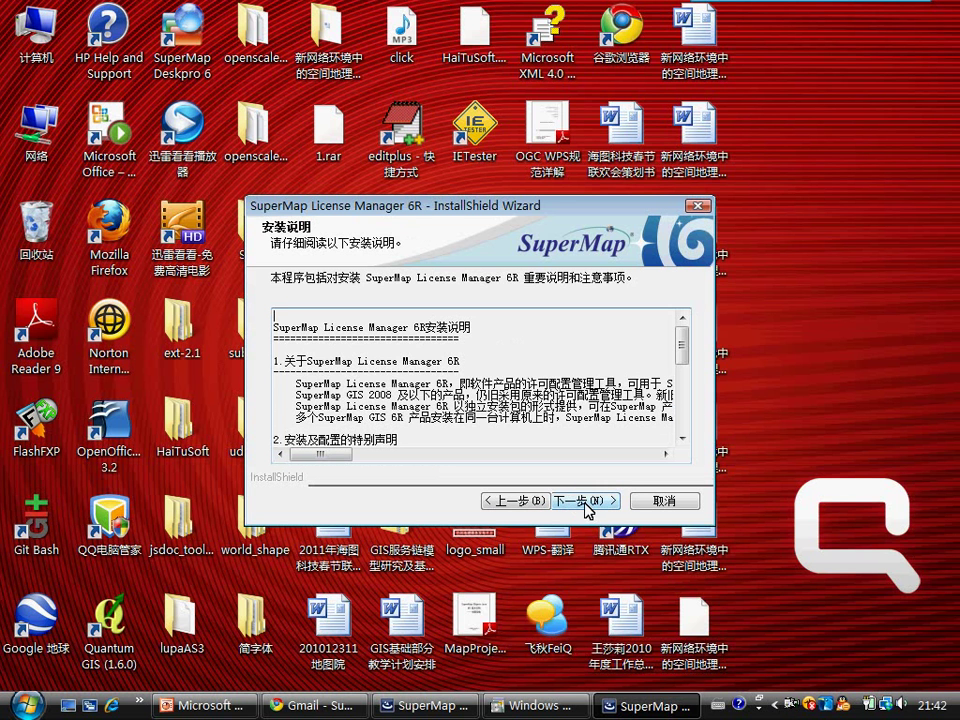
{"action": "left_click", "coordinate": [579, 502]}
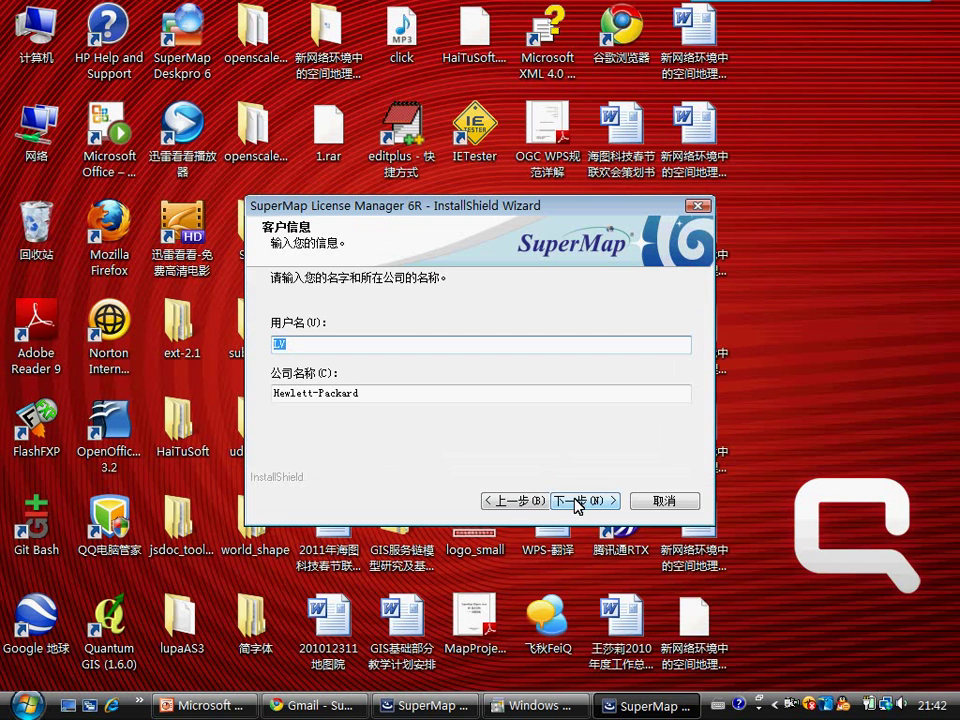
{"action": "left_click", "coordinate": [578, 503]}
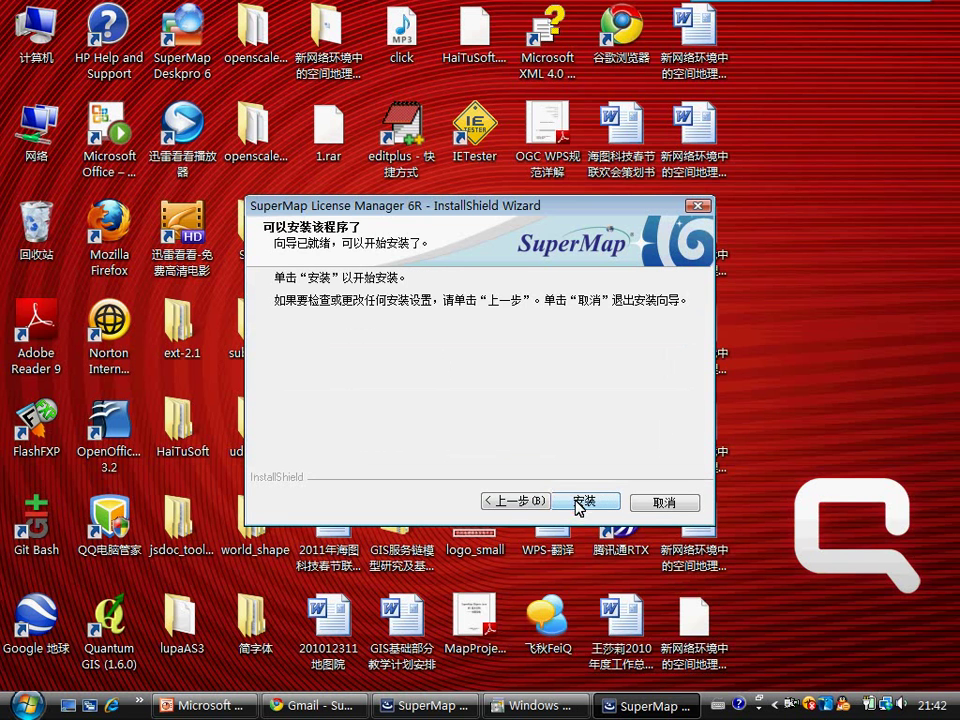
{"action": "left_click", "coordinate": [586, 501]}
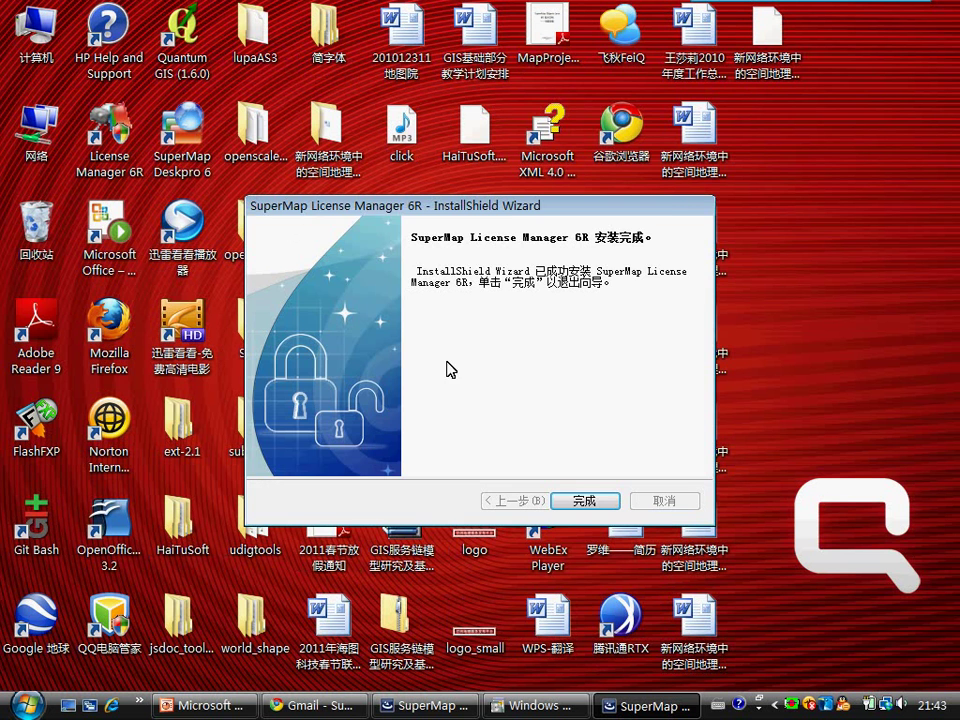
Step: Finish the License Manager installer and empty the 3 items from the Recycle Bin
{"action": "left_click", "coordinate": [583, 499]}
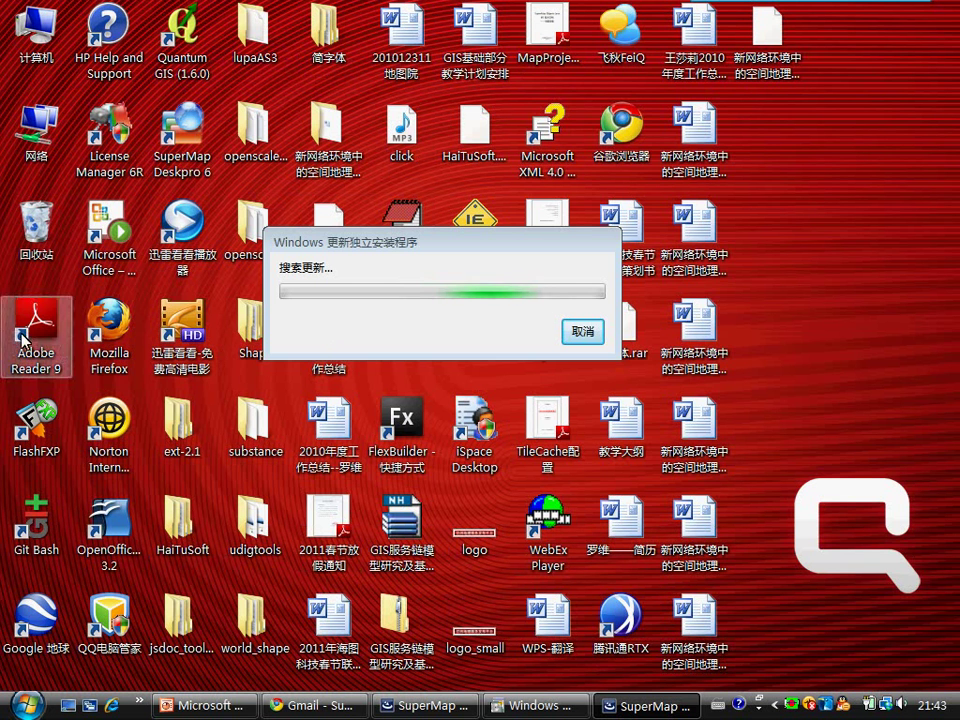
{"action": "right_click", "coordinate": [24, 200]}
{"action": "left_click", "coordinate": [79, 283]}
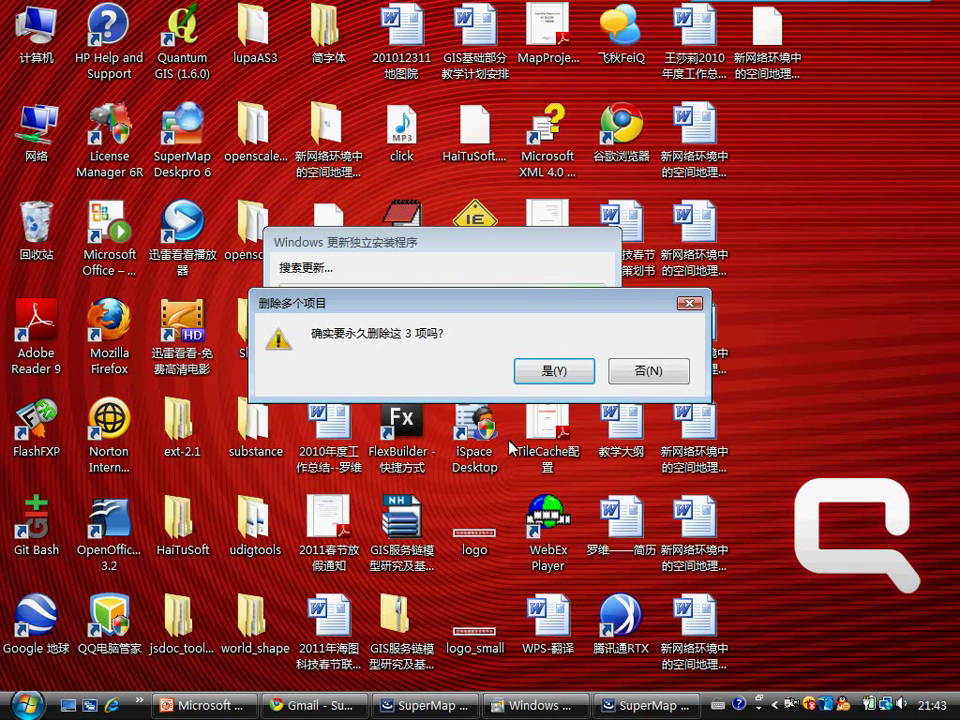
{"action": "left_click", "coordinate": [553, 370]}
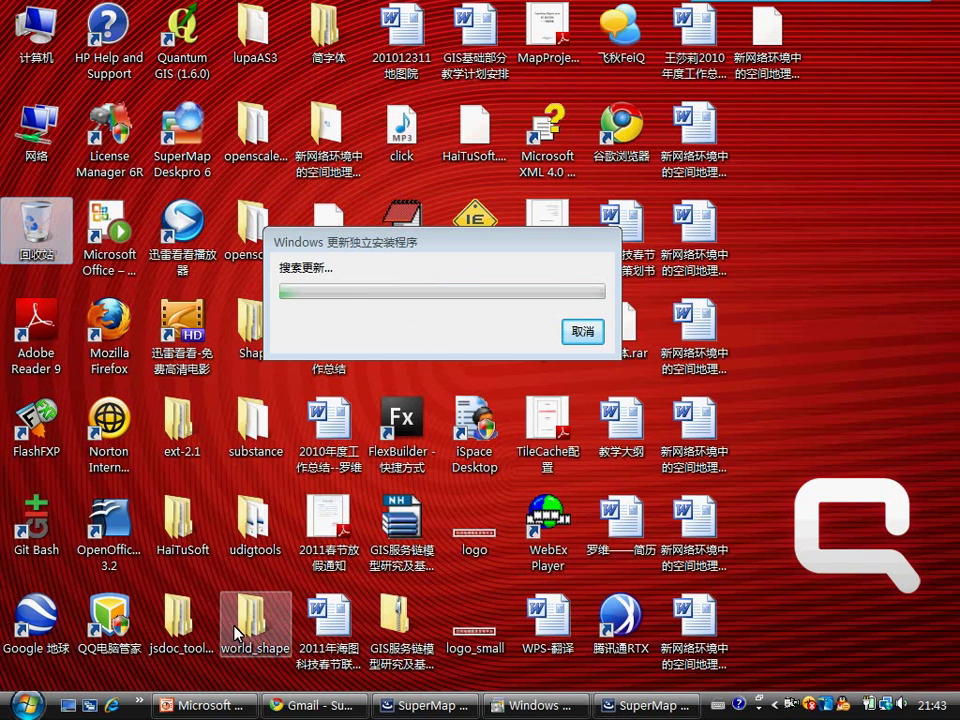
Step: Run SuperMap Deskpro 6 as administrator from Start > All Programs > SuperMap > SuperMap Deskpro 6
{"action": "left_click", "coordinate": [28, 707]}
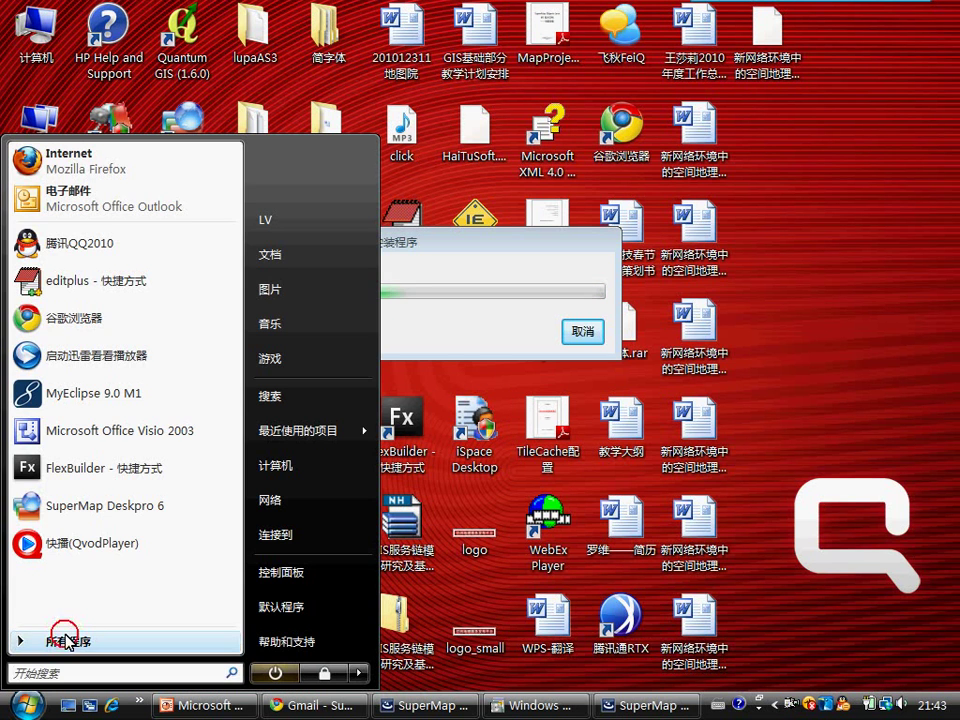
{"action": "left_click", "coordinate": [64, 640]}
{"action": "scroll", "coordinate": [80, 480], "scroll_direction": "down", "scroll_amount": 2}
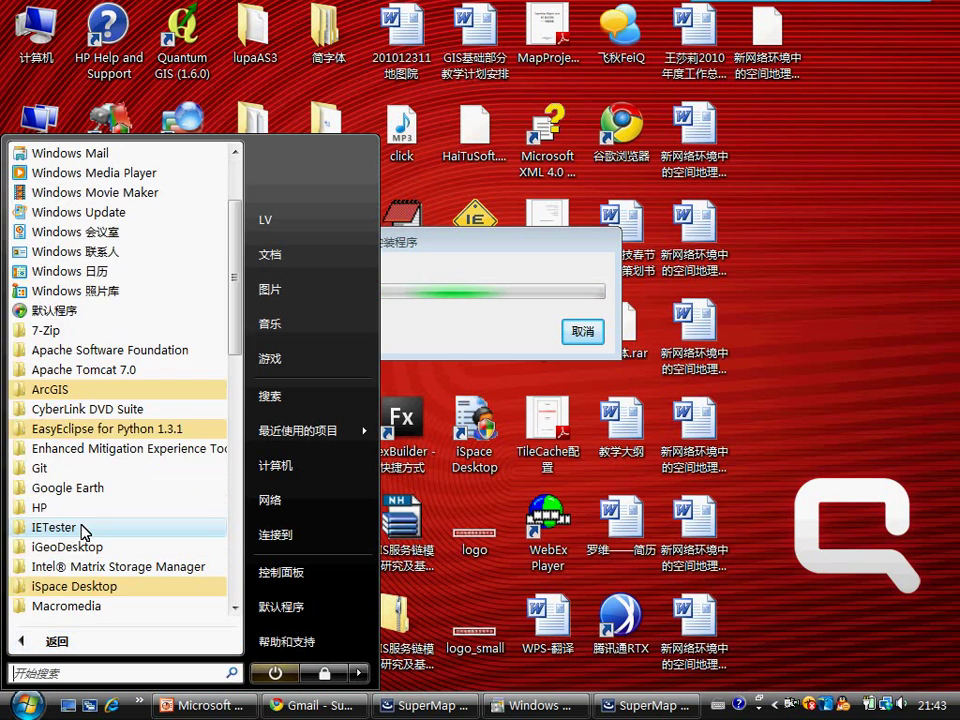
{"action": "scroll", "coordinate": [107, 480], "scroll_direction": "down", "scroll_amount": 3}
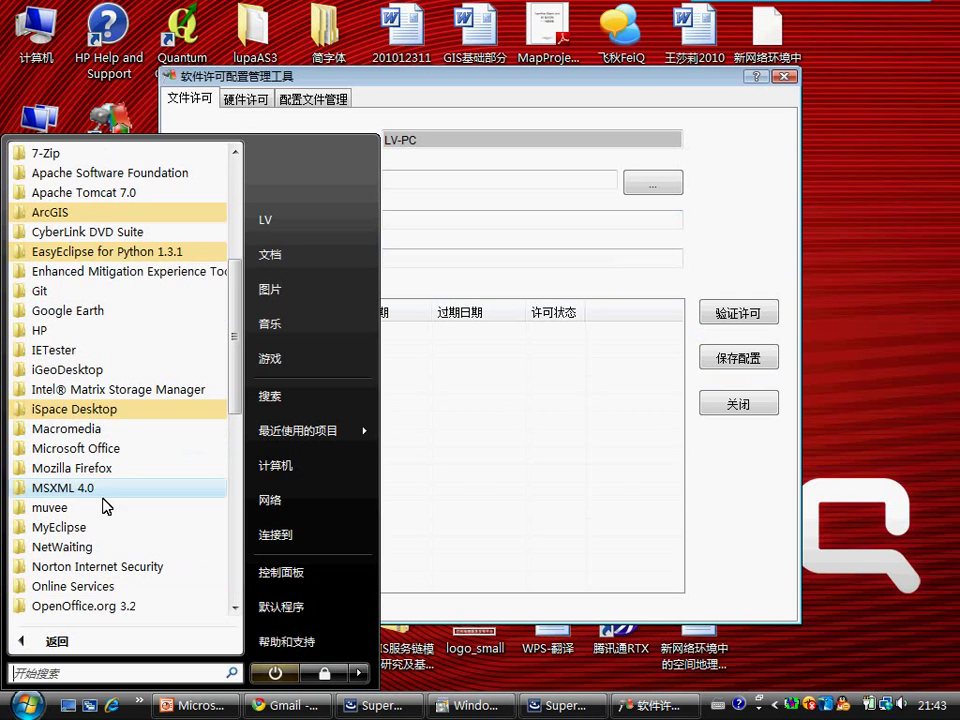
{"action": "scroll", "coordinate": [65, 485], "scroll_direction": "down", "scroll_amount": 3}
{"action": "scroll", "coordinate": [80, 530], "scroll_direction": "down", "scroll_amount": 3}
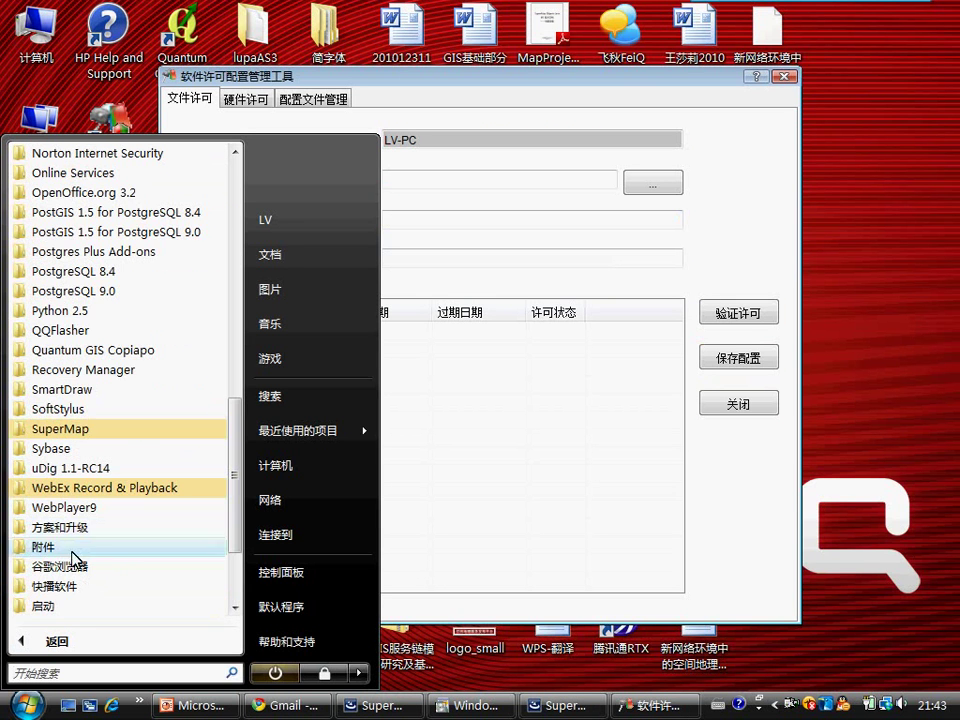
{"action": "left_click", "coordinate": [80, 430]}
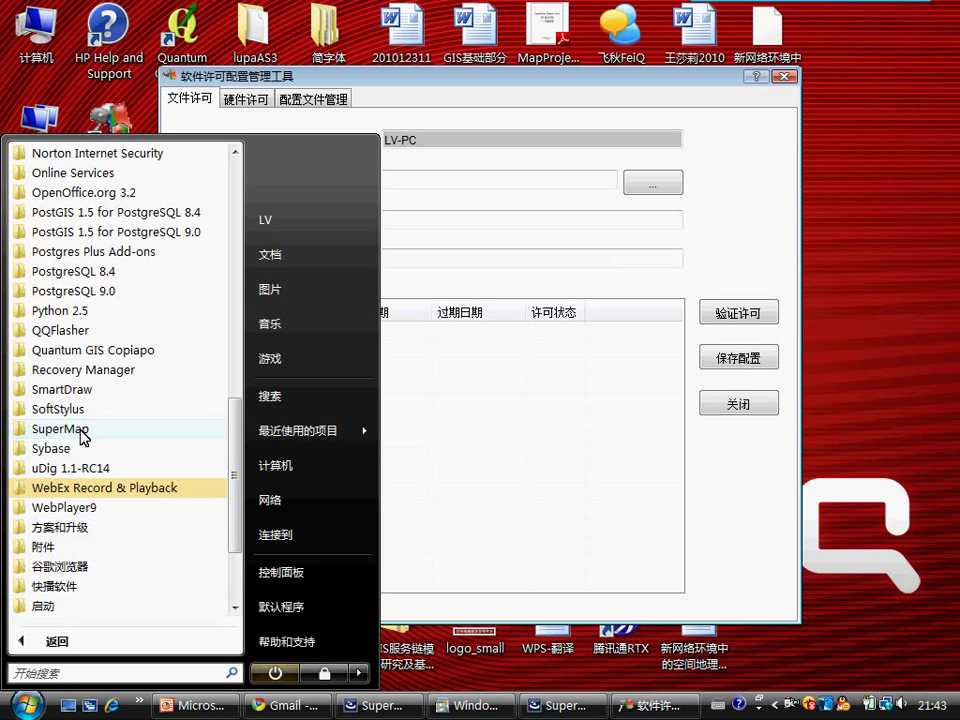
{"action": "left_click", "coordinate": [84, 435]}
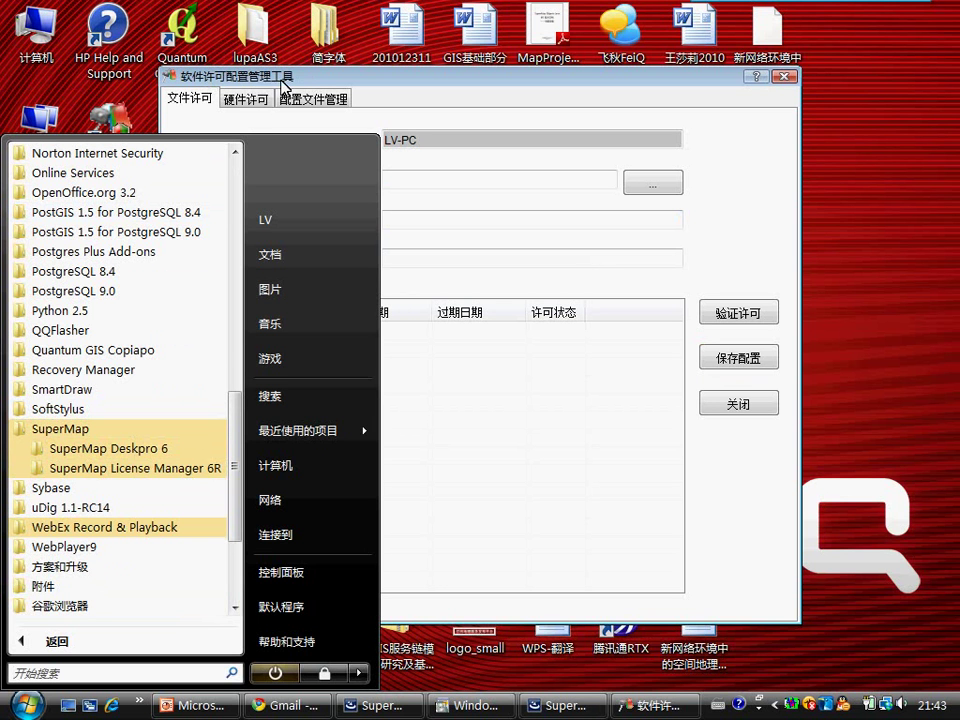
{"action": "left_click", "coordinate": [104, 447]}
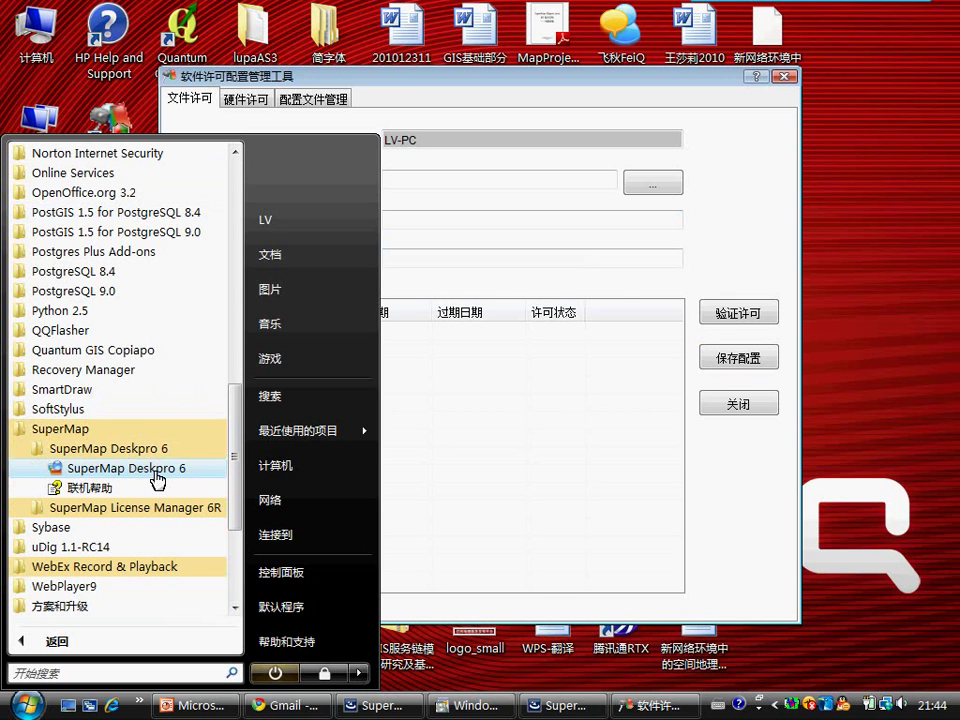
{"action": "right_click", "coordinate": [157, 479]}
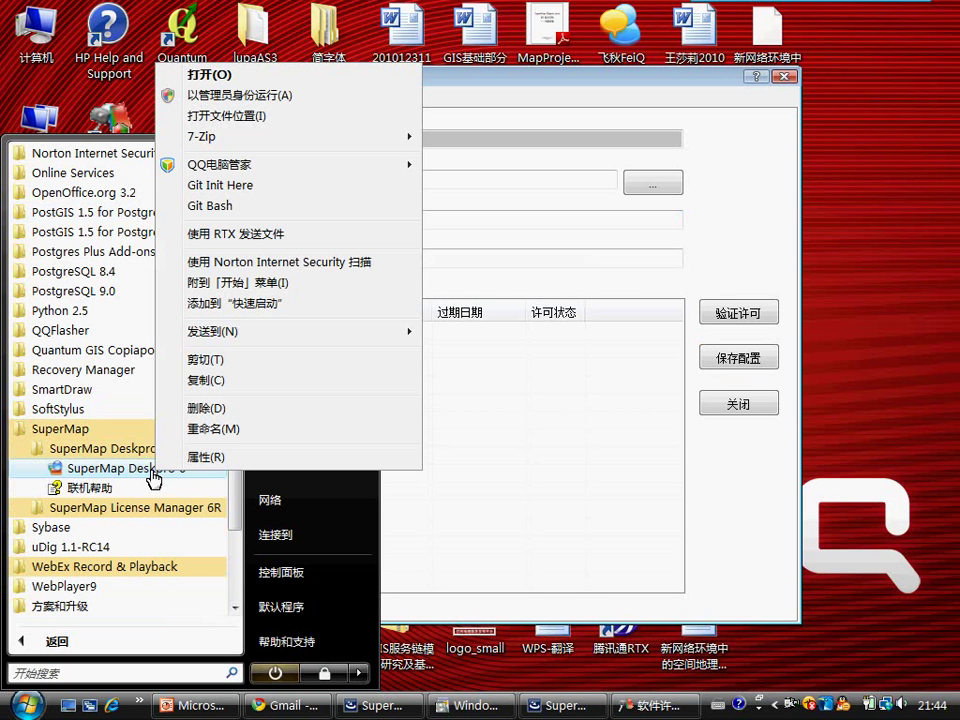
{"action": "left_click", "coordinate": [258, 97]}
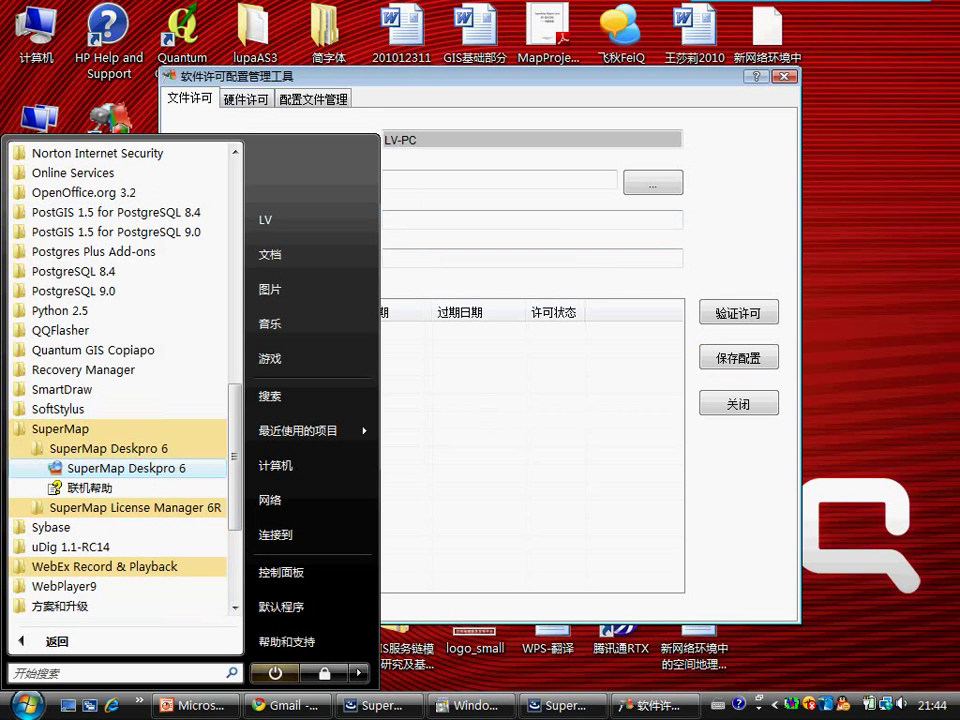
Step: Move the licence tool aside, dismiss Deskpro's missing-licence warning, and browse for a .lic file
{"action": "left_click", "coordinate": [510, 180]}
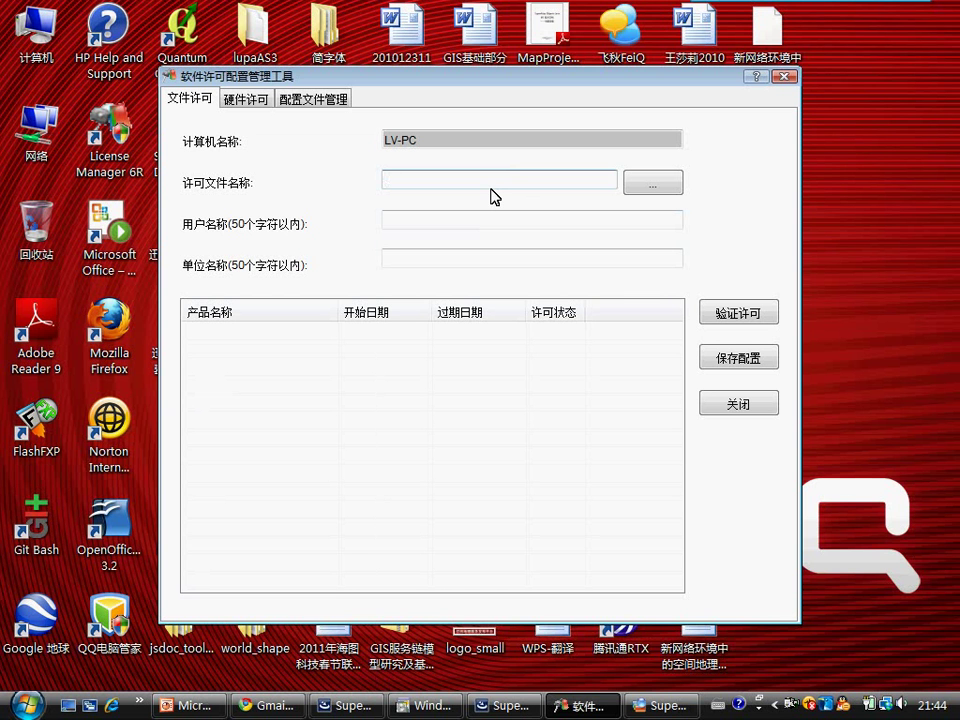
{"action": "left_click_drag", "start_coordinate": [602, 87], "coordinate": [577, 468]}
{"action": "left_click_drag", "start_coordinate": [491, 466], "coordinate": [488, 482]}
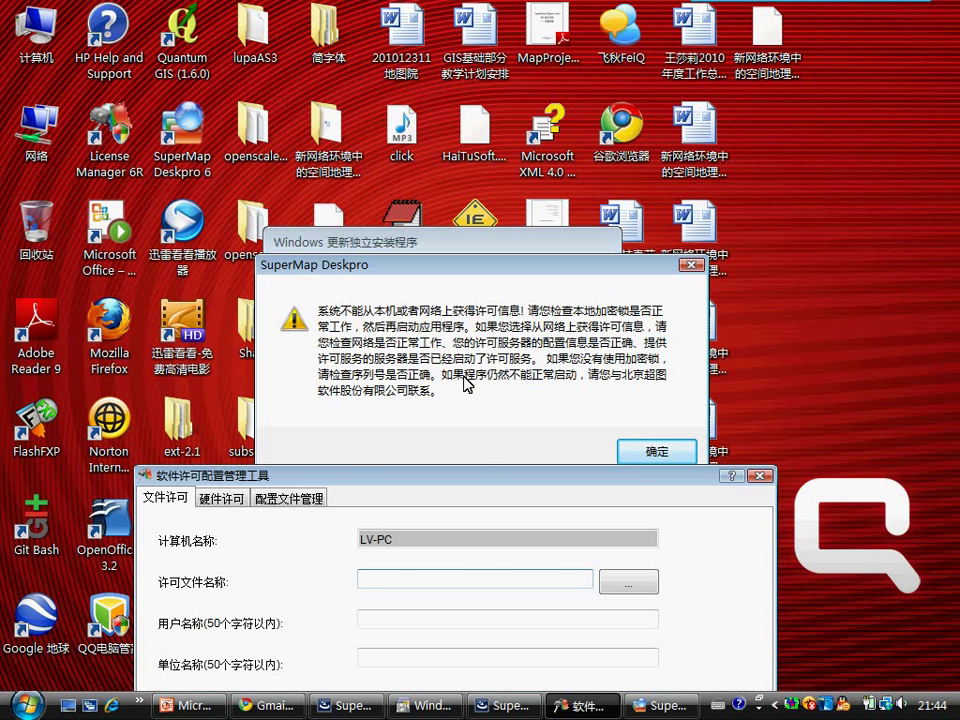
{"action": "left_click", "coordinate": [399, 534]}
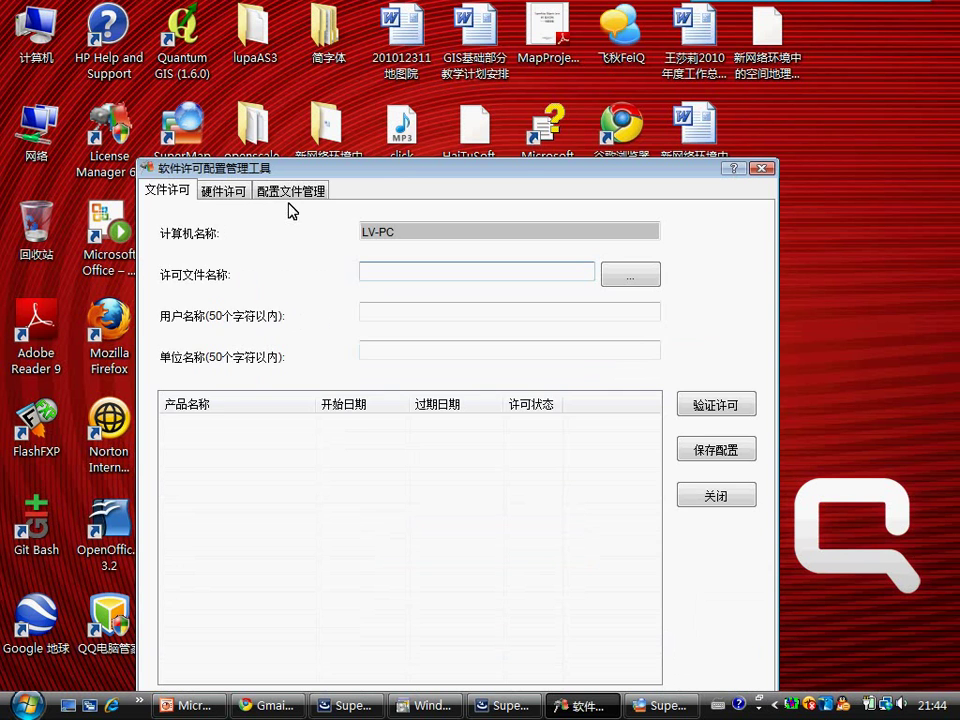
{"action": "left_click_drag", "start_coordinate": [418, 175], "coordinate": [470, 113]}
{"action": "left_click", "coordinate": [700, 451]}
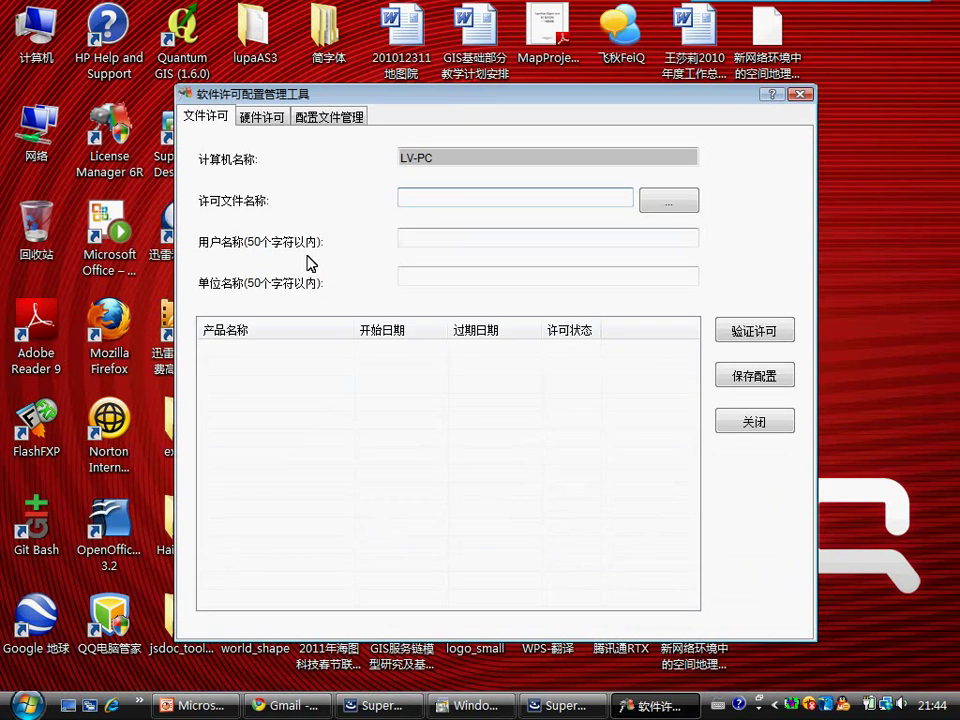
{"action": "left_click", "coordinate": [664, 203]}
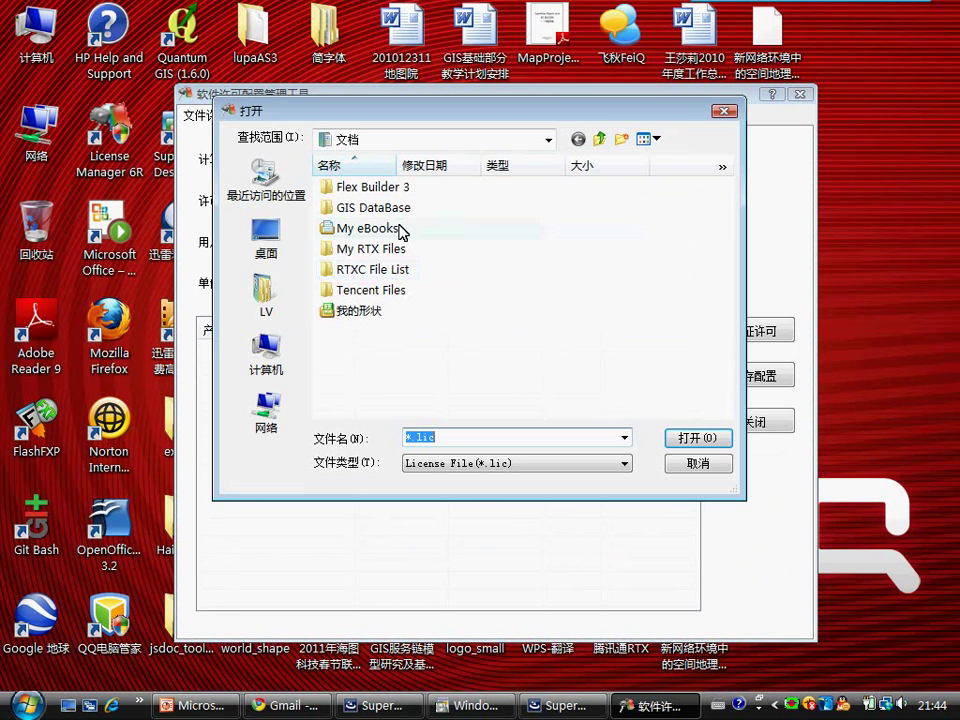
Step: Load H:\SuperMap Deskpro 6\LV-PC_user.lic as the licence file
{"action": "left_click", "coordinate": [281, 372]}
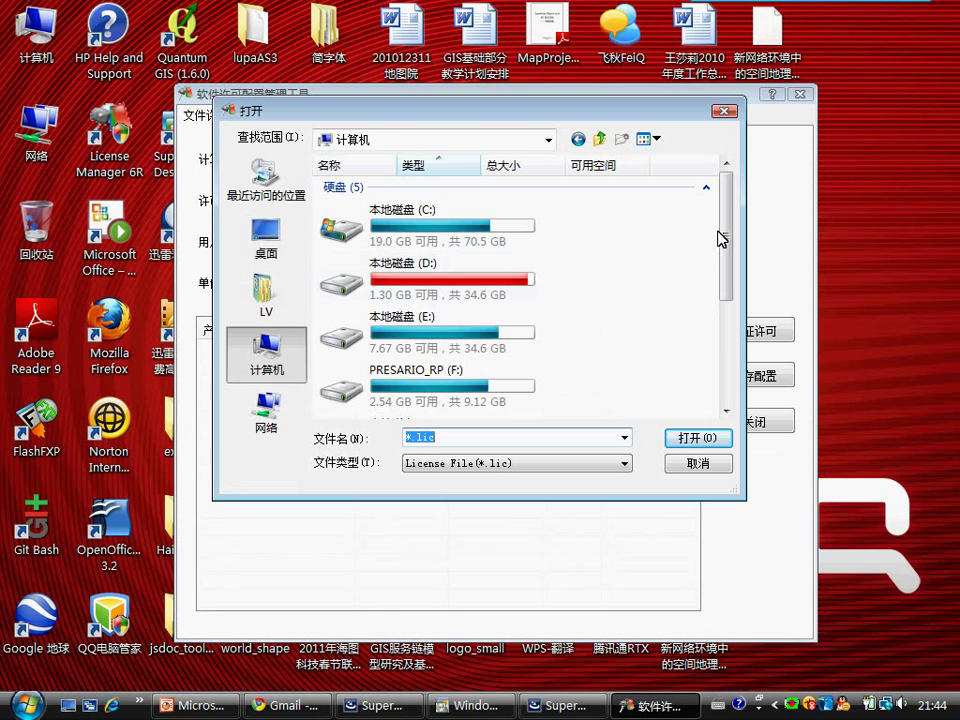
{"action": "scroll", "coordinate": [722, 240], "scroll_direction": "down", "scroll_amount": 3}
{"action": "double_click", "coordinate": [409, 276]}
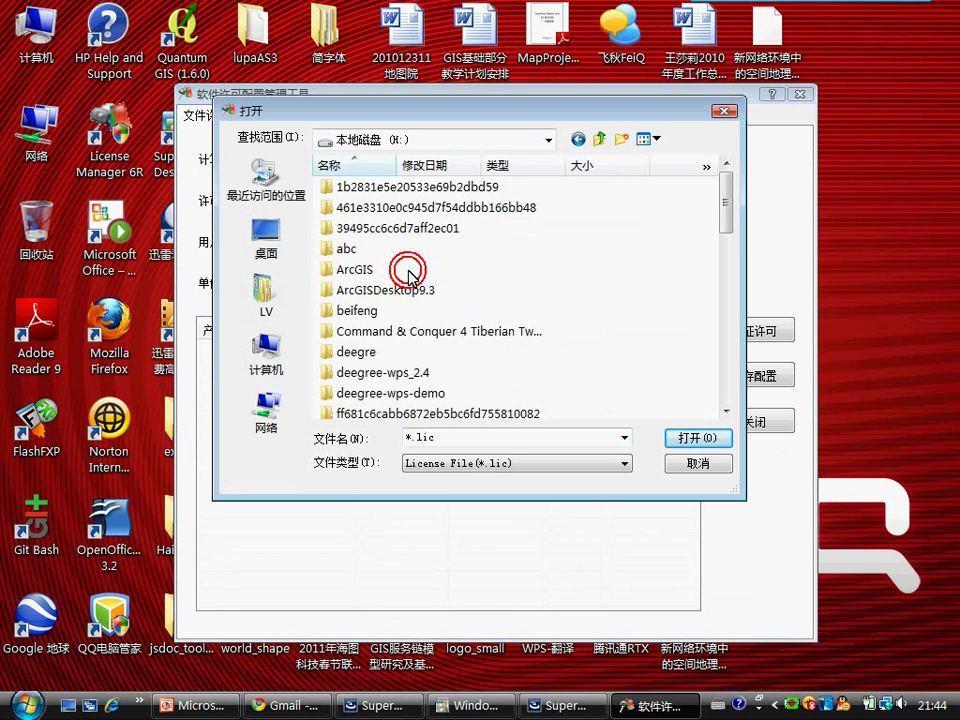
{"action": "scroll", "coordinate": [430, 250], "scroll_direction": "down", "scroll_amount": 3}
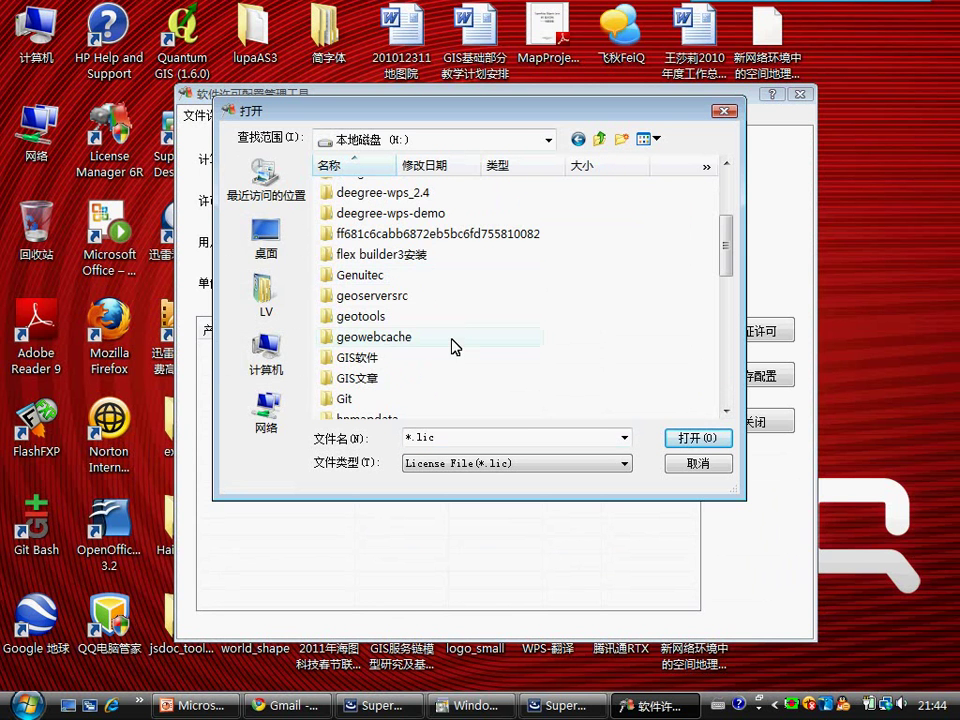
{"action": "scroll", "coordinate": [446, 296], "scroll_direction": "down", "scroll_amount": 3}
{"action": "scroll", "coordinate": [439, 296], "scroll_direction": "up", "scroll_amount": 6}
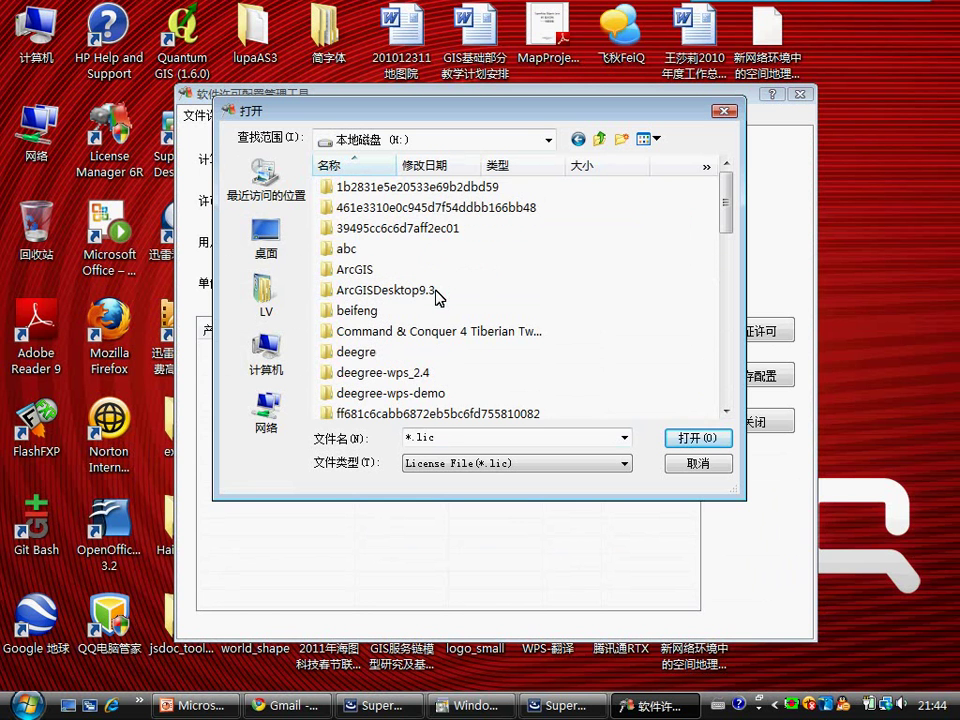
{"action": "scroll", "coordinate": [404, 295], "scroll_direction": "down", "scroll_amount": 10}
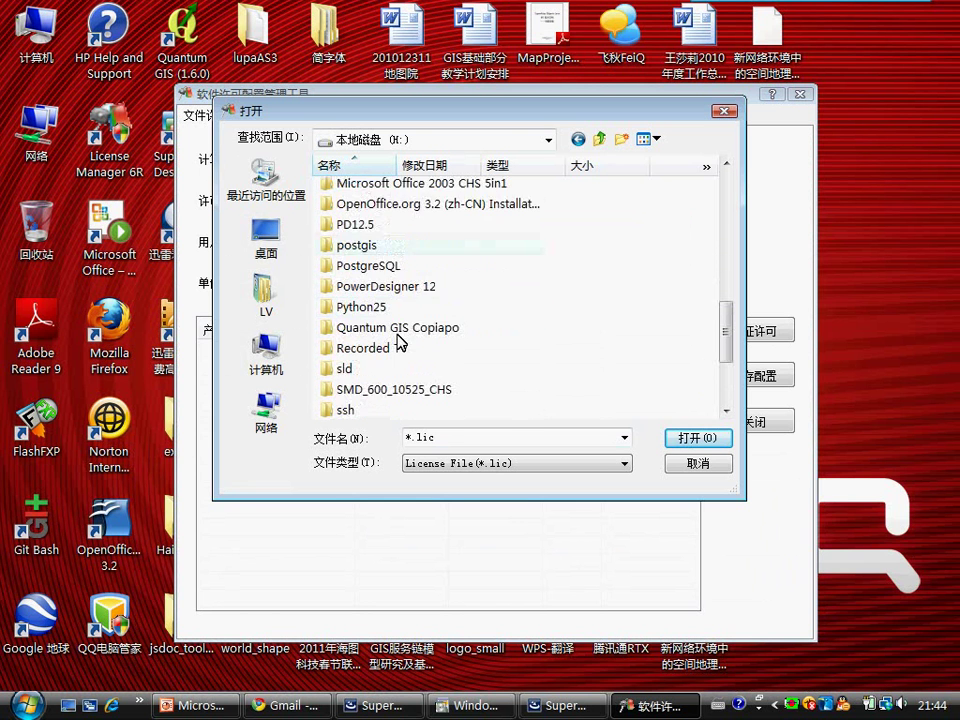
{"action": "double_click", "coordinate": [390, 342]}
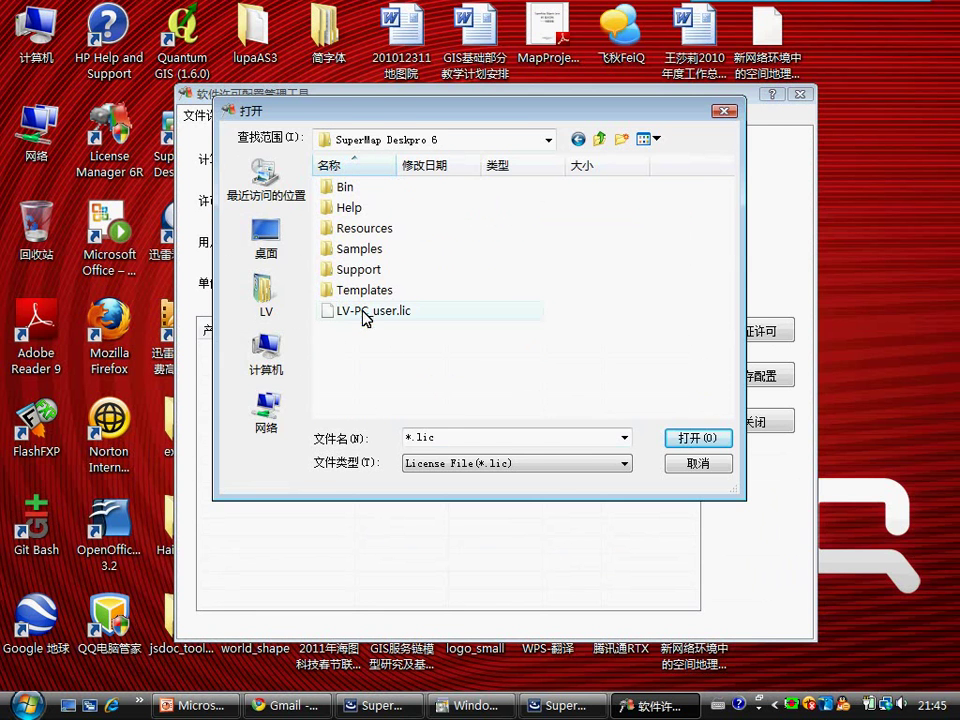
{"action": "double_click", "coordinate": [366, 313]}
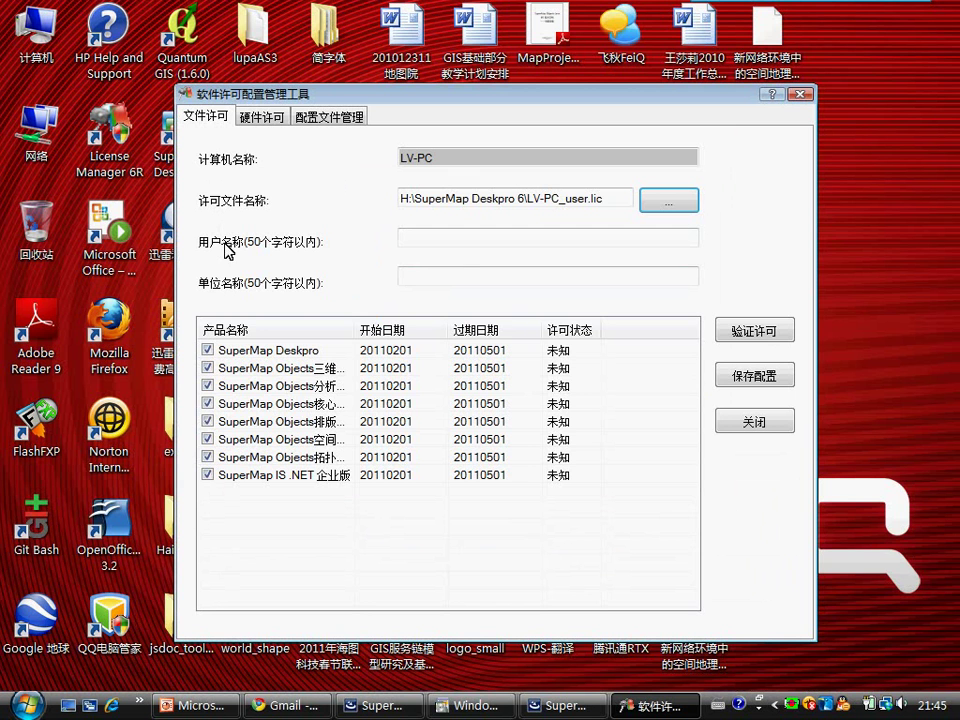
Step: Fill in the registered user name and the organization name (北风网) from the licence e-mail
{"action": "left_click", "coordinate": [292, 706]}
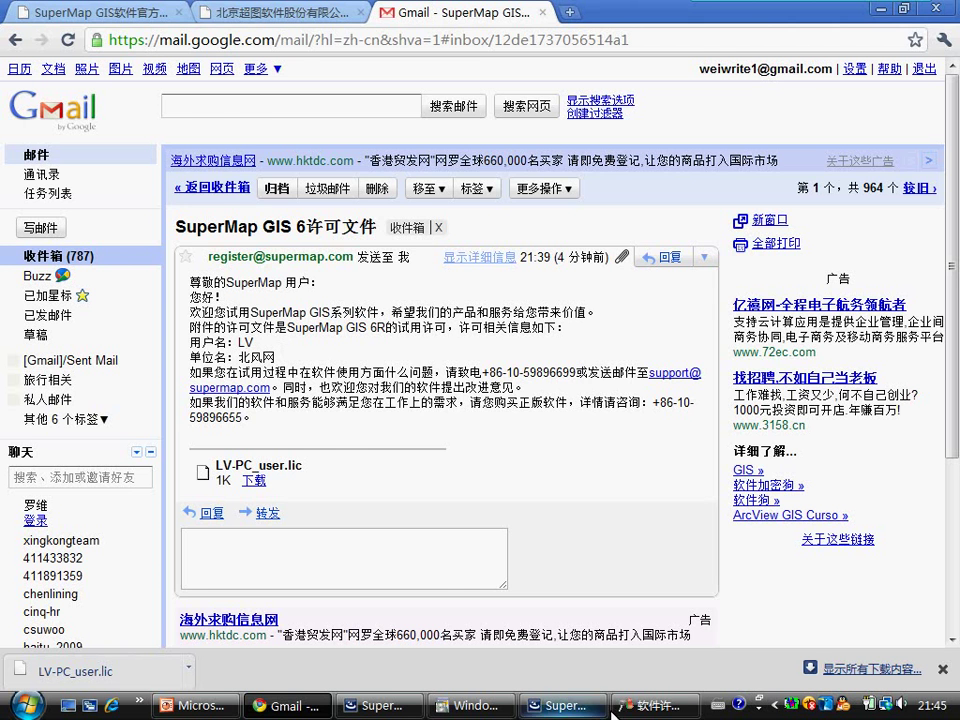
{"action": "left_click", "coordinate": [650, 706]}
{"action": "left_click", "coordinate": [429, 235]}
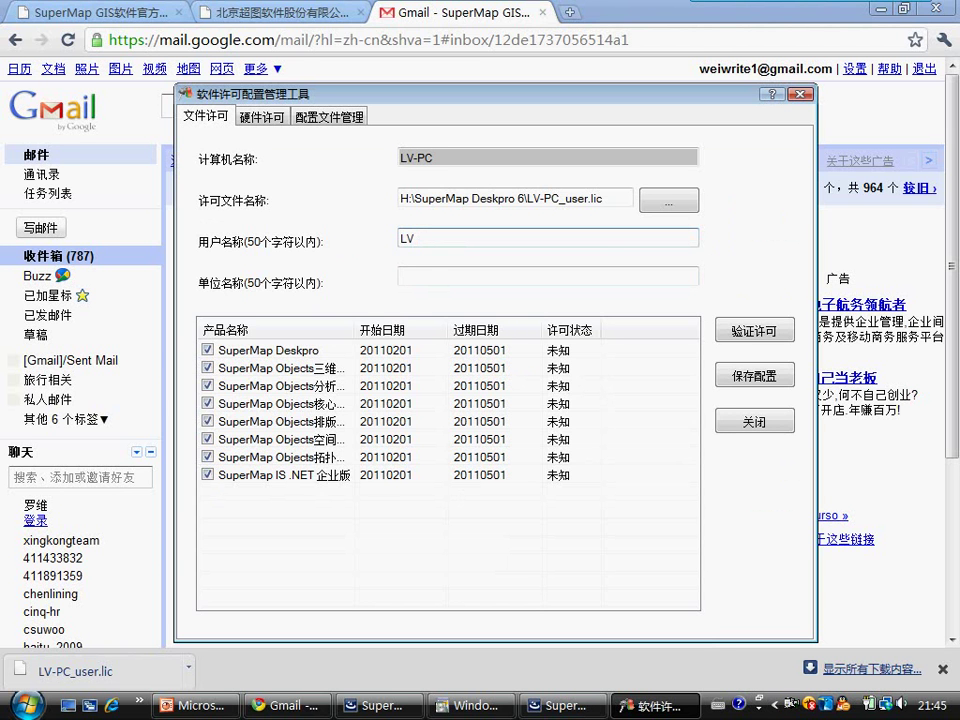
{"action": "type", "text": "LV"}
{"action": "left_click", "coordinate": [417, 276]}
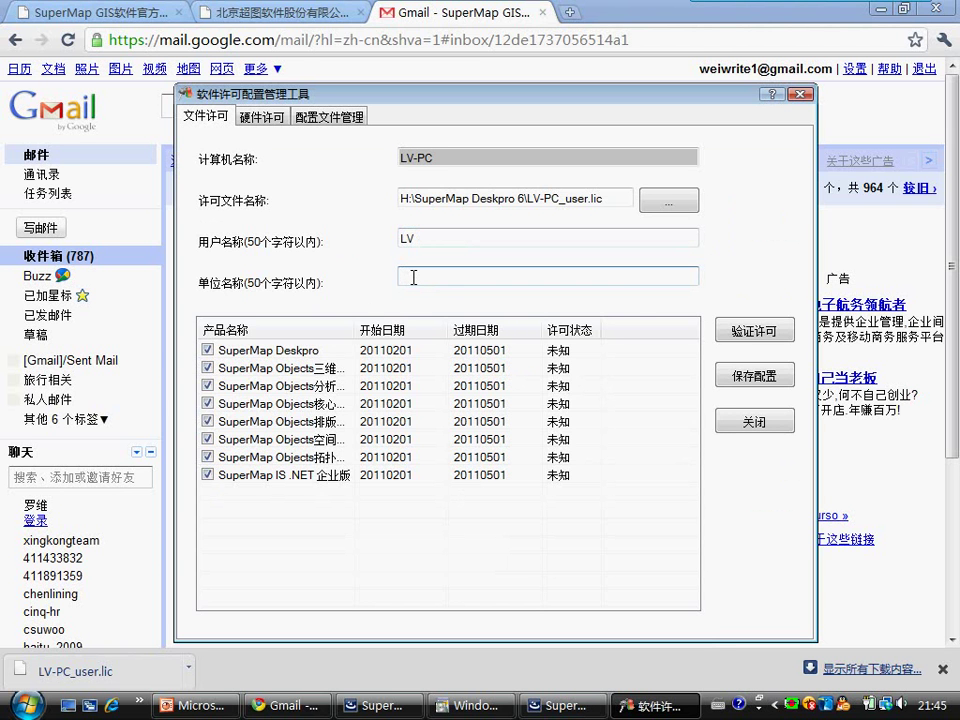
{"action": "type", "text": "beifeng"}
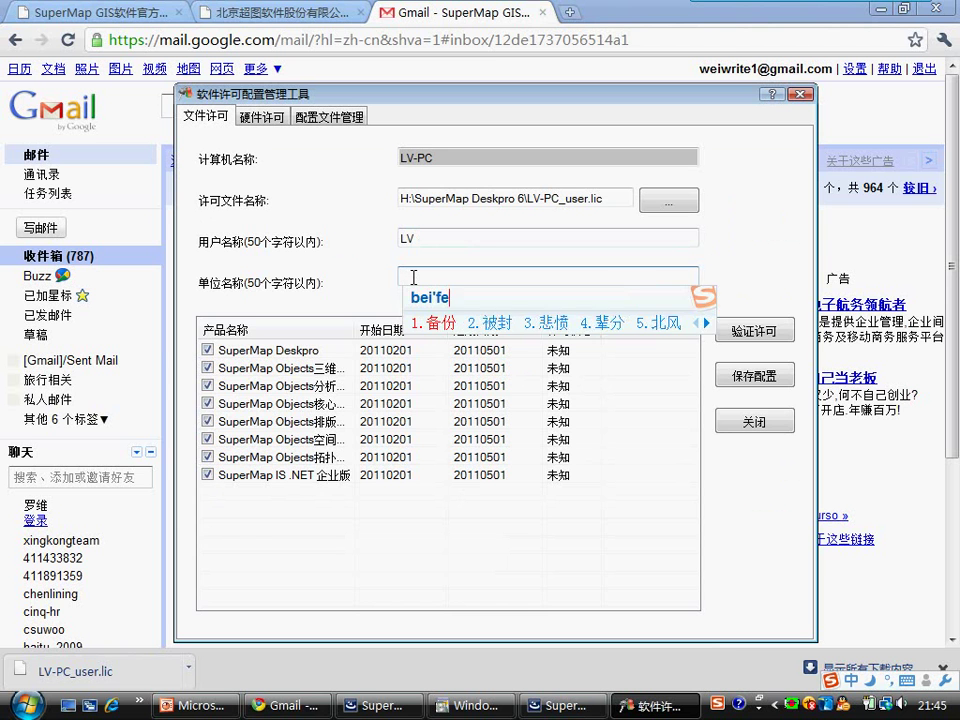
{"action": "type", "text": "wang"}
{"action": "key", "text": "space"}
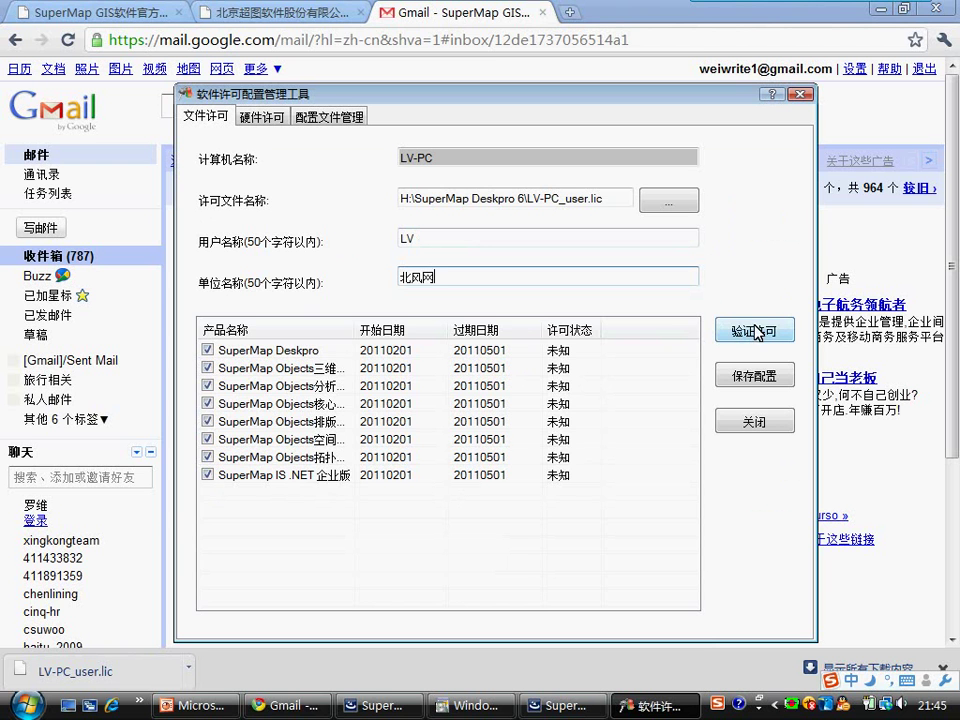
Step: Verify the licence, showing eight products valid 20110201–20110501, and widen the product name column
{"action": "left_click", "coordinate": [756, 331]}
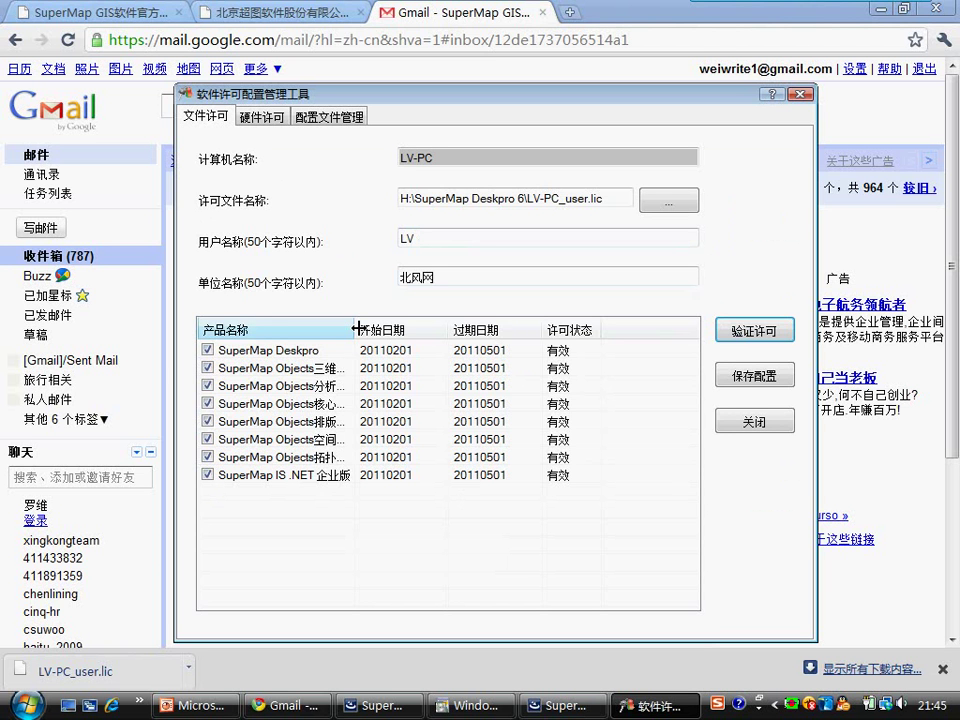
{"action": "left_click_drag", "start_coordinate": [357, 329], "coordinate": [462, 322]}
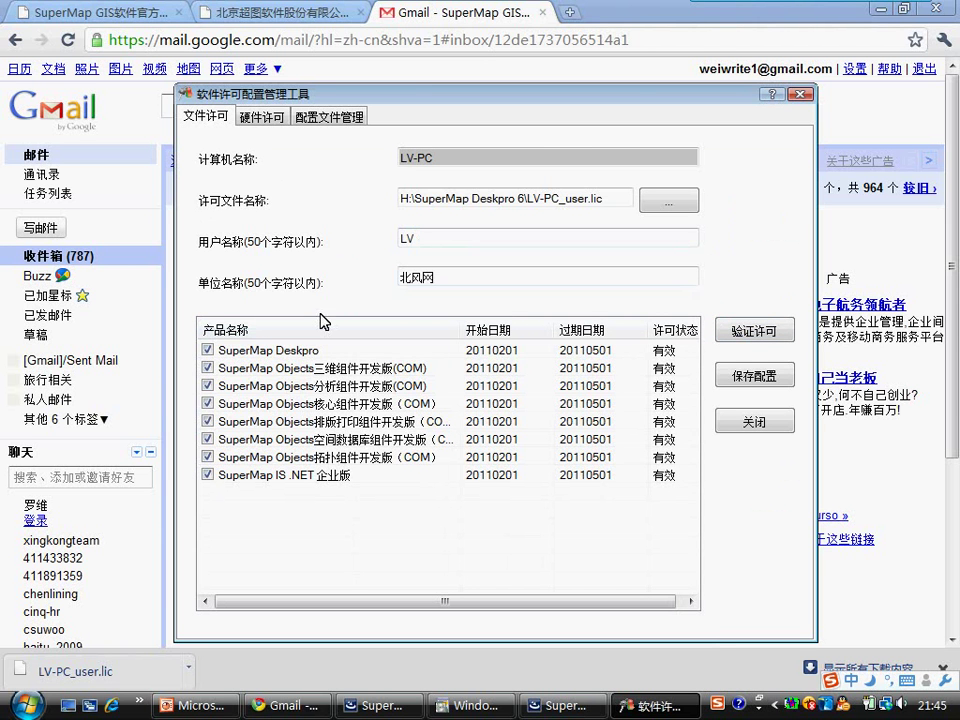
{"action": "left_click", "coordinate": [755, 377]}
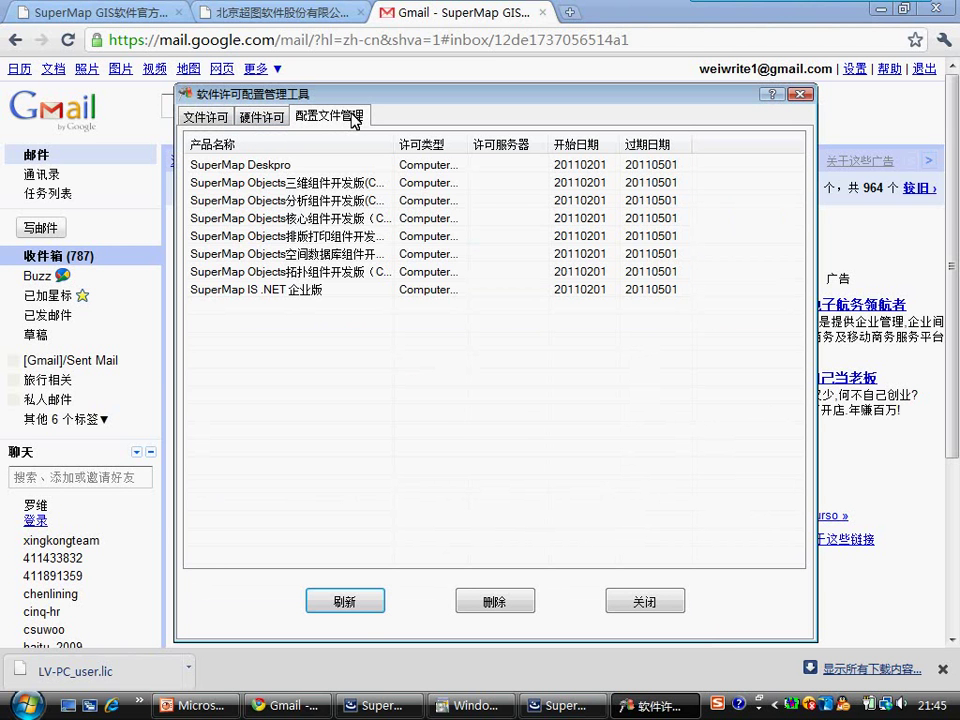
Step: Refresh the 配置文件管理 list and widen its 过期日期 column to show the 20110501 expiry dates
{"action": "left_click", "coordinate": [354, 605]}
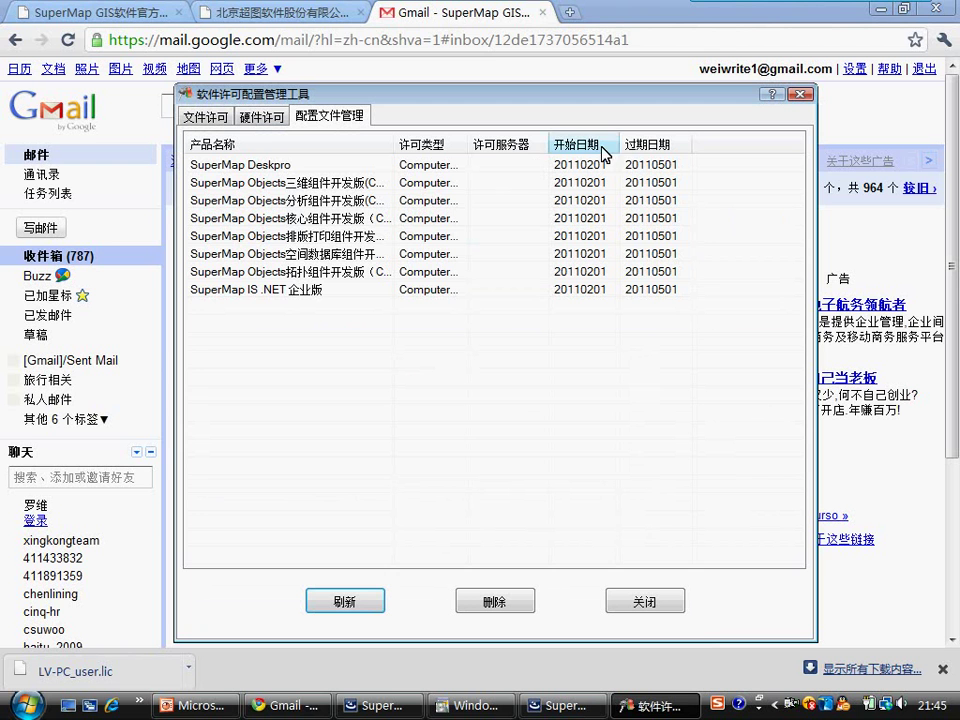
{"action": "left_click_drag", "start_coordinate": [692, 144], "coordinate": [708, 137]}
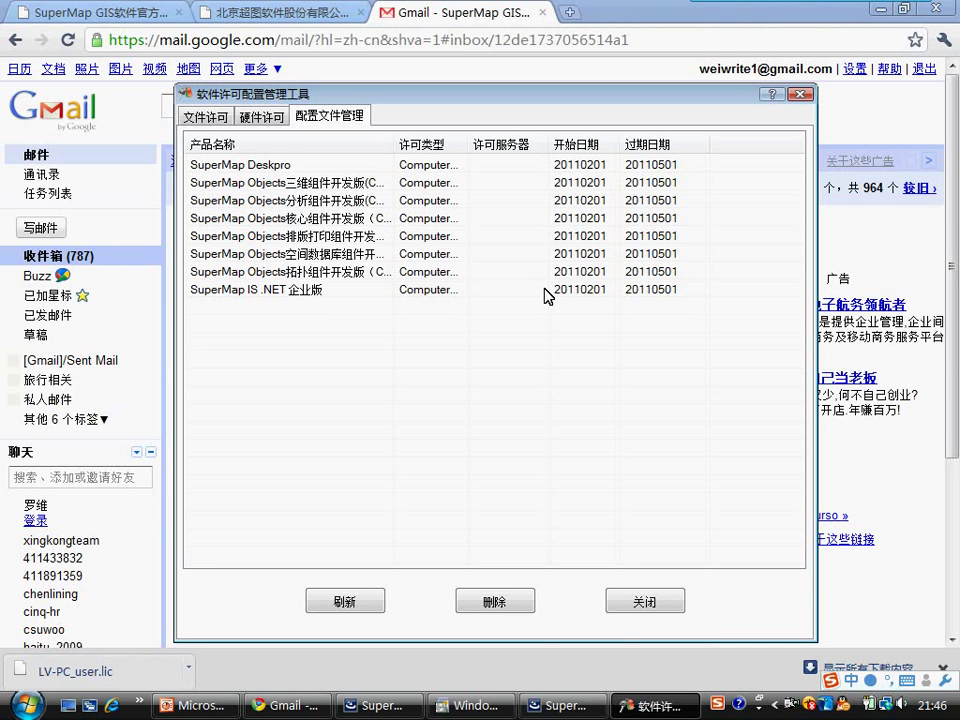
Step: Close the licence tool and Gmail tab, then run SuperMap Deskpro 6 as administrator
{"action": "left_click", "coordinate": [650, 601]}
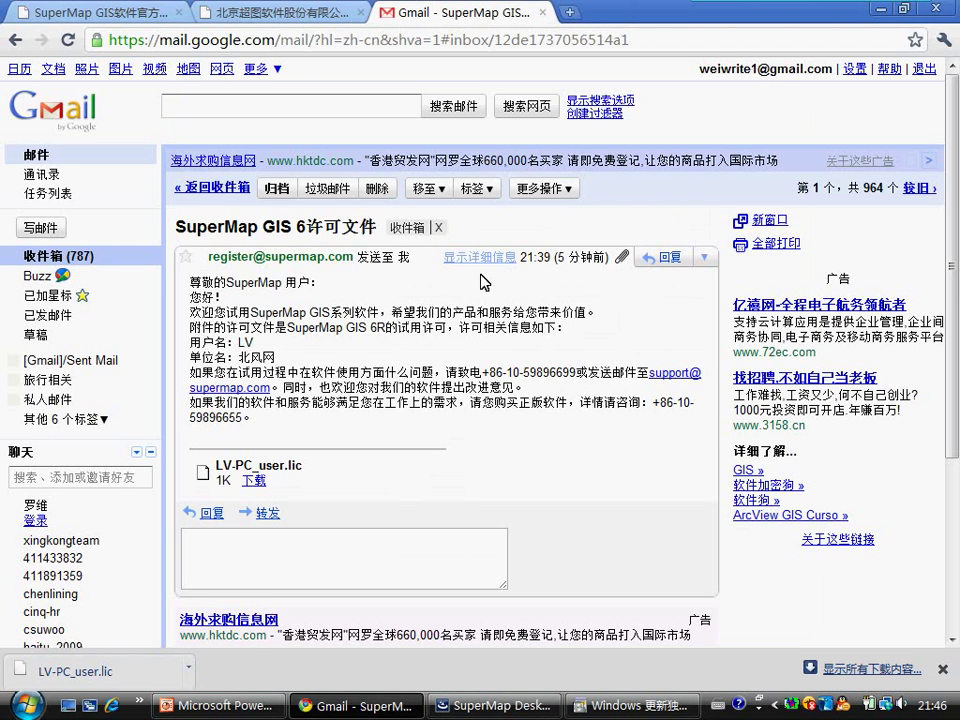
{"action": "left_click", "coordinate": [541, 13]}
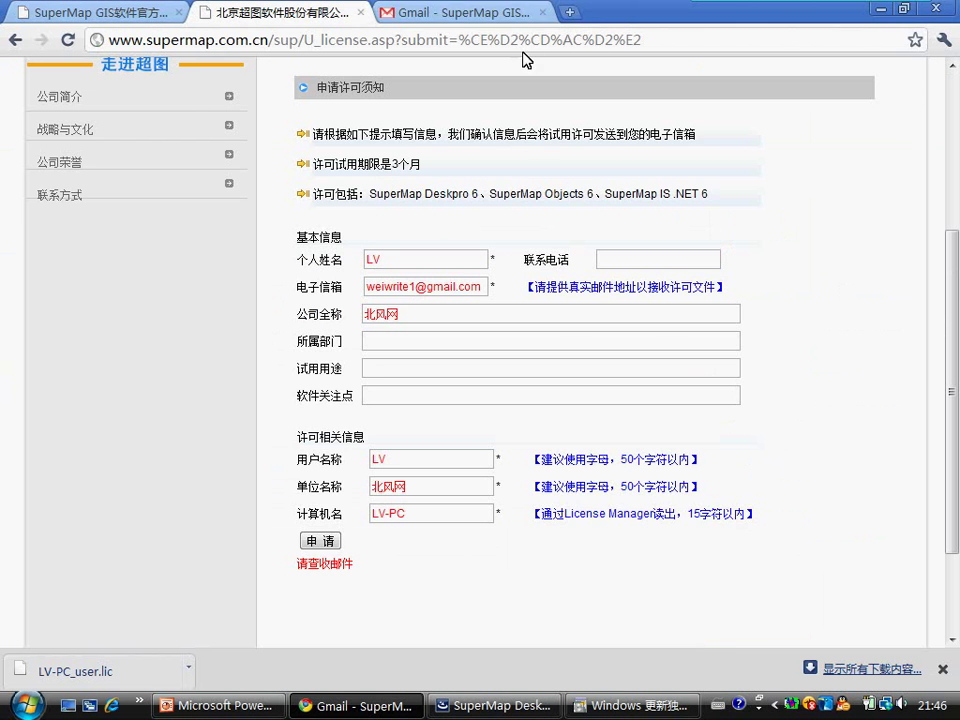
{"action": "left_click", "coordinate": [47, 708]}
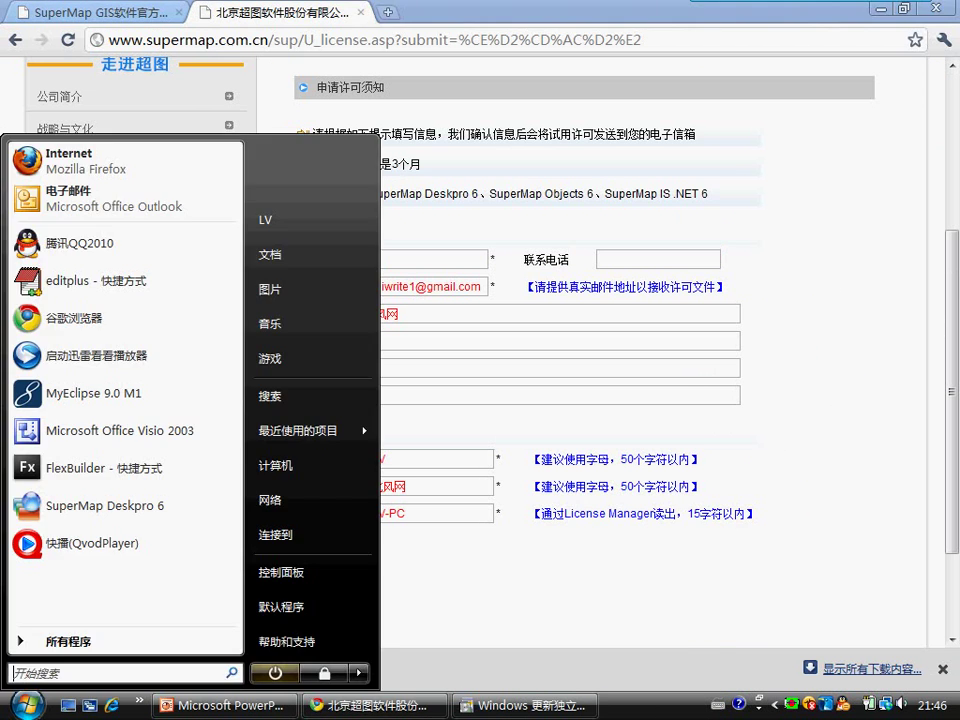
{"action": "left_click", "coordinate": [82, 641]}
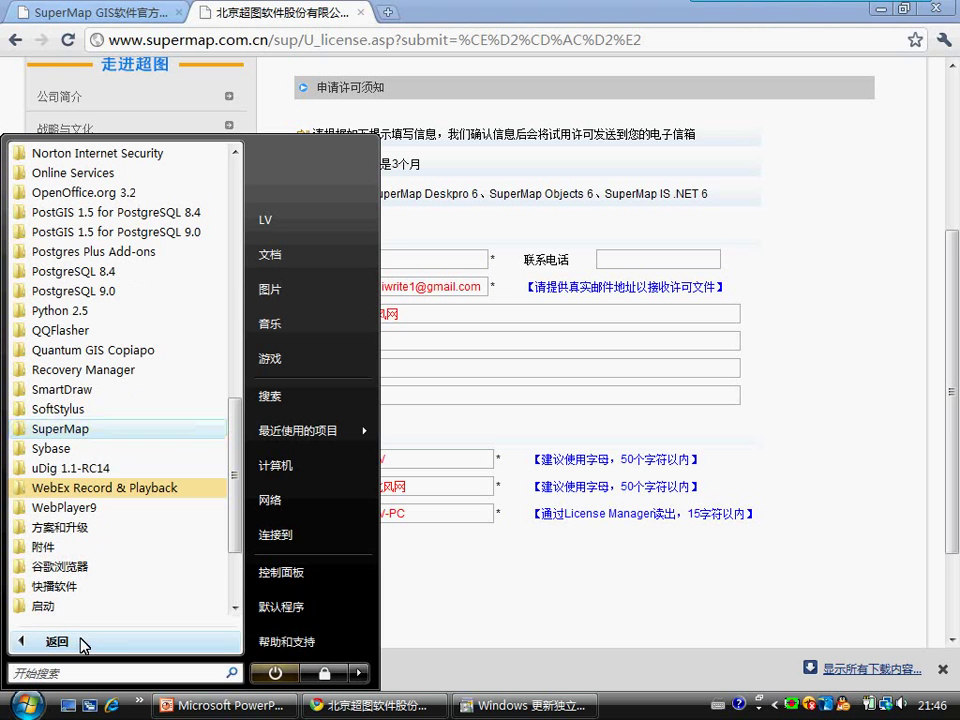
{"action": "left_click", "coordinate": [64, 430]}
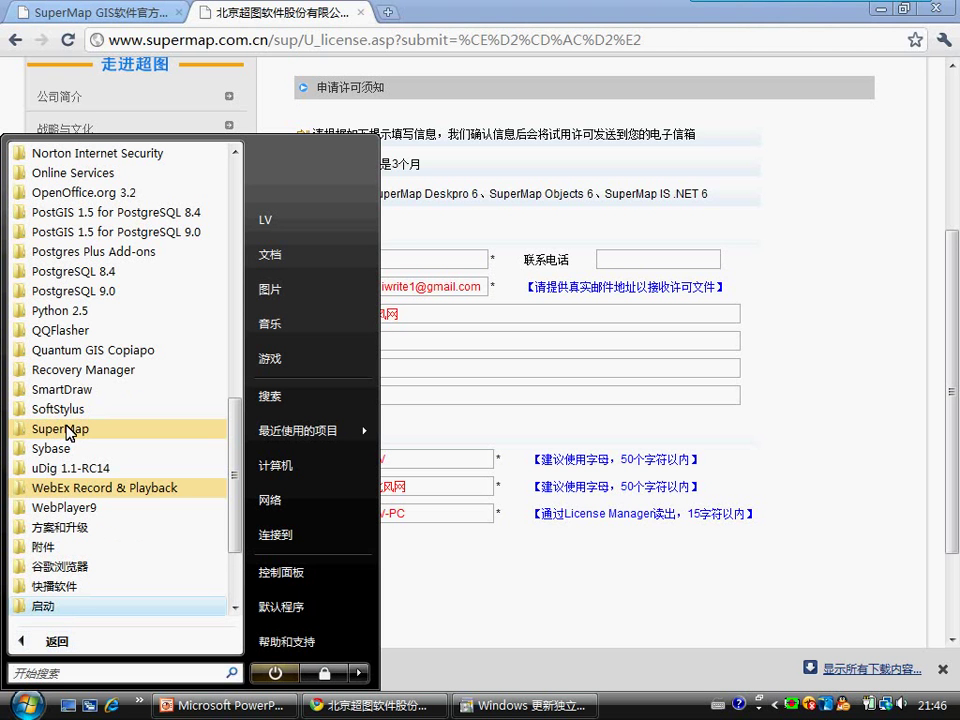
{"action": "left_click", "coordinate": [65, 448]}
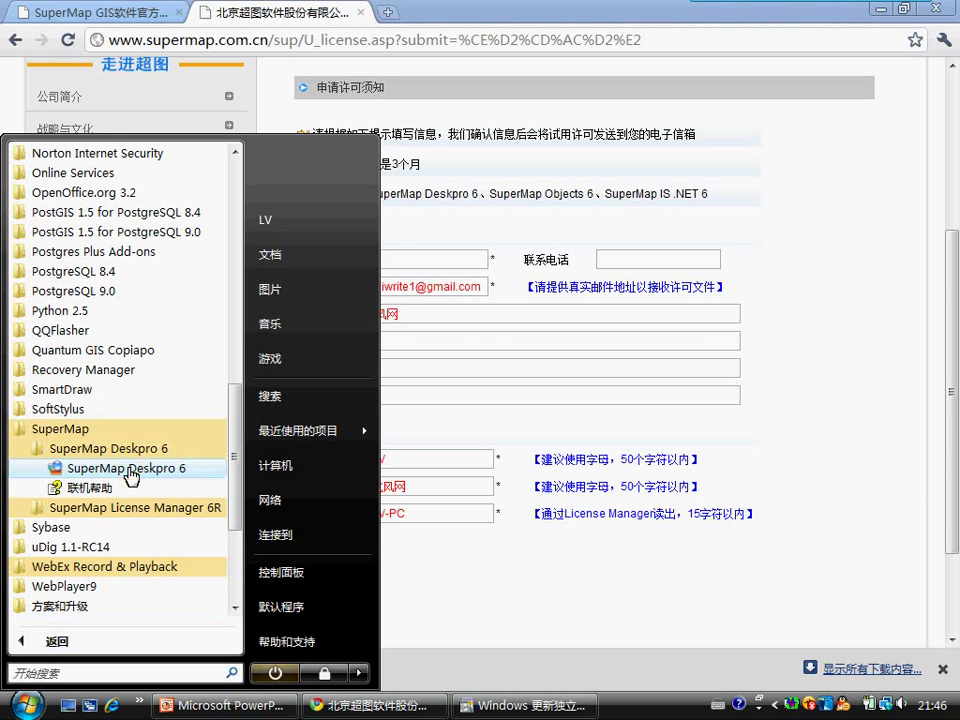
{"action": "right_click", "coordinate": [130, 470]}
{"action": "left_click", "coordinate": [261, 92]}
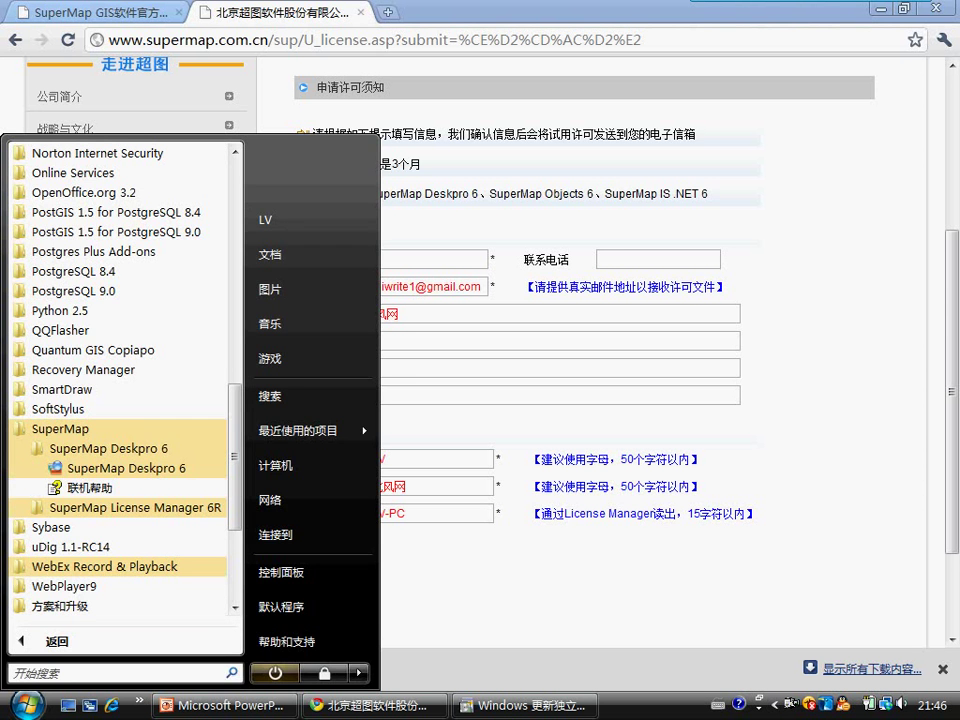
{"action": "left_click", "coordinate": [505, 366]}
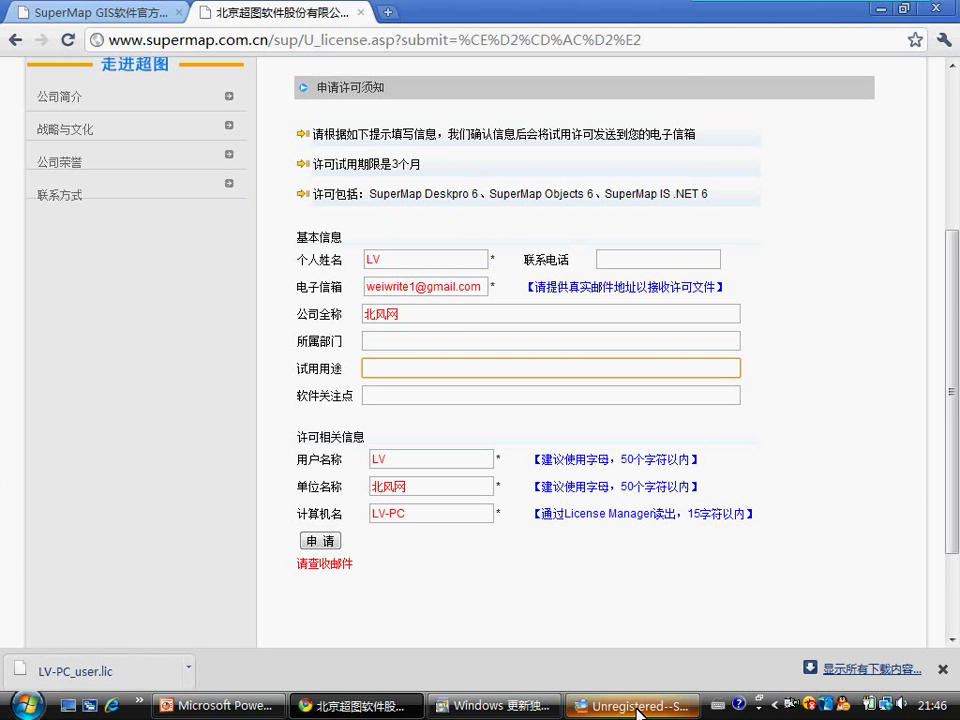
Step: Bring the SuperMap Deskpro window forward and cancel its quick-start workspace wizard
{"action": "left_click", "coordinate": [637, 708]}
{"action": "left_click", "coordinate": [881, 9]}
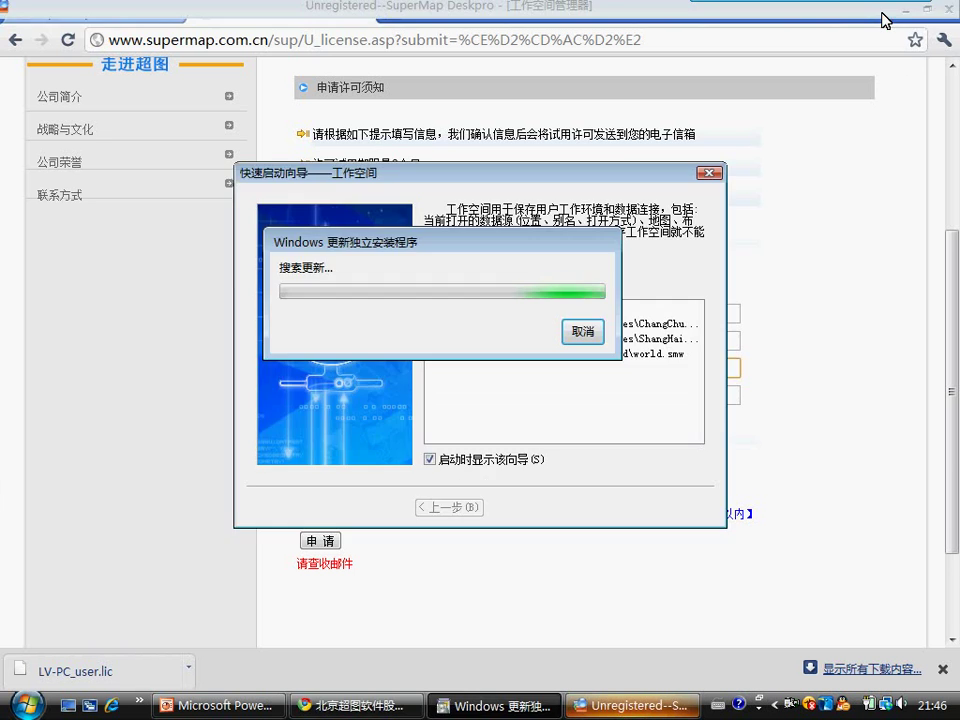
{"action": "left_click", "coordinate": [578, 176]}
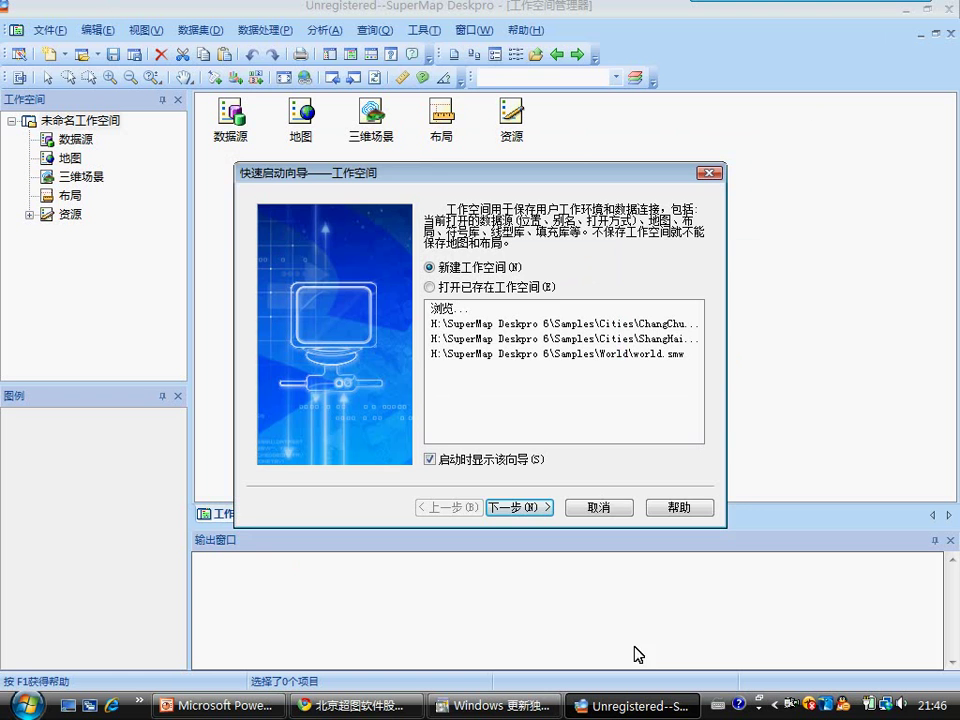
{"action": "left_click", "coordinate": [603, 507]}
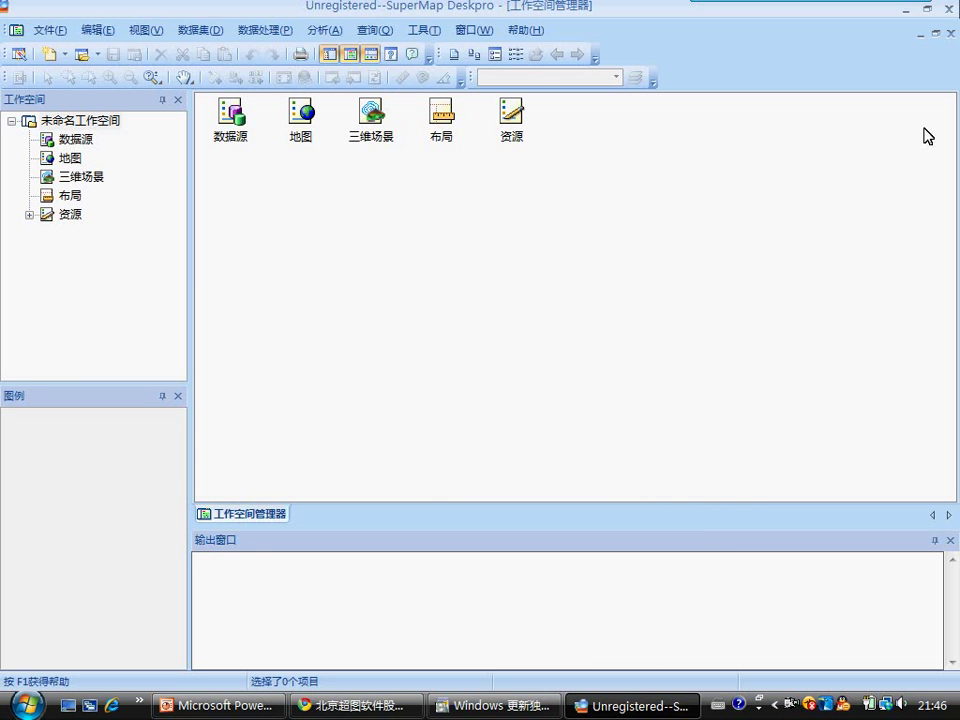
Step: Close the Workspace Manager window and exit SuperMap Deskpro
{"action": "left_click", "coordinate": [947, 10]}
{"action": "left_click", "coordinate": [950, 32]}
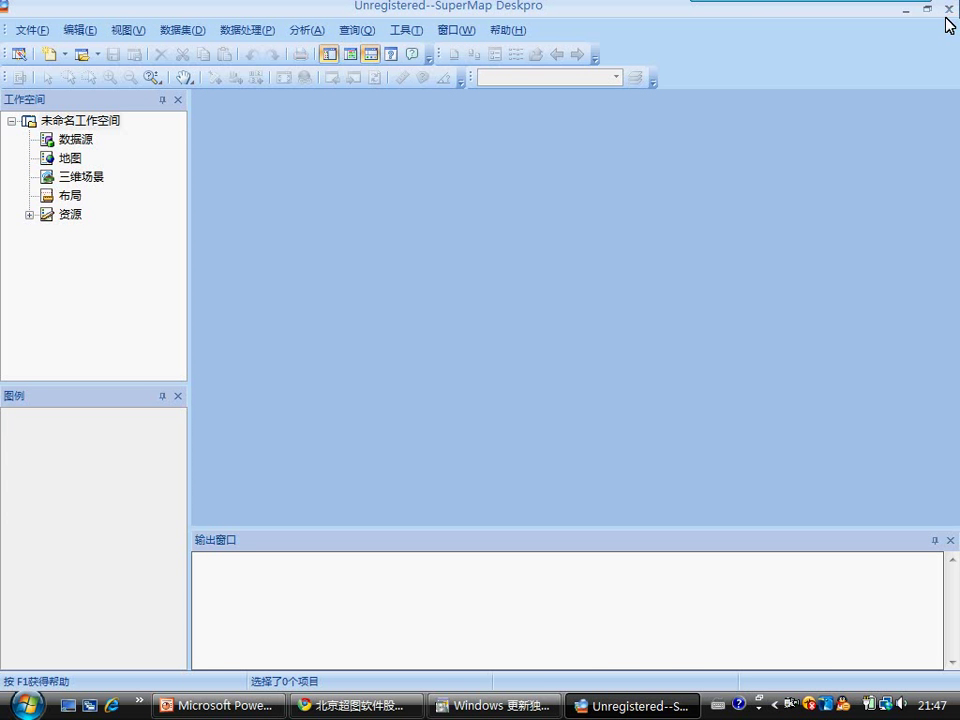
{"action": "left_click", "coordinate": [950, 14]}
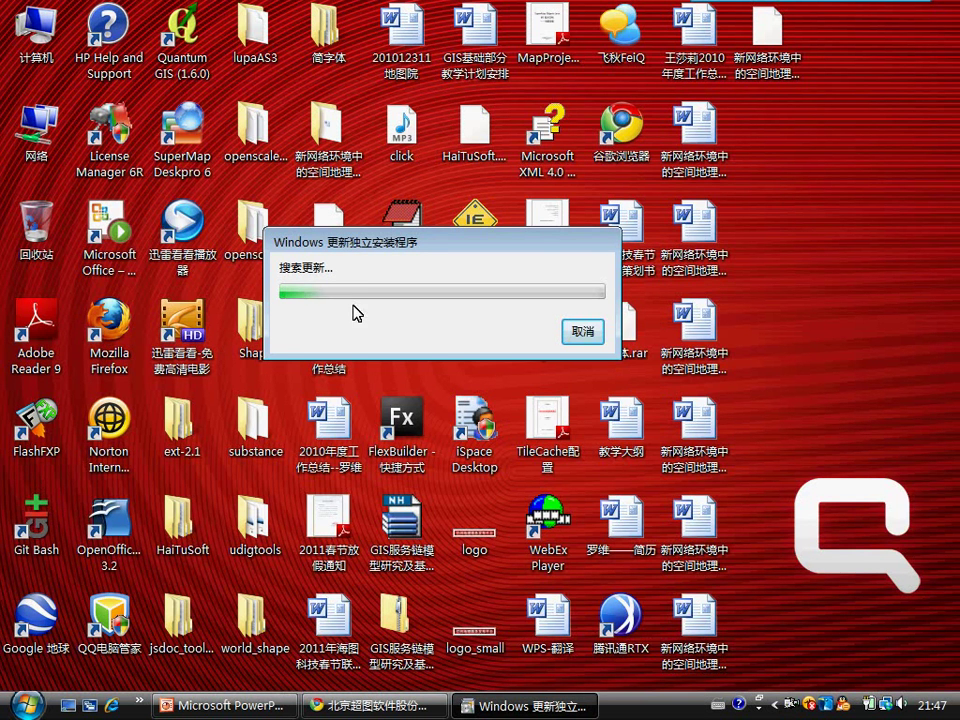
Step: Open drive H: in Computer and enter the SuperMap Deskpro 6 install folder
{"action": "key", "text": "super+e"}
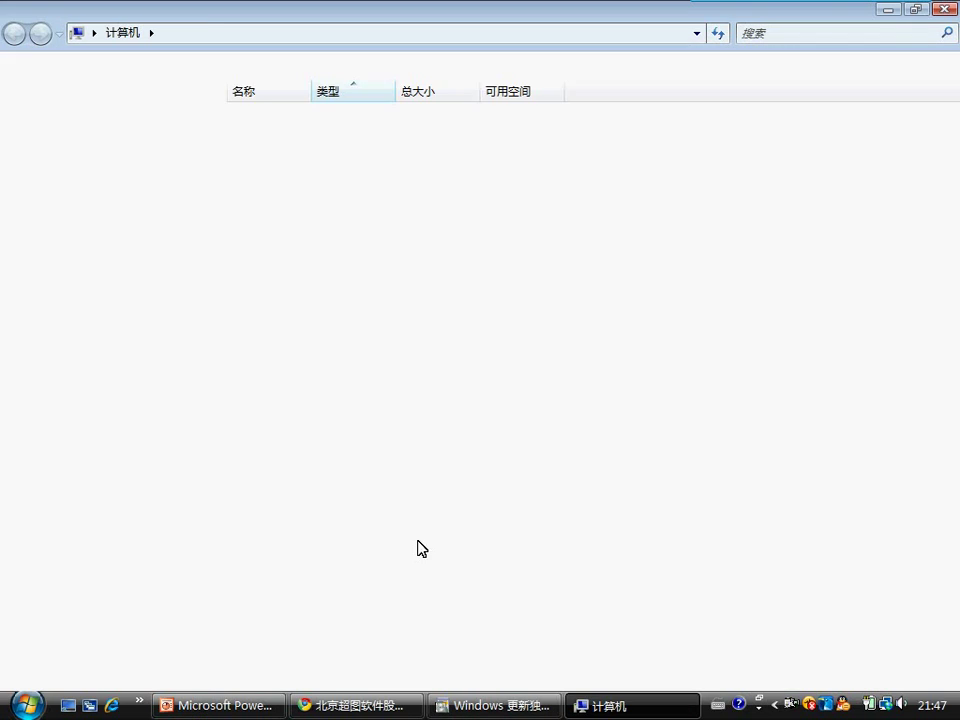
{"action": "double_click", "coordinate": [570, 235]}
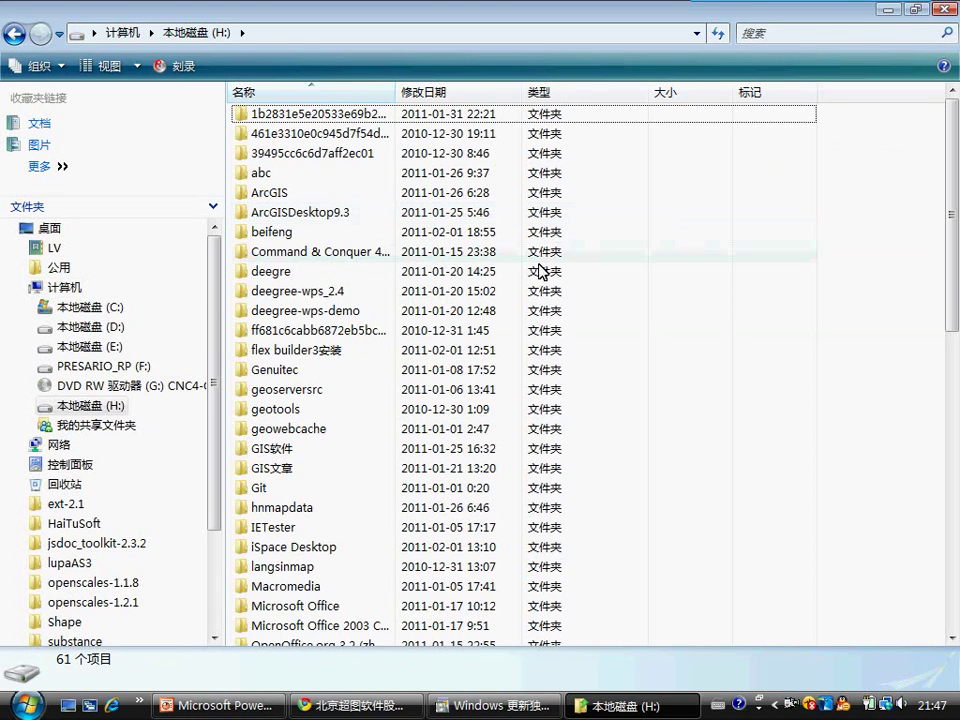
{"action": "scroll", "coordinate": [410, 310], "scroll_direction": "down", "scroll_amount": 10}
{"action": "left_click", "coordinate": [259, 133]}
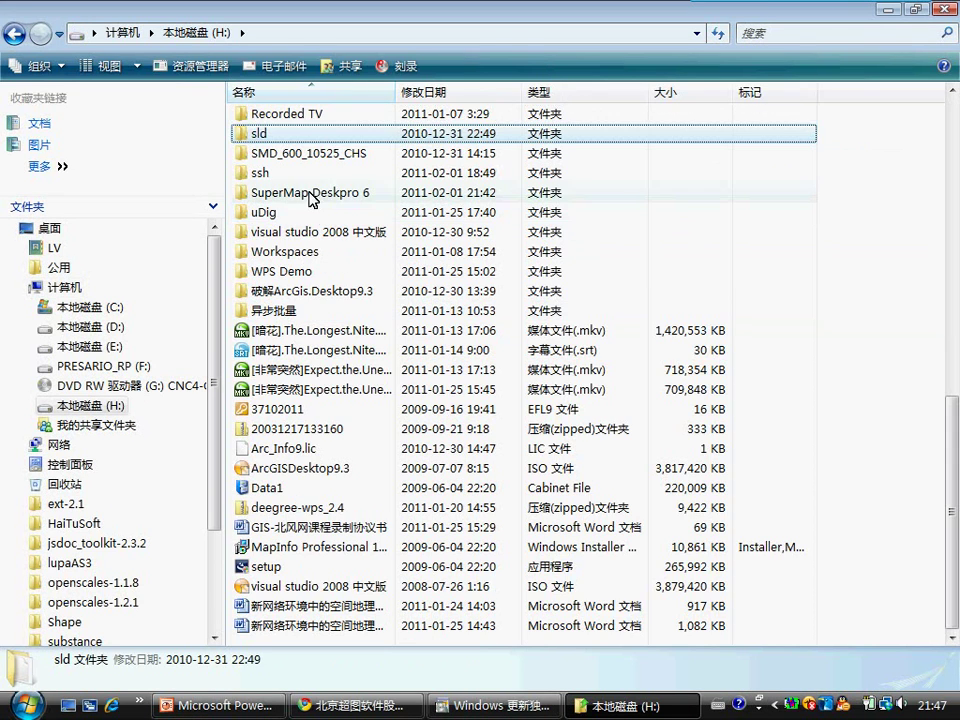
{"action": "left_click", "coordinate": [270, 192]}
{"action": "key", "text": "F2"}
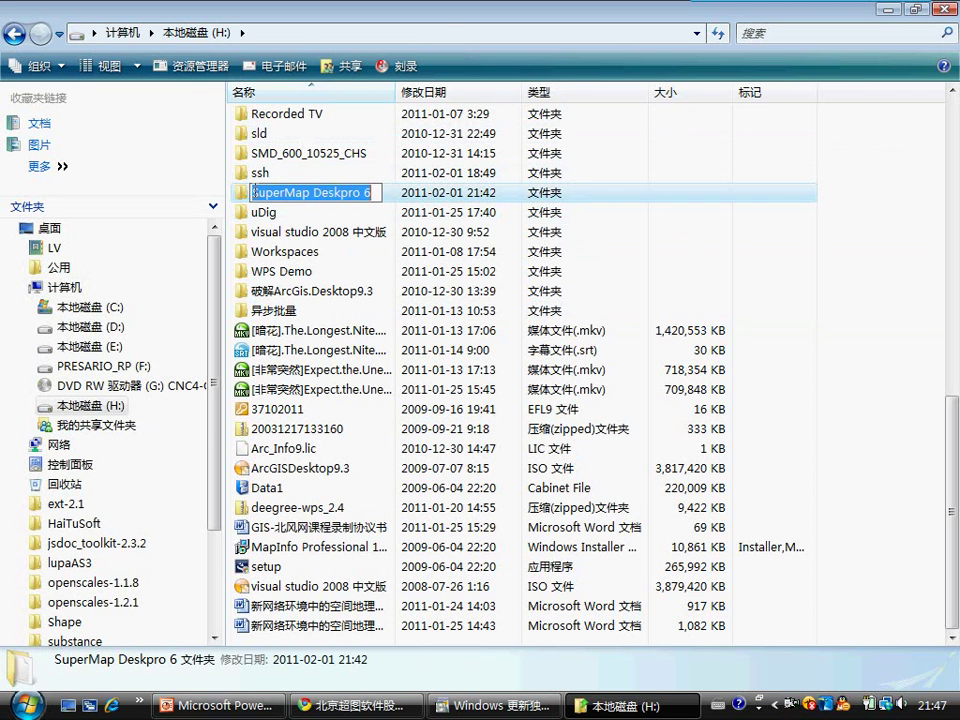
{"action": "left_click", "coordinate": [242, 191]}
{"action": "double_click", "coordinate": [285, 192]}
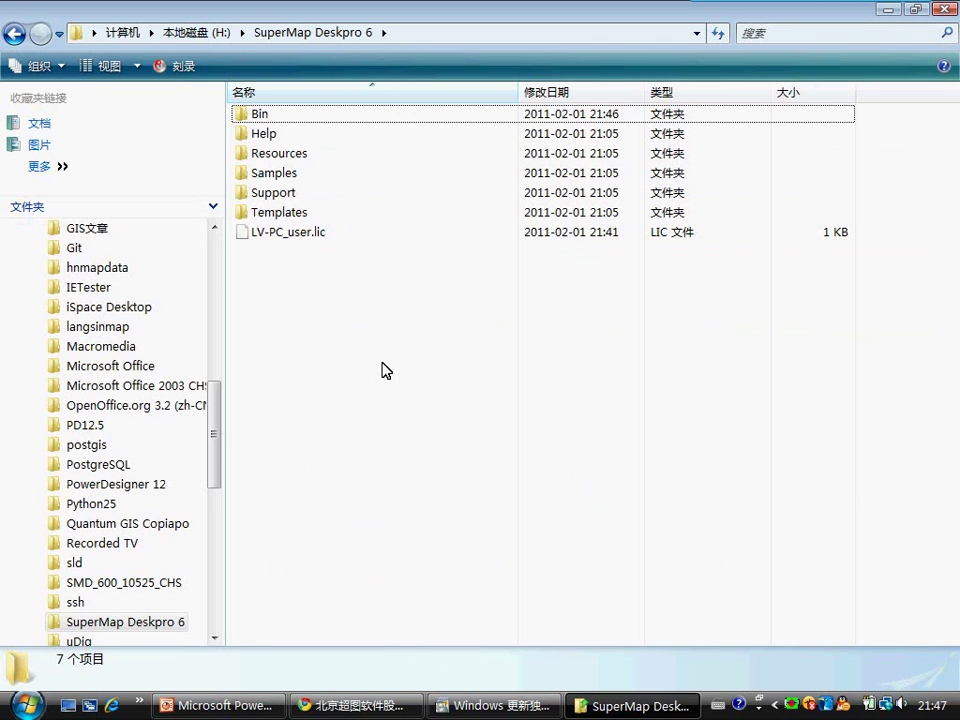
Step: Open the Bin folder and look through its contents
{"action": "double_click", "coordinate": [265, 119]}
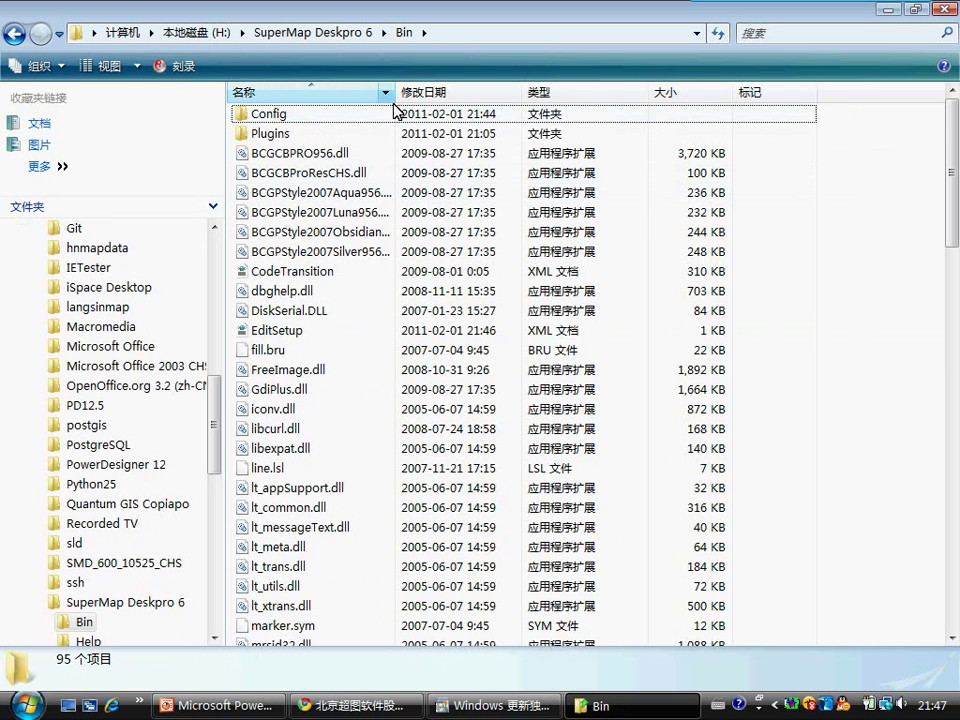
{"action": "left_click_drag", "start_coordinate": [393, 92], "coordinate": [508, 92]}
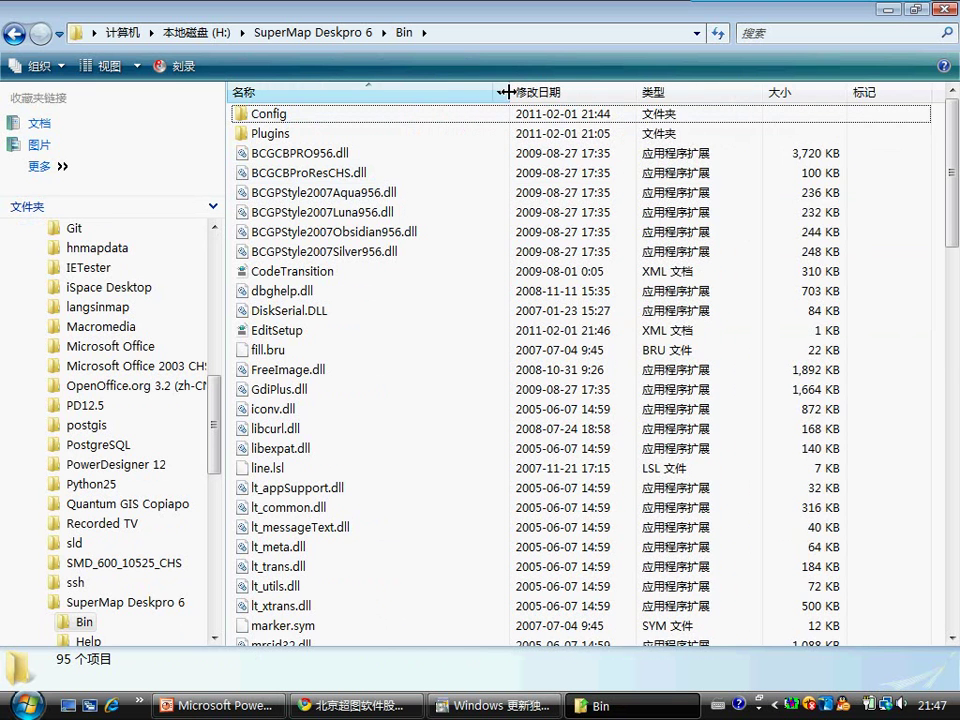
{"action": "scroll", "coordinate": [315, 248], "scroll_direction": "down", "scroll_amount": 7}
{"action": "scroll", "coordinate": [315, 250], "scroll_direction": "down", "scroll_amount": 16}
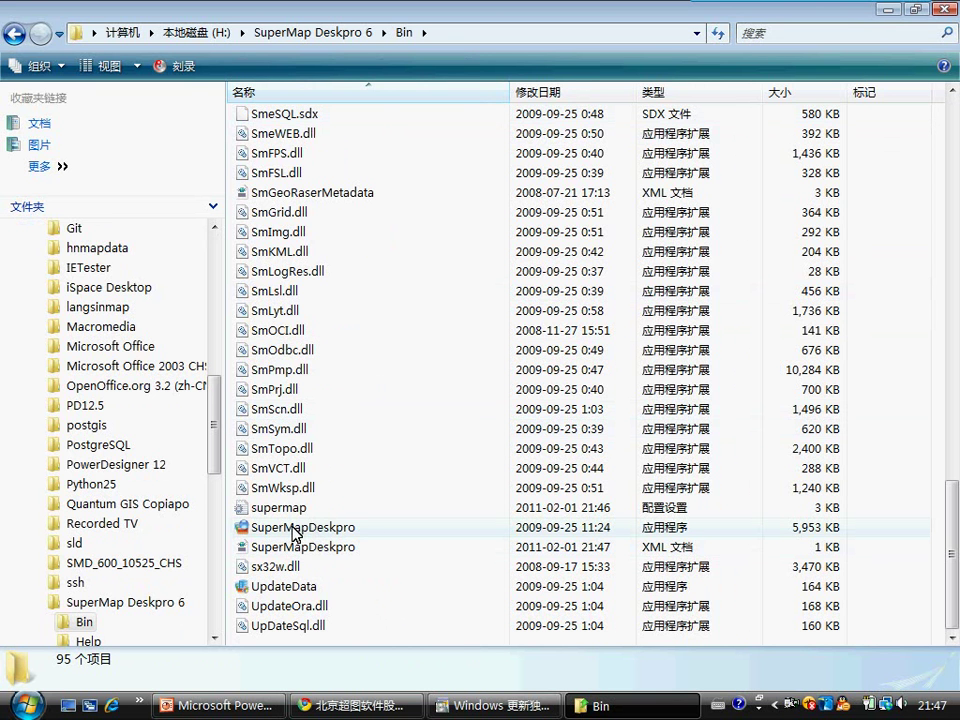
{"action": "scroll", "coordinate": [360, 470], "scroll_direction": "up", "scroll_amount": 8}
{"action": "scroll", "coordinate": [362, 456], "scroll_direction": "up", "scroll_amount": 15}
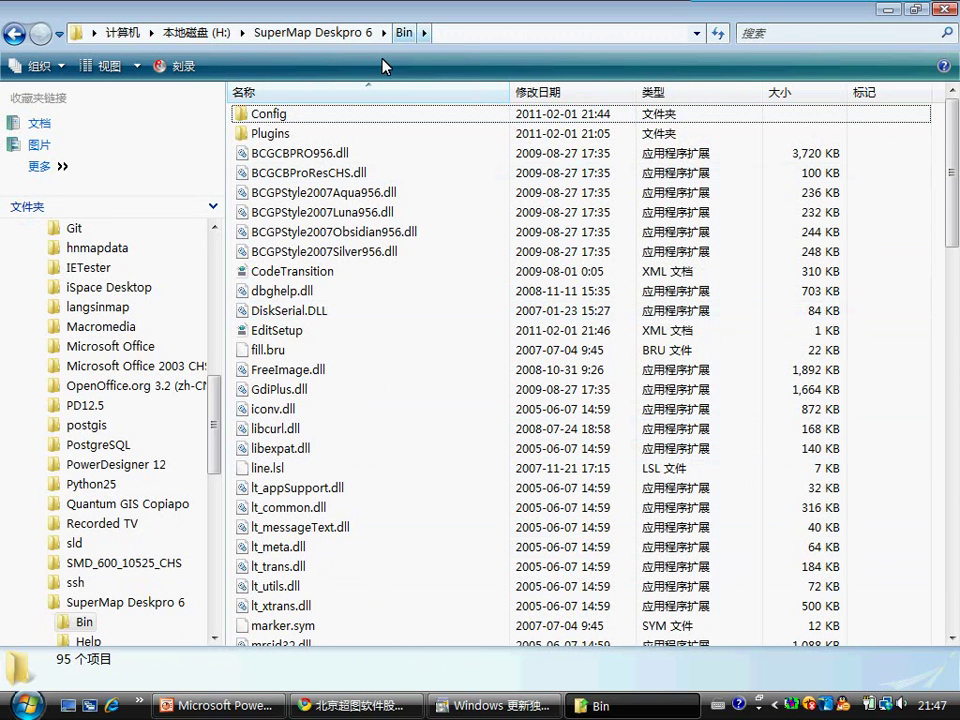
Step: Browse Bin's Config, Color Scheme and Plugins subfolders, then return to SuperMap Deskpro 6
{"action": "double_click", "coordinate": [263, 116]}
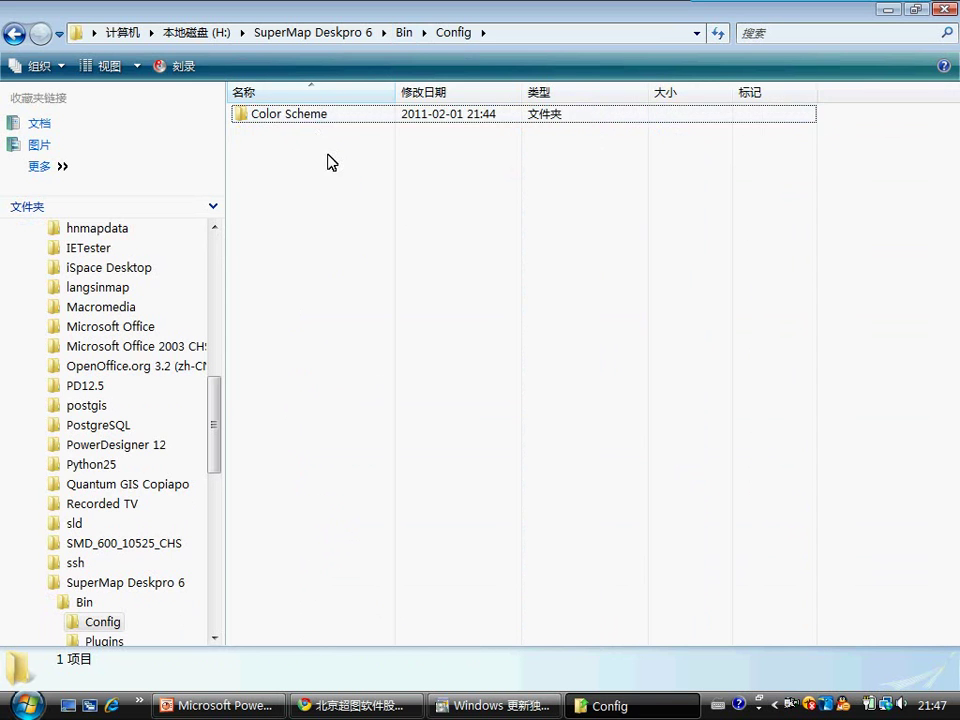
{"action": "double_click", "coordinate": [306, 120]}
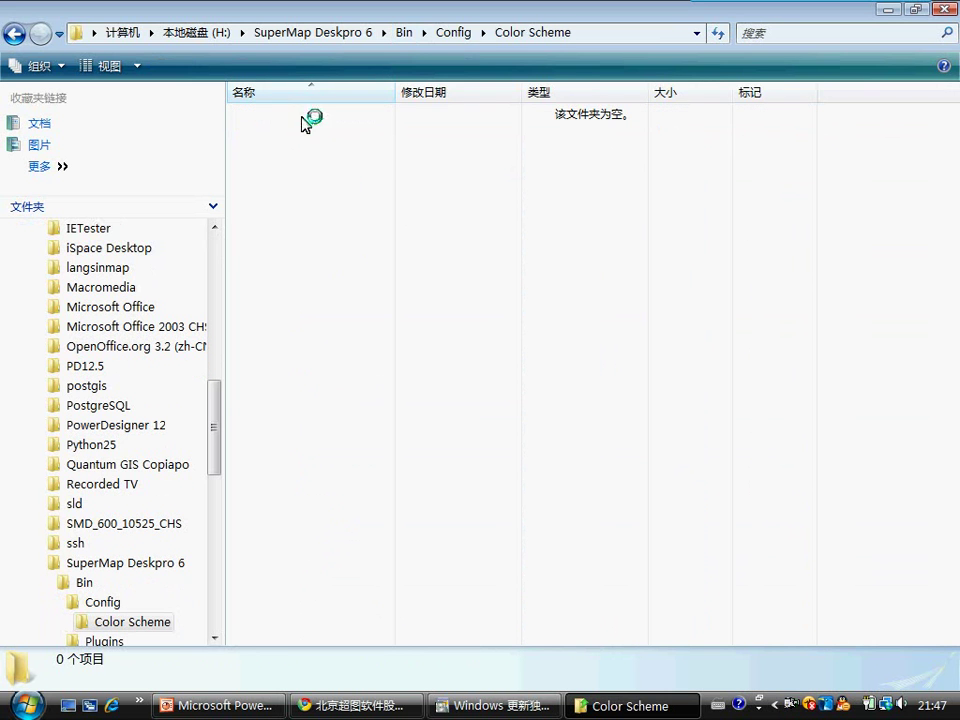
{"action": "left_click", "coordinate": [452, 32]}
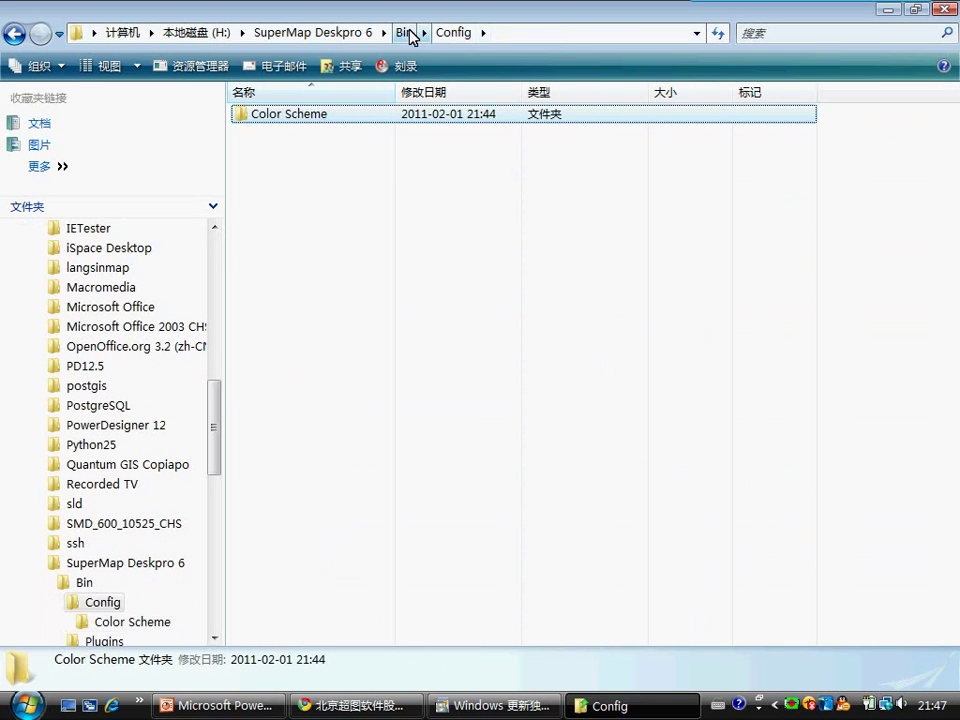
{"action": "left_click", "coordinate": [408, 32]}
{"action": "left_click", "coordinate": [262, 134]}
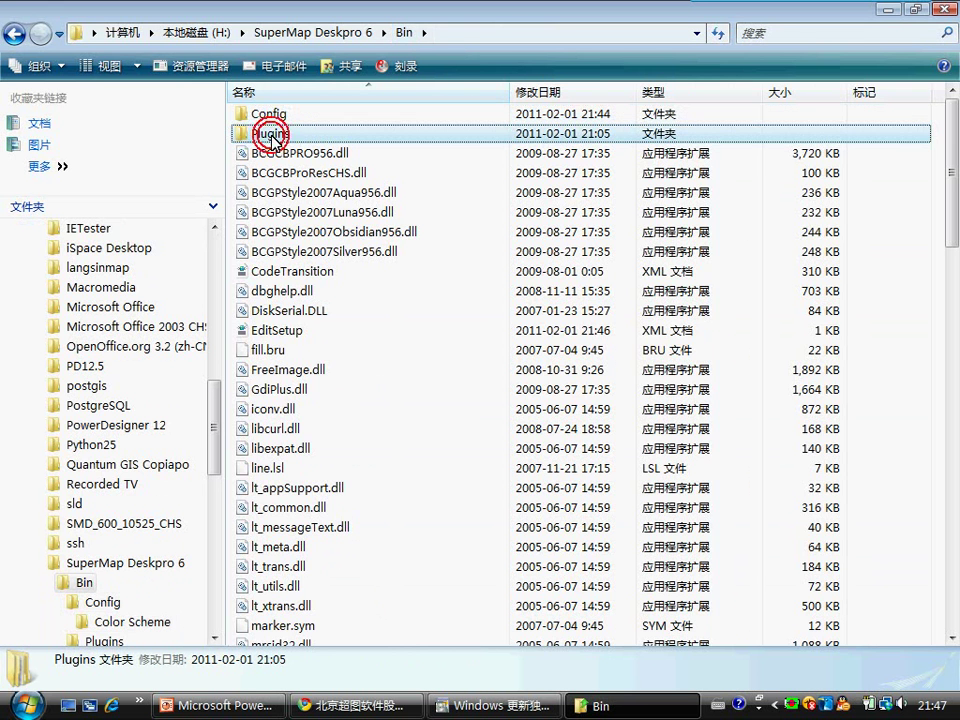
{"action": "left_click", "coordinate": [250, 135]}
{"action": "double_click", "coordinate": [242, 132]}
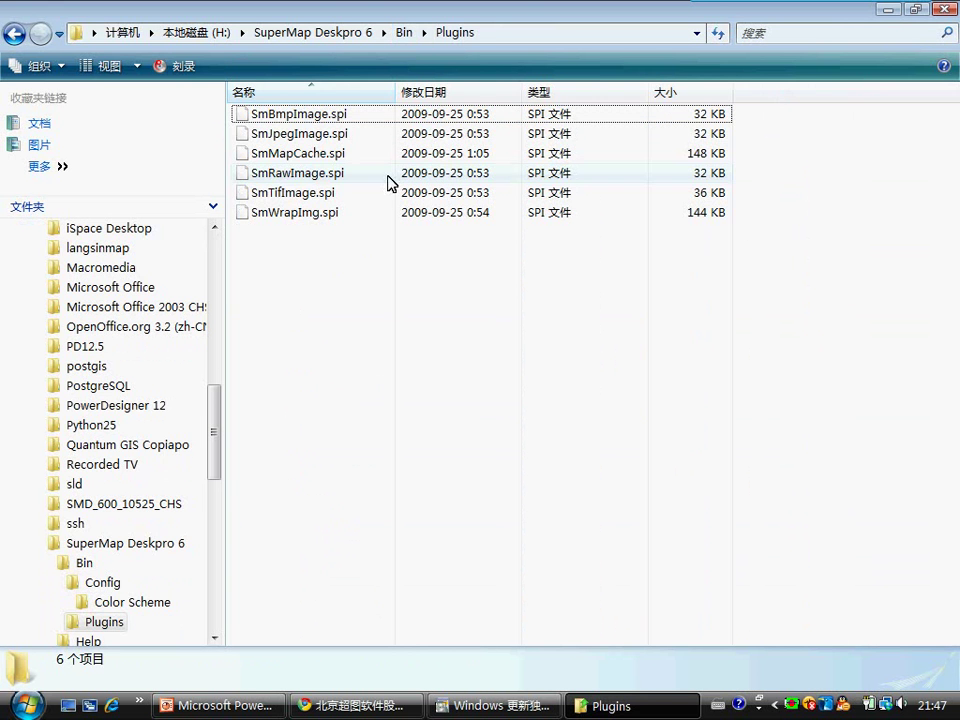
{"action": "left_click", "coordinate": [409, 33]}
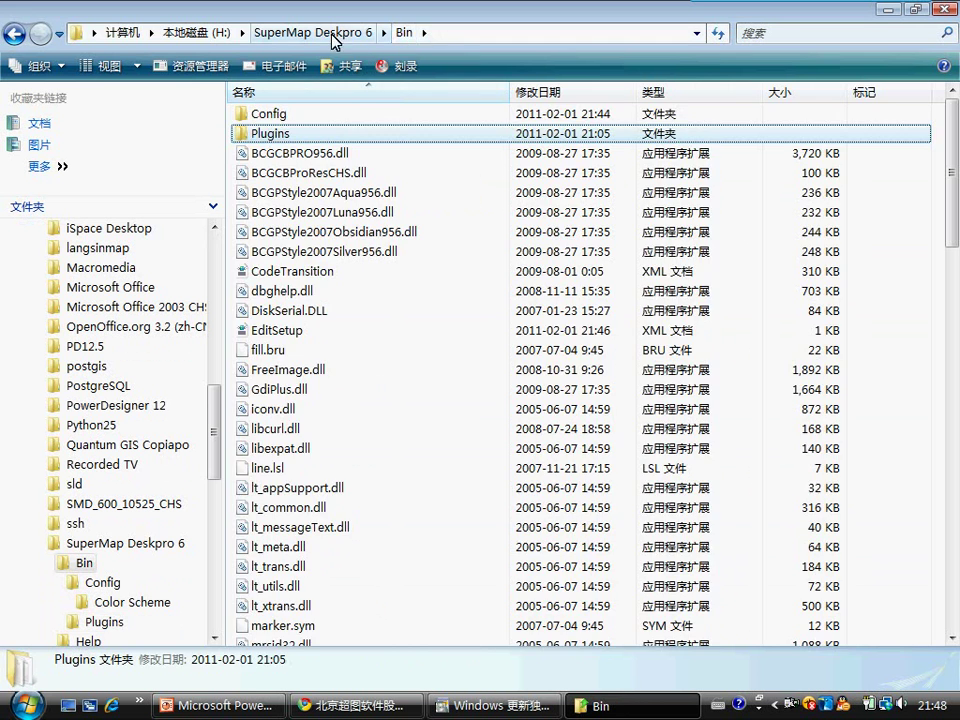
{"action": "left_click", "coordinate": [318, 30]}
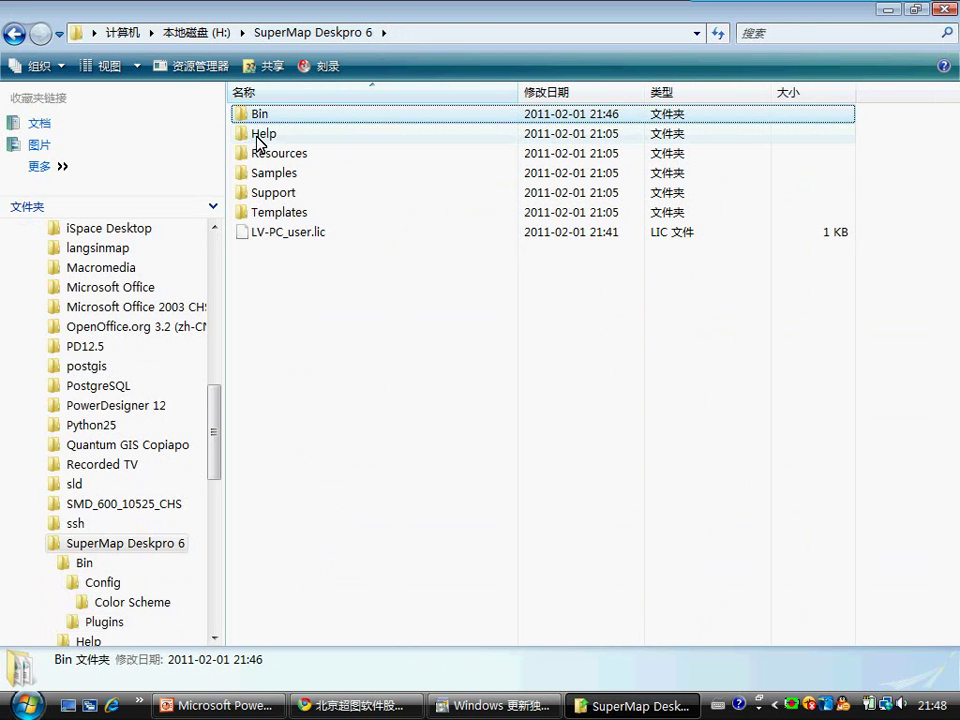
Step: Open the Help folder and view the Main online help full screen, then close it
{"action": "double_click", "coordinate": [257, 137]}
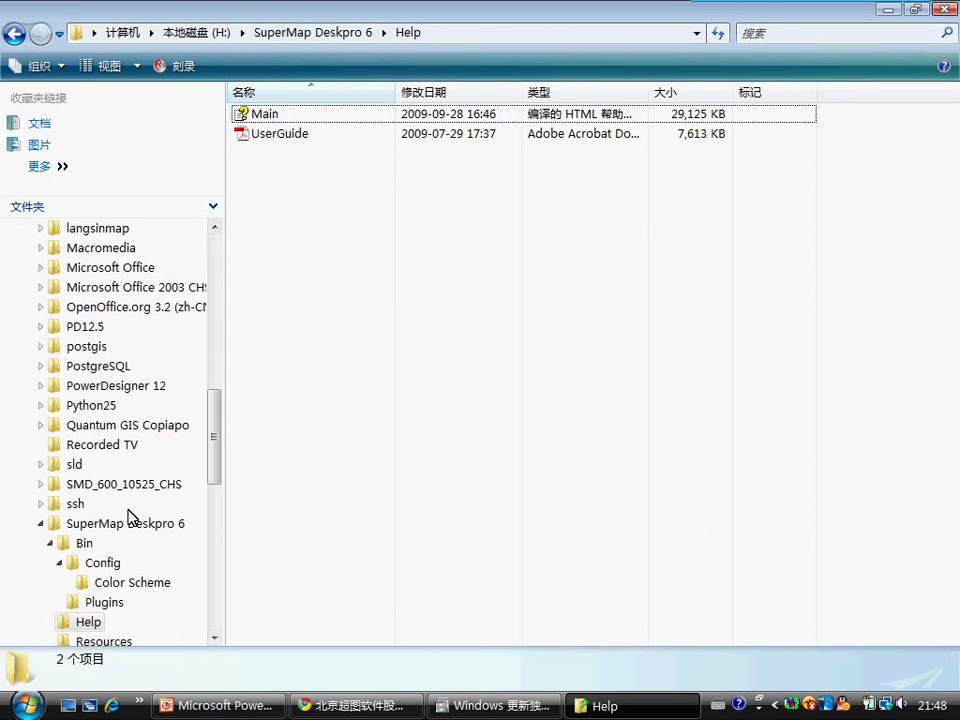
{"action": "left_click", "coordinate": [258, 122]}
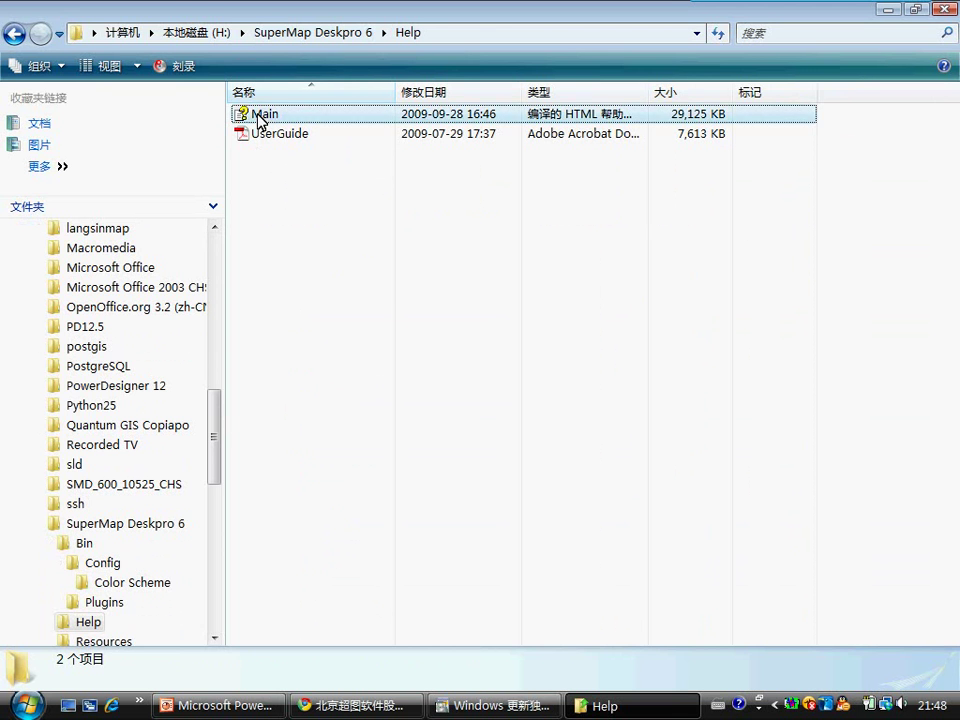
{"action": "double_click", "coordinate": [259, 117]}
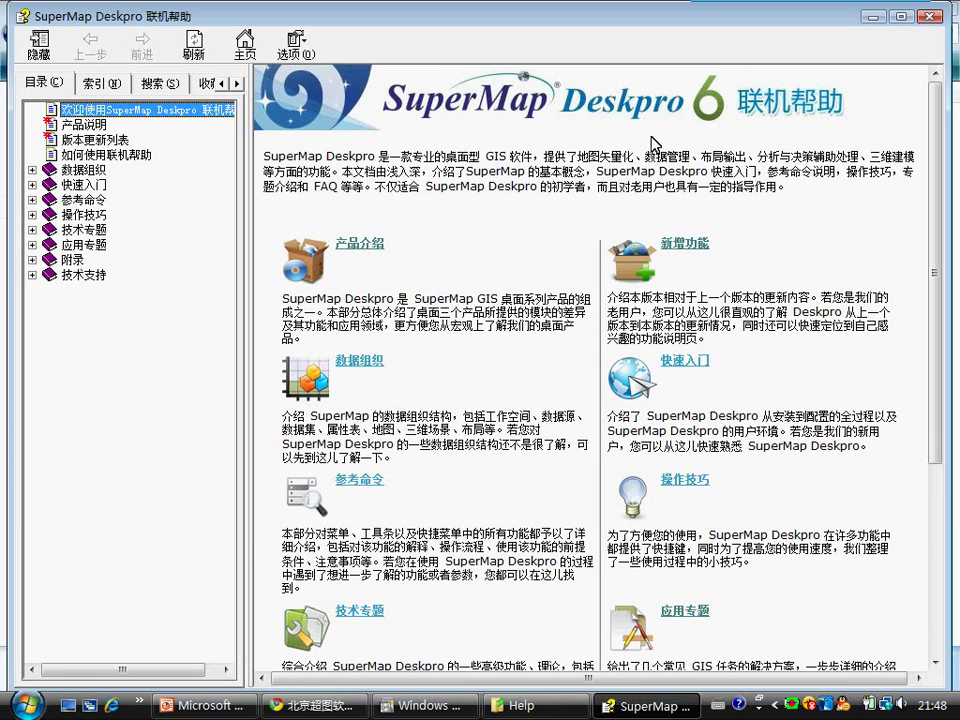
{"action": "left_click", "coordinate": [901, 16]}
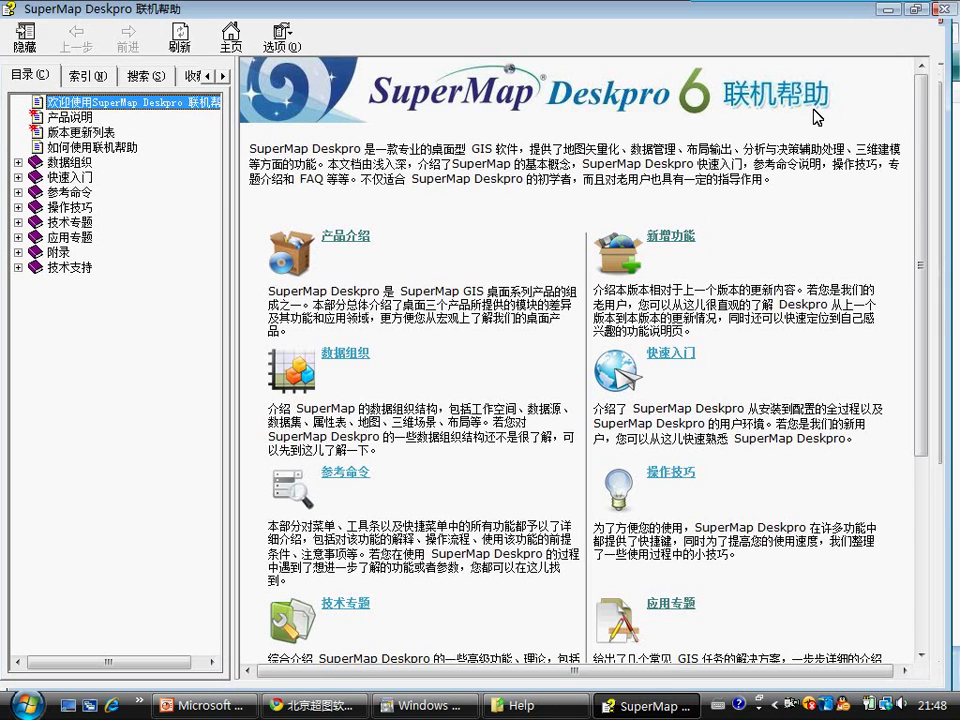
{"action": "left_click", "coordinate": [941, 10]}
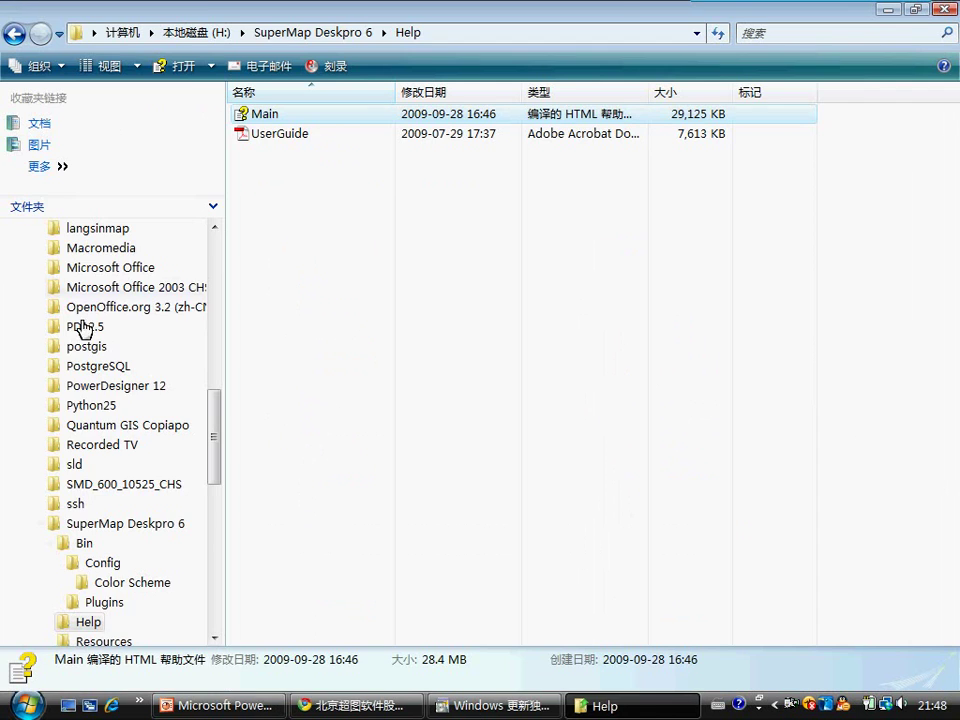
{"action": "left_click", "coordinate": [27, 704]}
Step: Launch 联机帮助 from All Programs > SuperMap > SuperMap Deskpro 6
{"action": "left_click", "coordinate": [70, 641]}
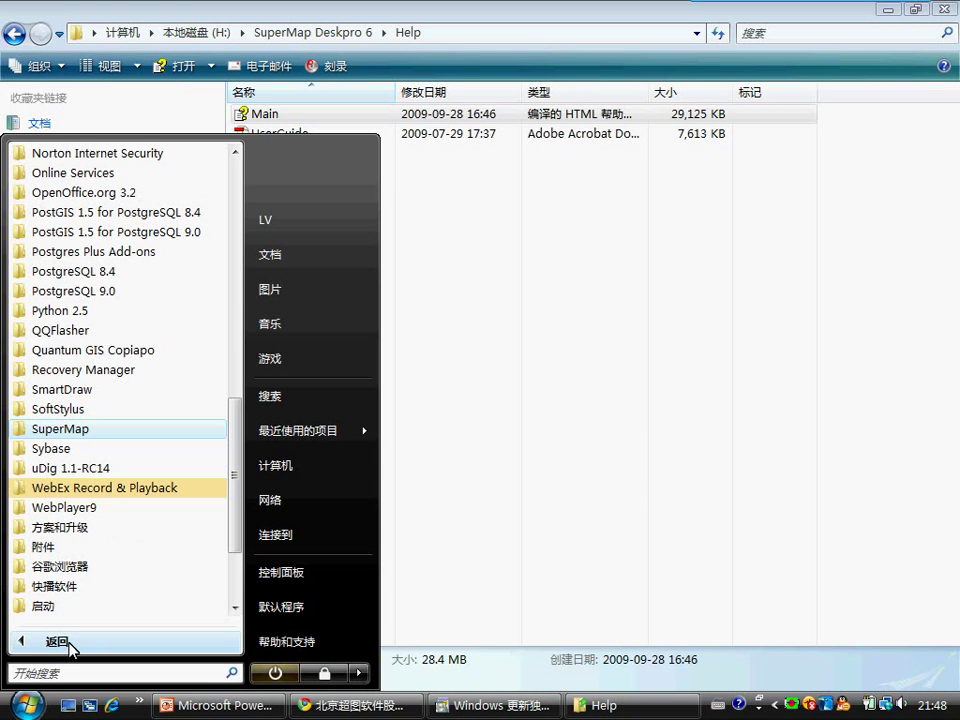
{"action": "scroll", "coordinate": [84, 427], "scroll_direction": "down", "scroll_amount": 3}
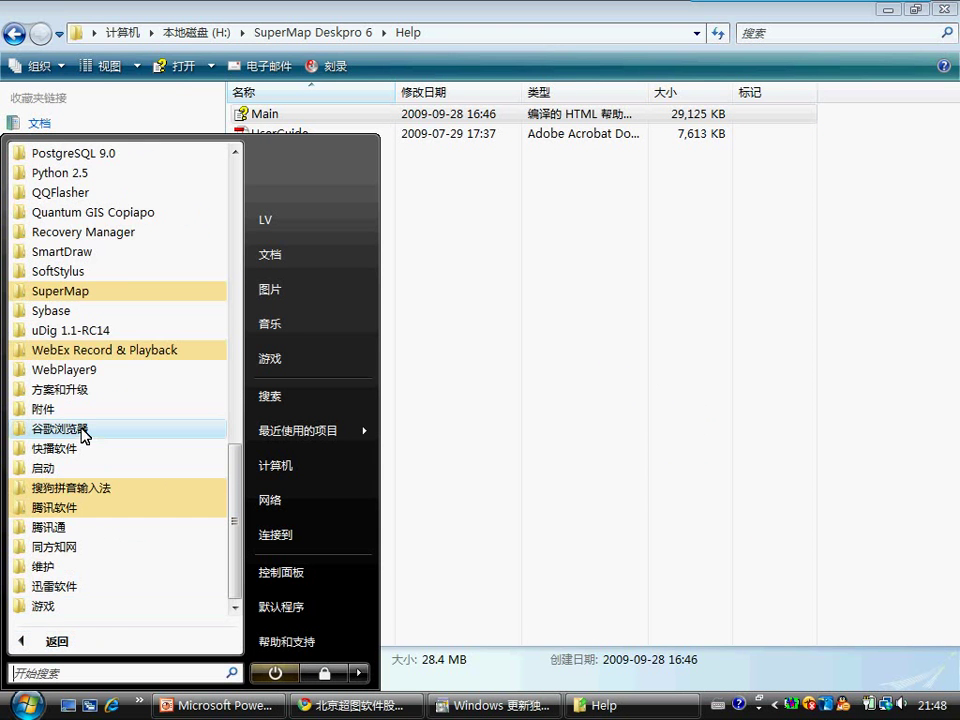
{"action": "left_click", "coordinate": [86, 292]}
{"action": "left_click", "coordinate": [111, 314]}
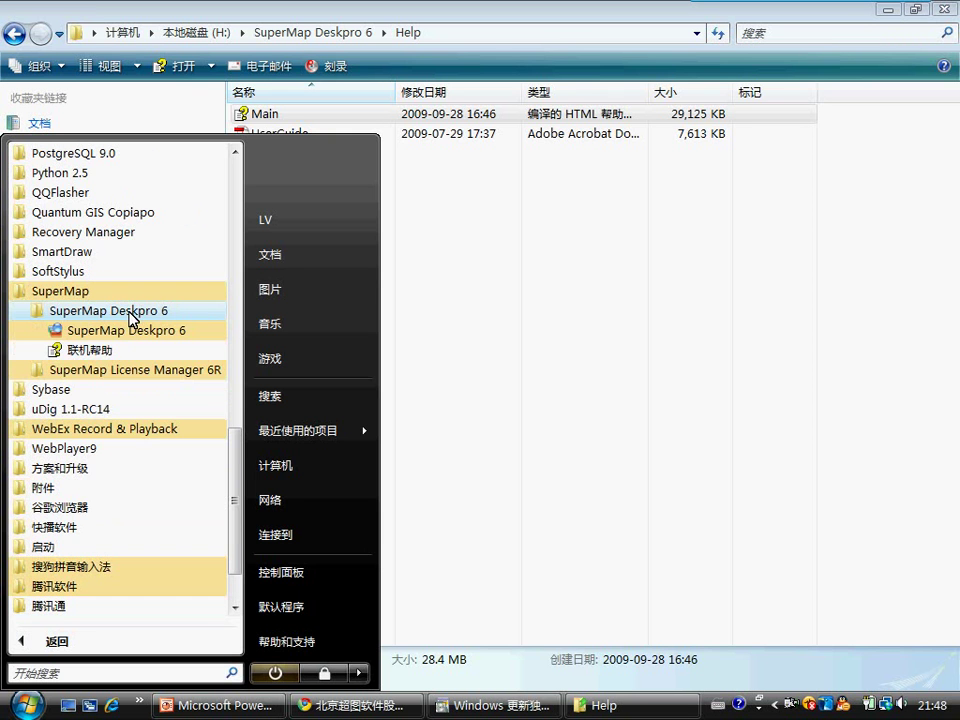
{"action": "left_click", "coordinate": [86, 355]}
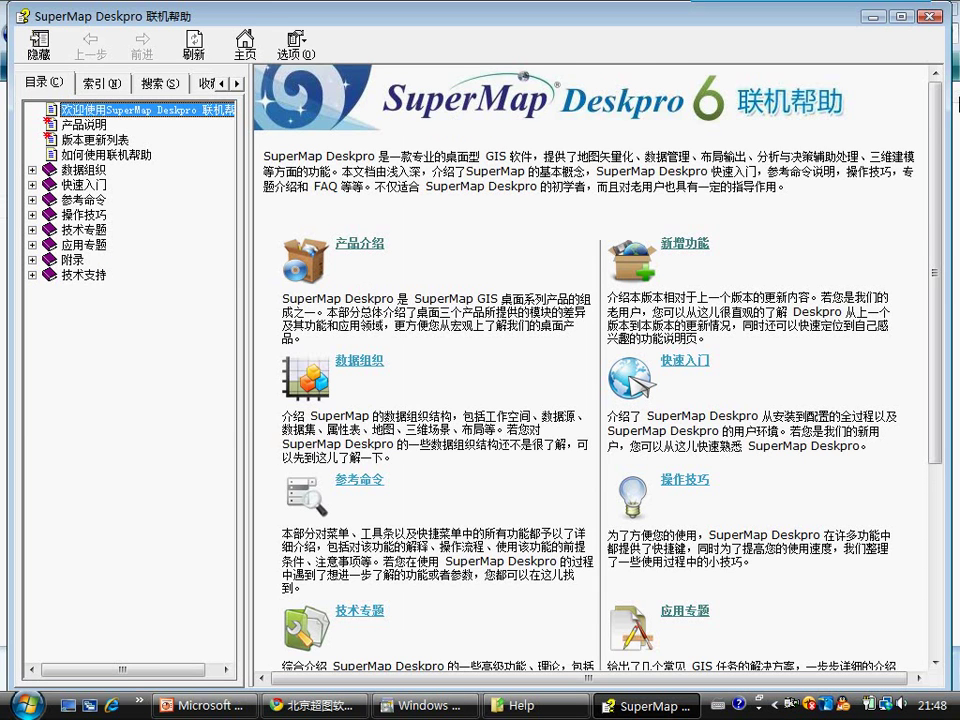
Step: Close the online help and open the Resources folder to see its symbol files
{"action": "left_click", "coordinate": [932, 16]}
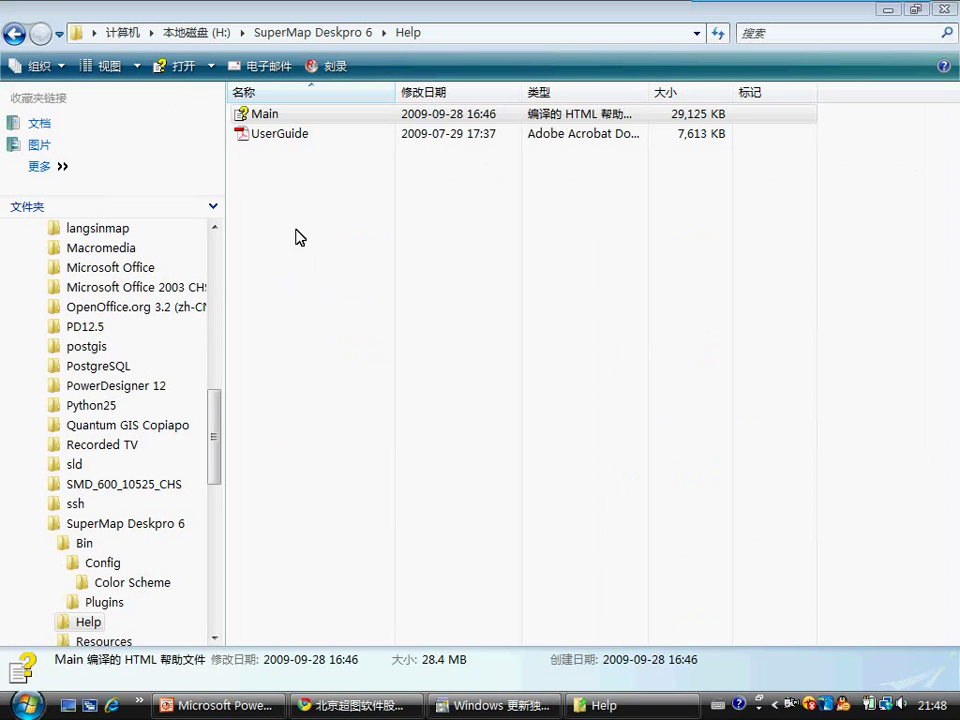
{"action": "left_click", "coordinate": [304, 30]}
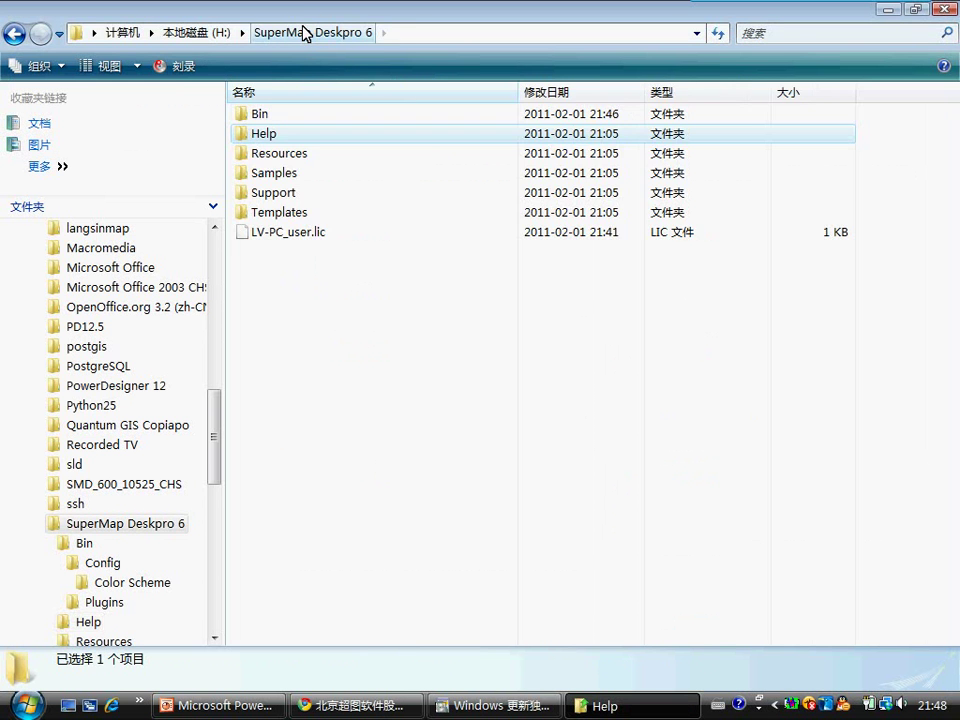
{"action": "left_click", "coordinate": [272, 157]}
{"action": "left_click", "coordinate": [274, 156]}
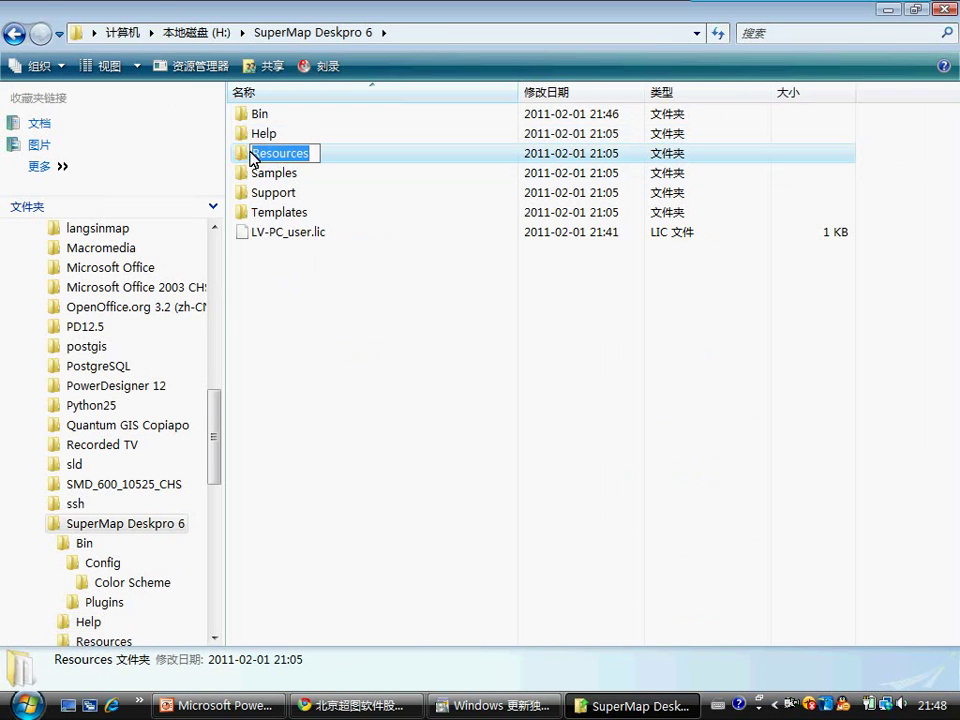
{"action": "left_click", "coordinate": [252, 159]}
{"action": "double_click", "coordinate": [241, 157]}
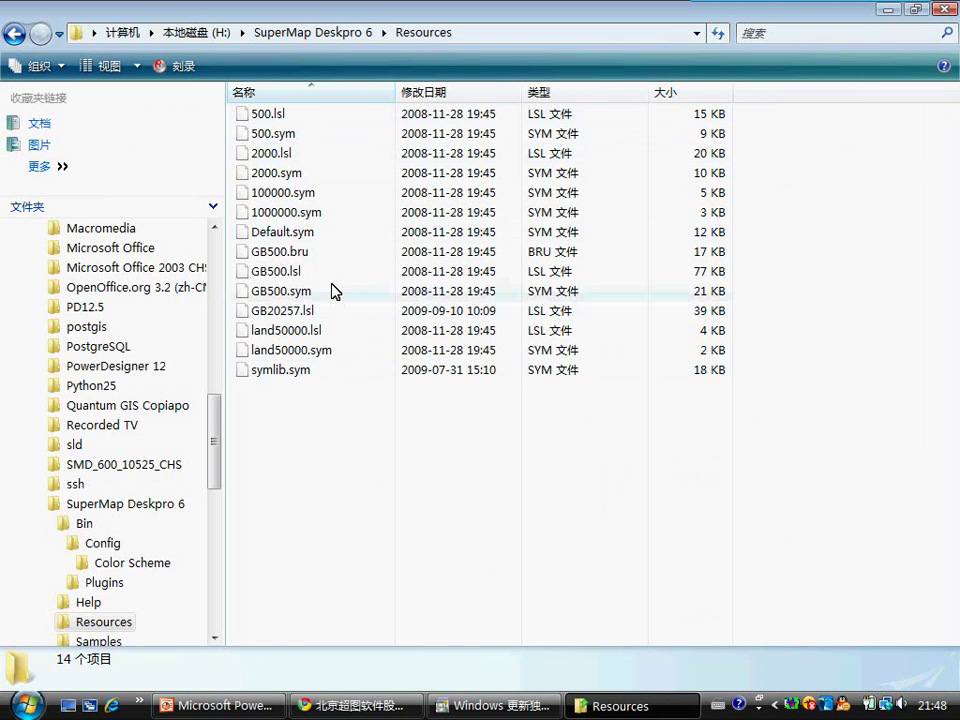
Step: Go to Samples\Cities to show the ChangChun and ShangHai sample files
{"action": "left_click", "coordinate": [352, 34]}
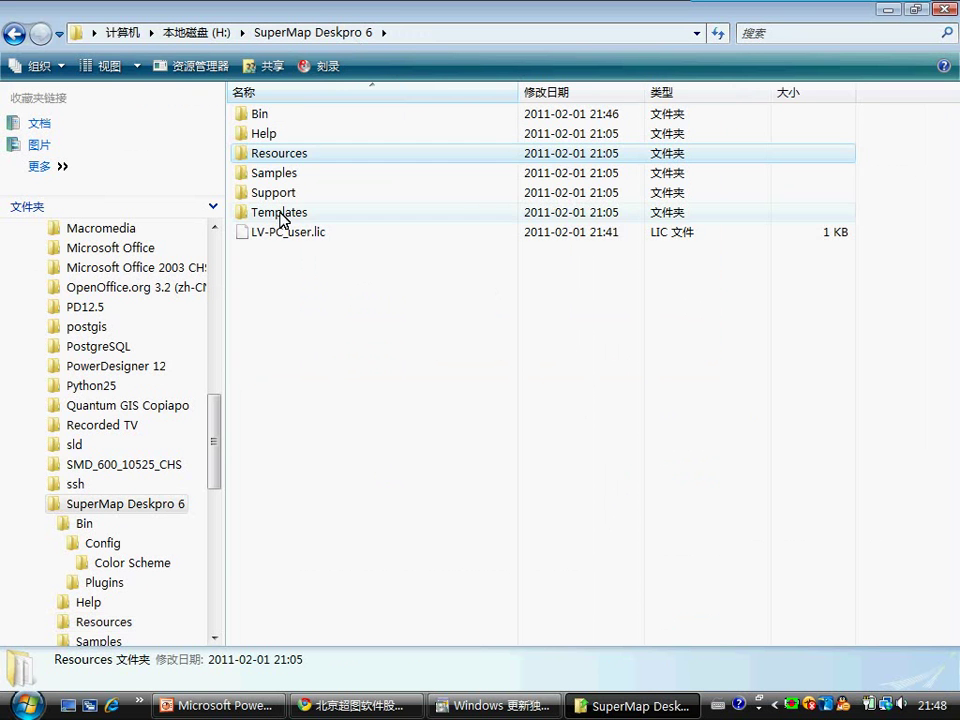
{"action": "left_click", "coordinate": [251, 175]}
{"action": "left_click", "coordinate": [252, 175]}
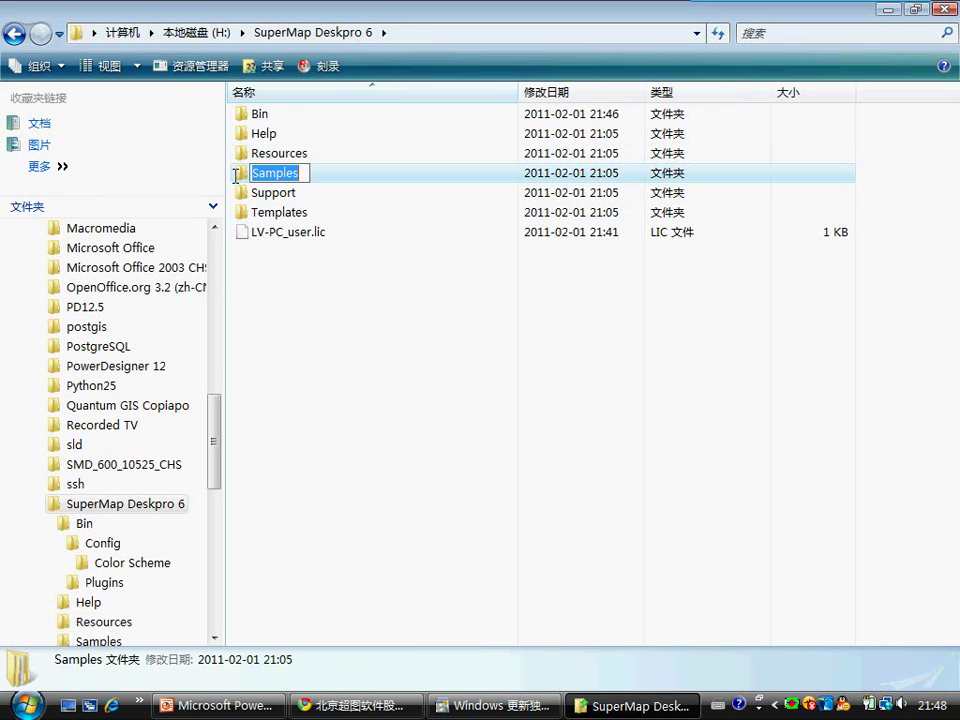
{"action": "left_click", "coordinate": [236, 175]}
{"action": "double_click", "coordinate": [238, 177]}
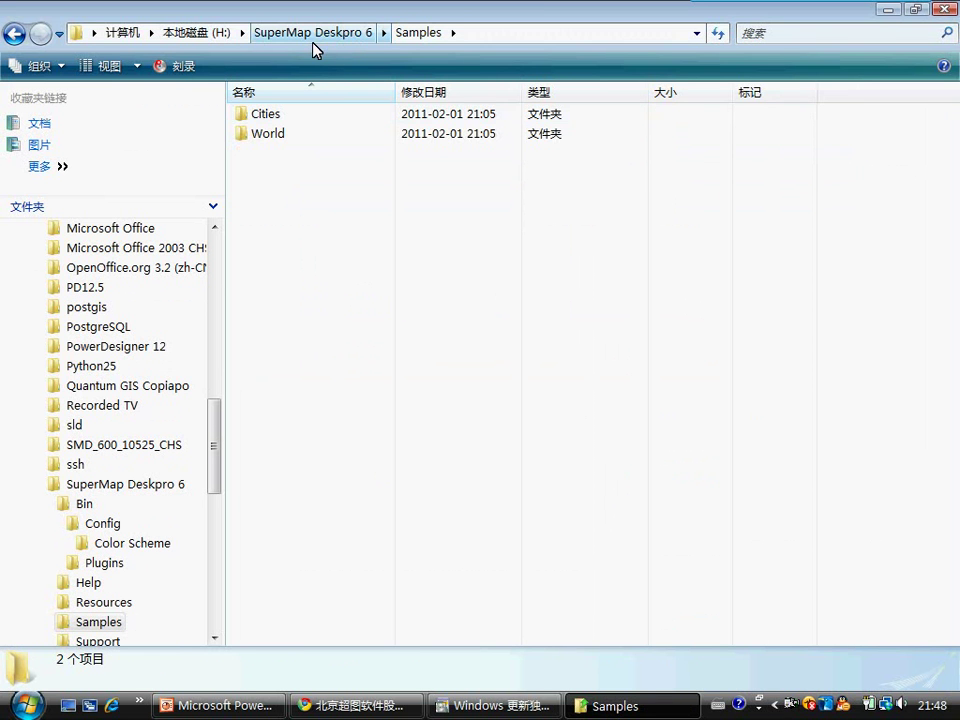
{"action": "double_click", "coordinate": [272, 116]}
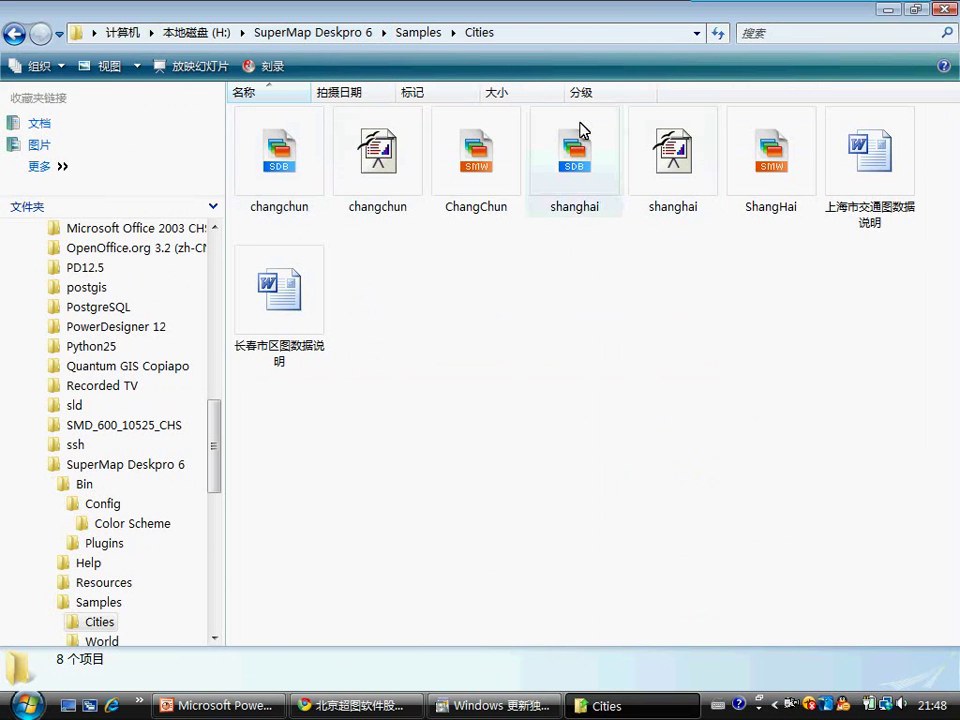
Step: Open the Samples\World folder, then return to SuperMap Deskpro 6
{"action": "left_click", "coordinate": [420, 28]}
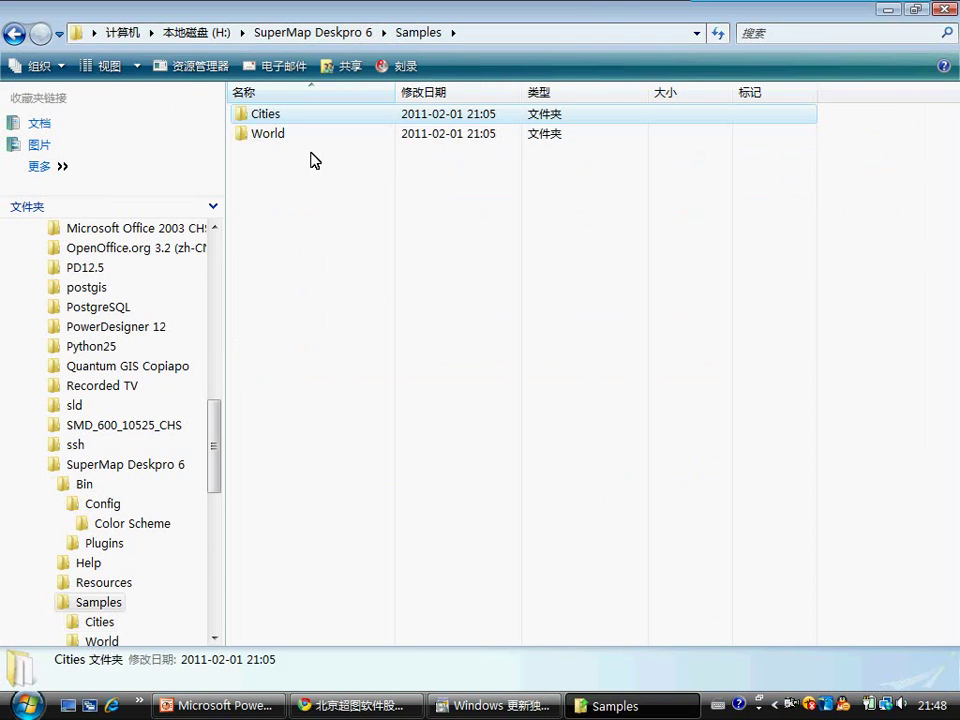
{"action": "left_click", "coordinate": [272, 137]}
{"action": "left_click", "coordinate": [262, 136]}
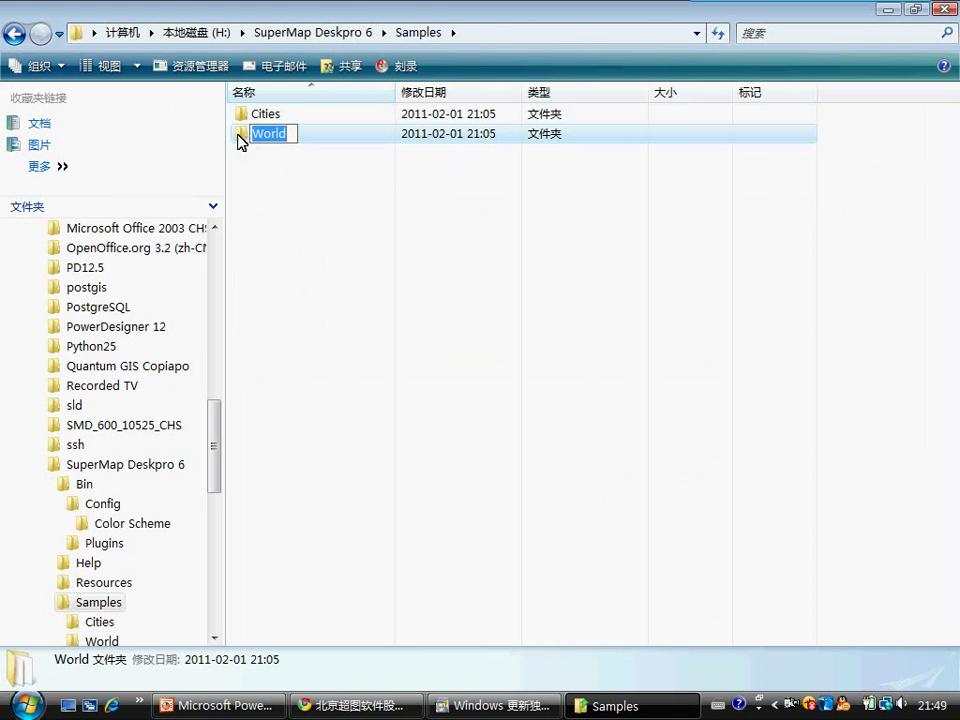
{"action": "double_click", "coordinate": [240, 135]}
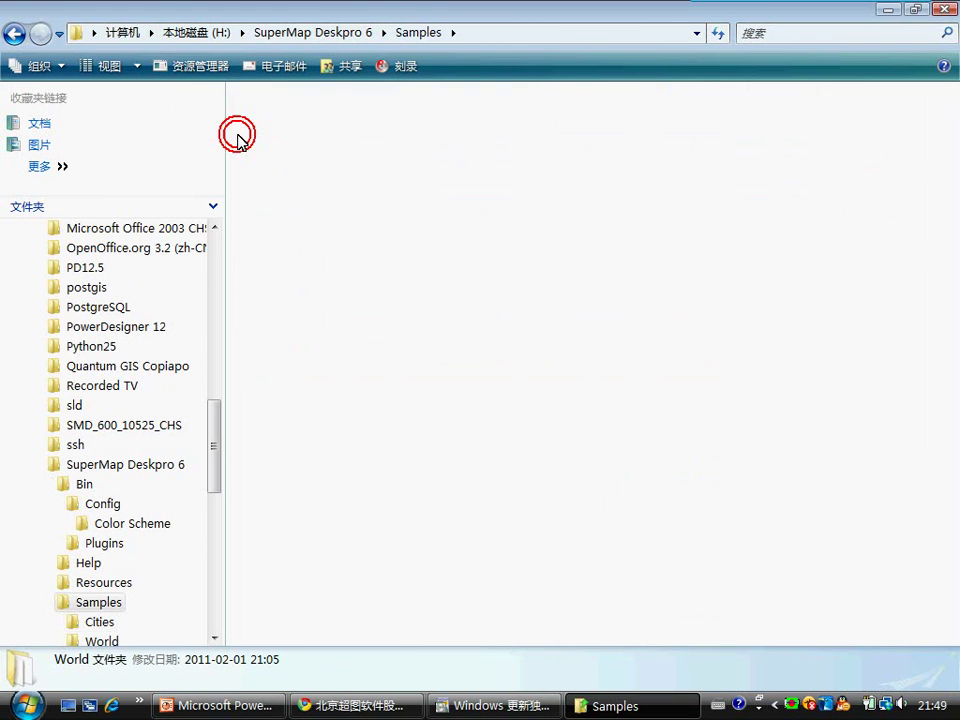
{"action": "left_click", "coordinate": [420, 32]}
{"action": "left_click", "coordinate": [350, 33]}
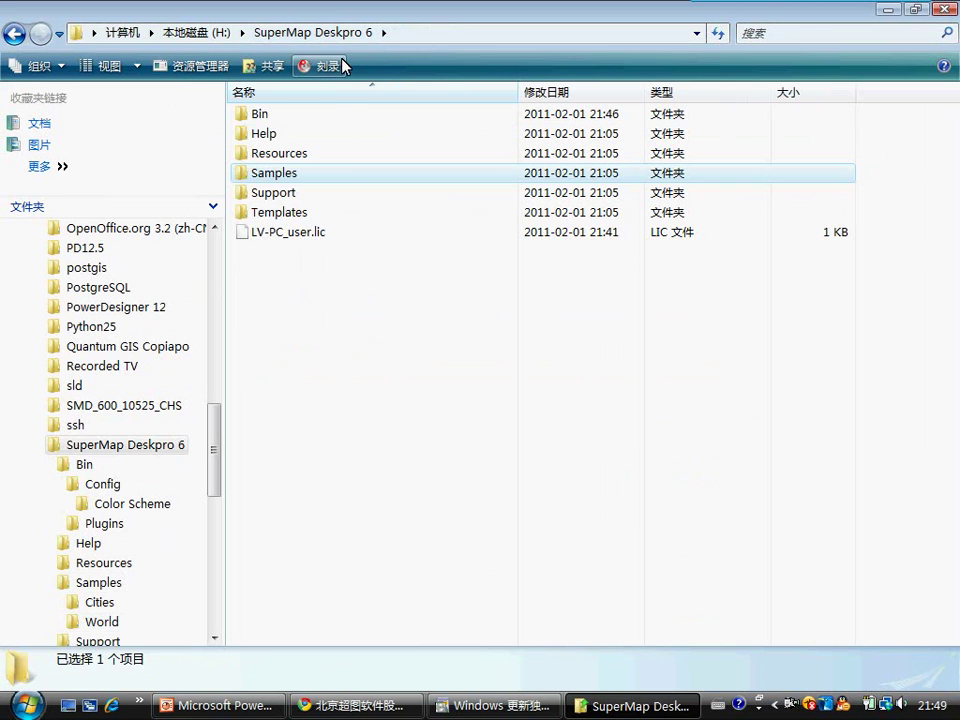
Step: Review Support with a widened Name column, then the Templates folder's three .slt files
{"action": "left_click", "coordinate": [274, 200]}
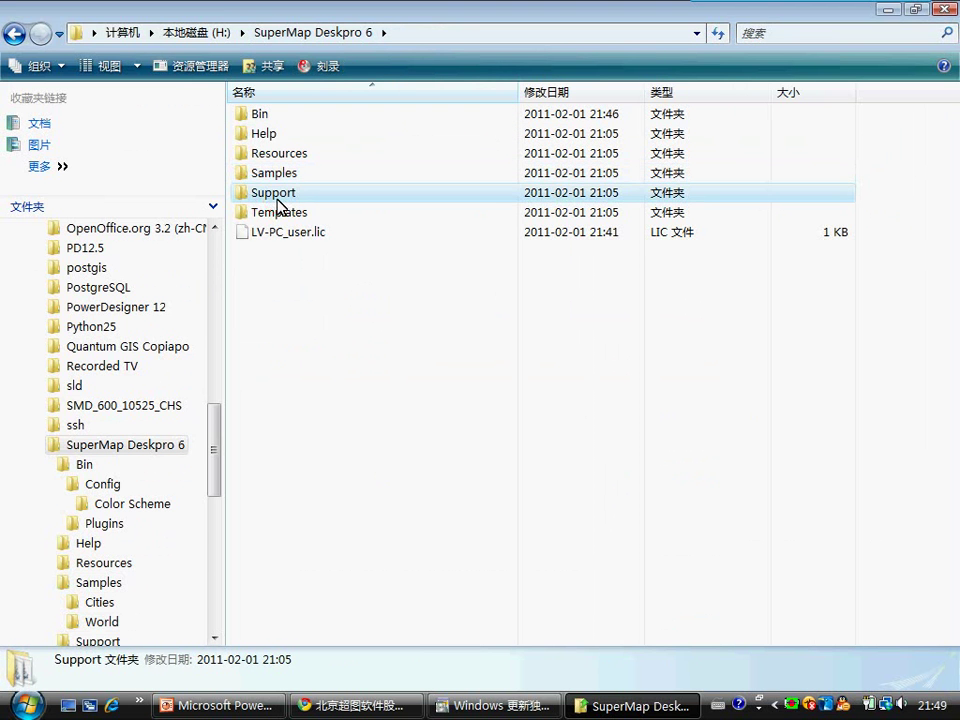
{"action": "double_click", "coordinate": [245, 198]}
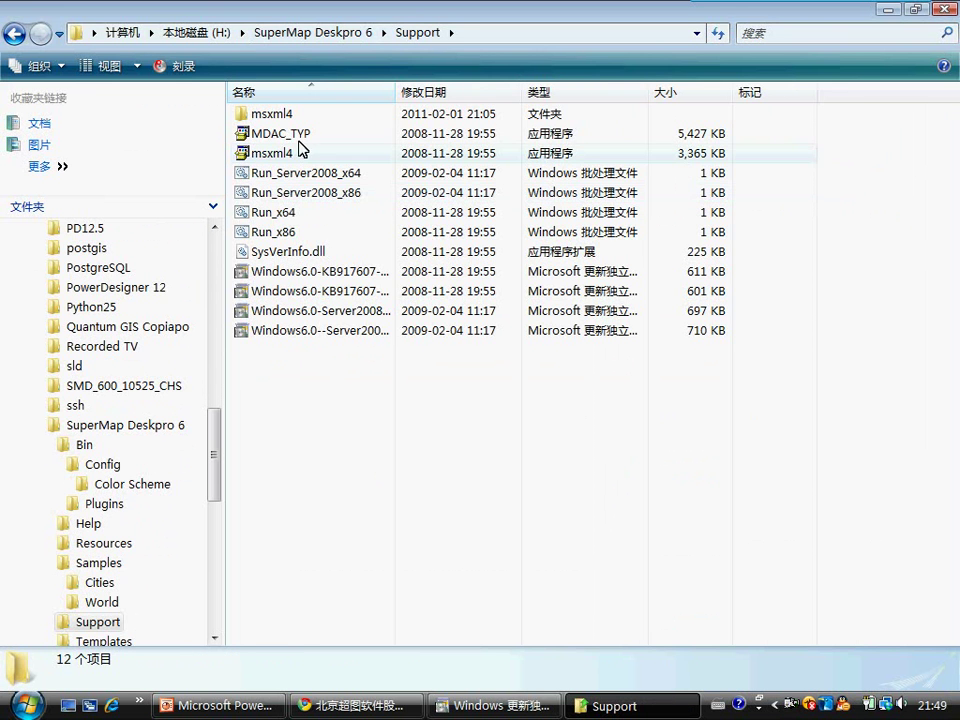
{"action": "double_click", "coordinate": [396, 91]}
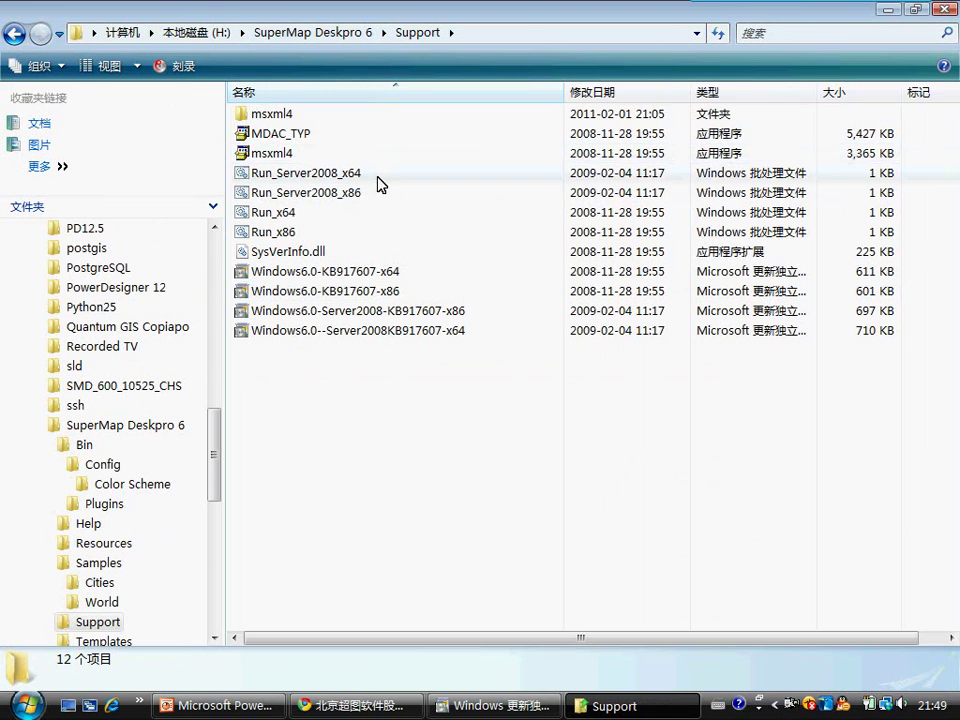
{"action": "left_click", "coordinate": [337, 32]}
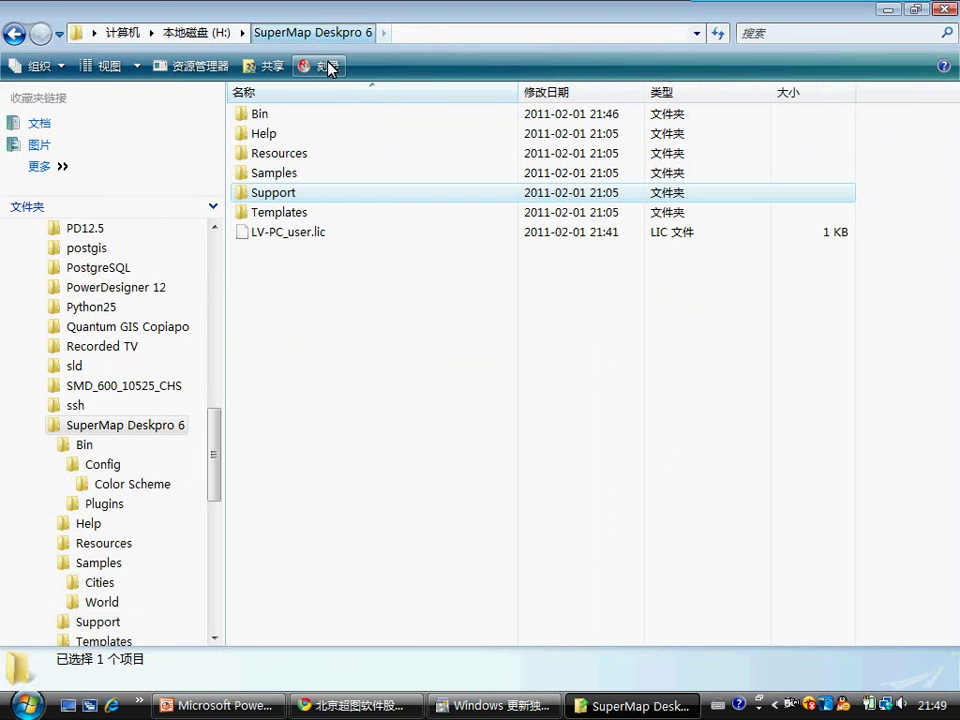
{"action": "double_click", "coordinate": [268, 210]}
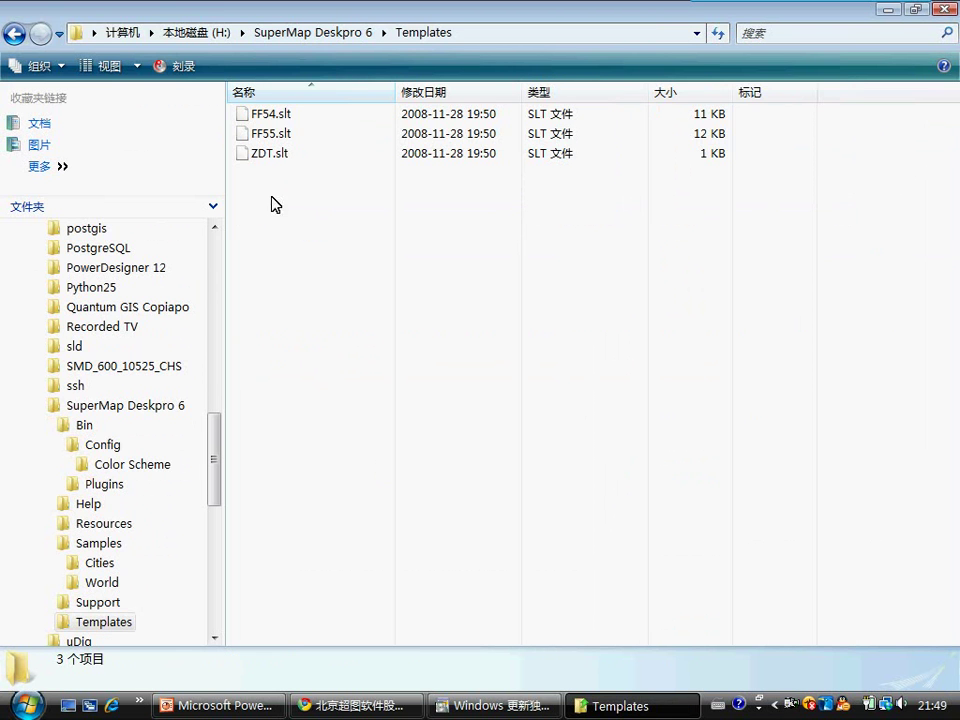
{"action": "left_click", "coordinate": [341, 30]}
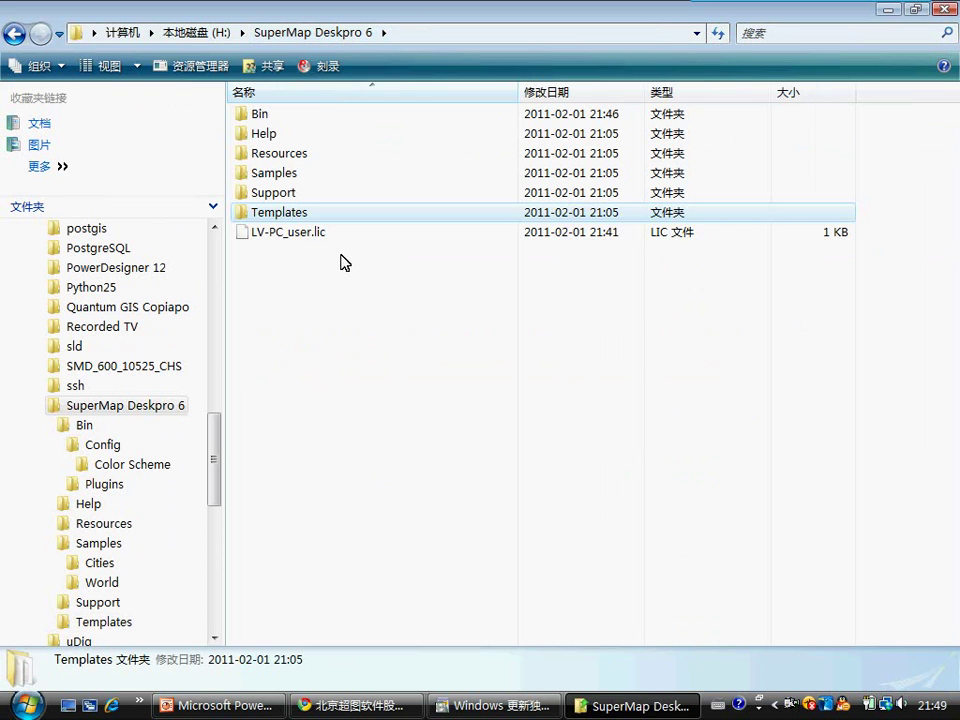
{"action": "left_click", "coordinate": [297, 290]}
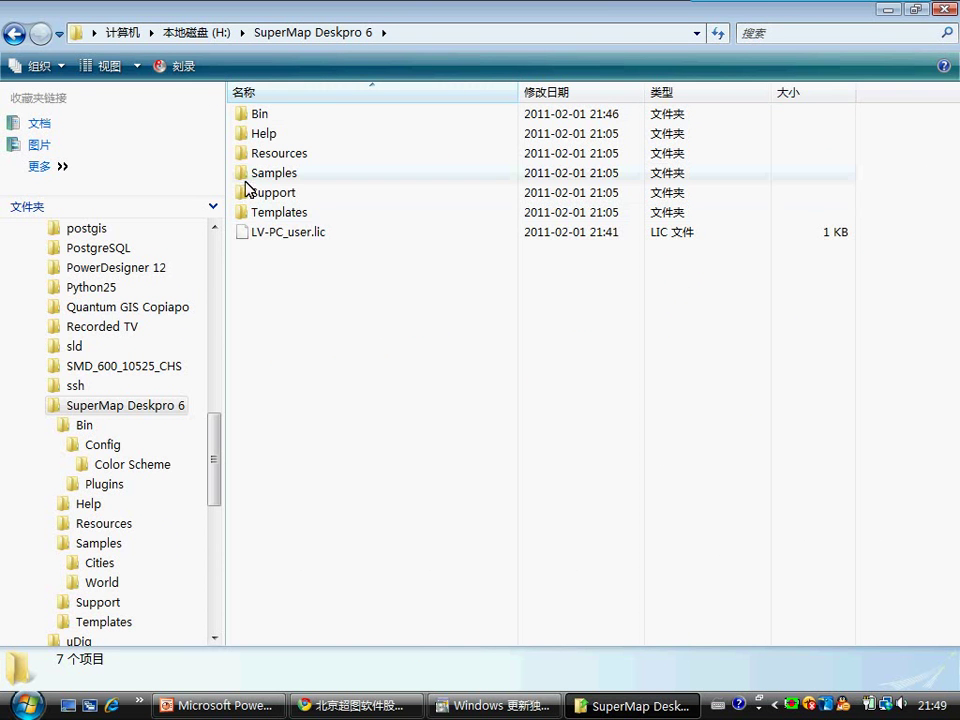
Step: Run SuperMap Deskpro 6 as administrator from the Start menu and cancel the quick-start wizard
{"action": "left_click", "coordinate": [24, 706]}
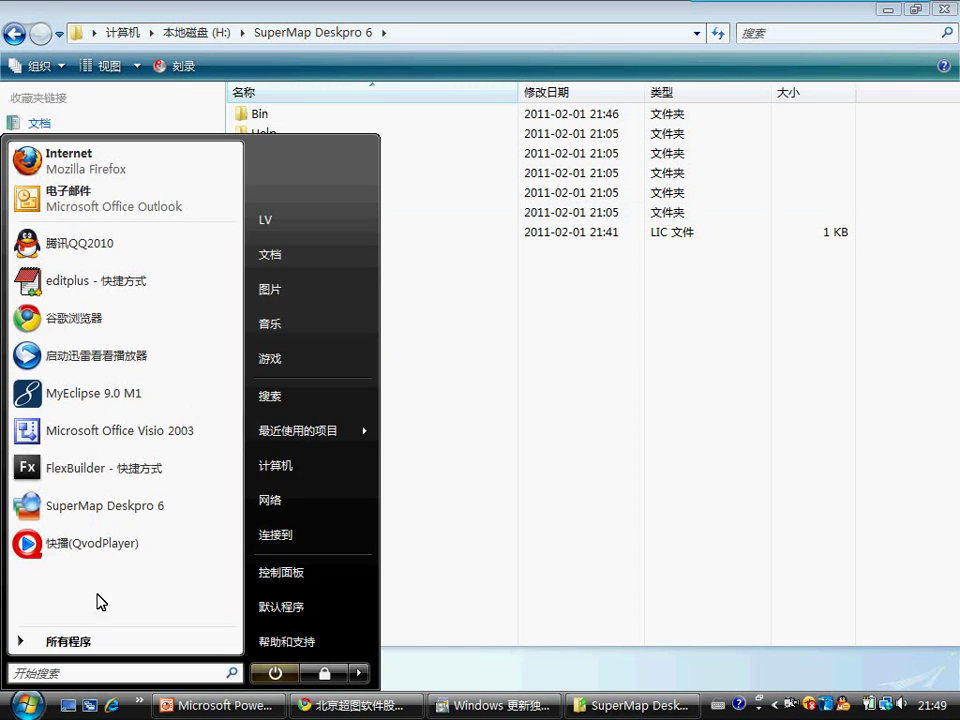
{"action": "right_click", "coordinate": [111, 506]}
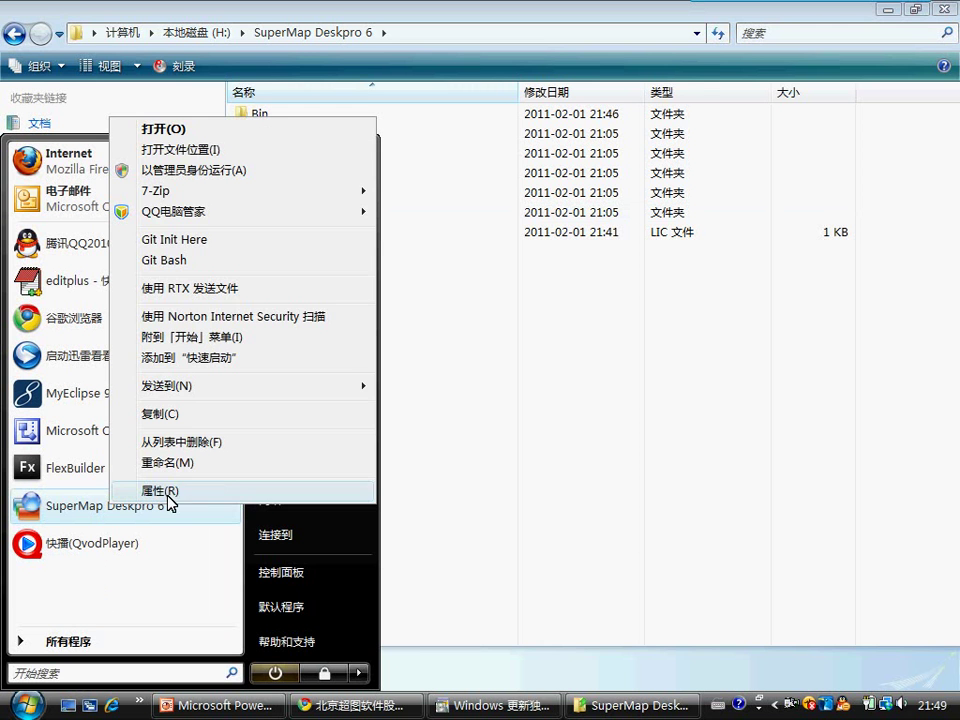
{"action": "left_click", "coordinate": [198, 170]}
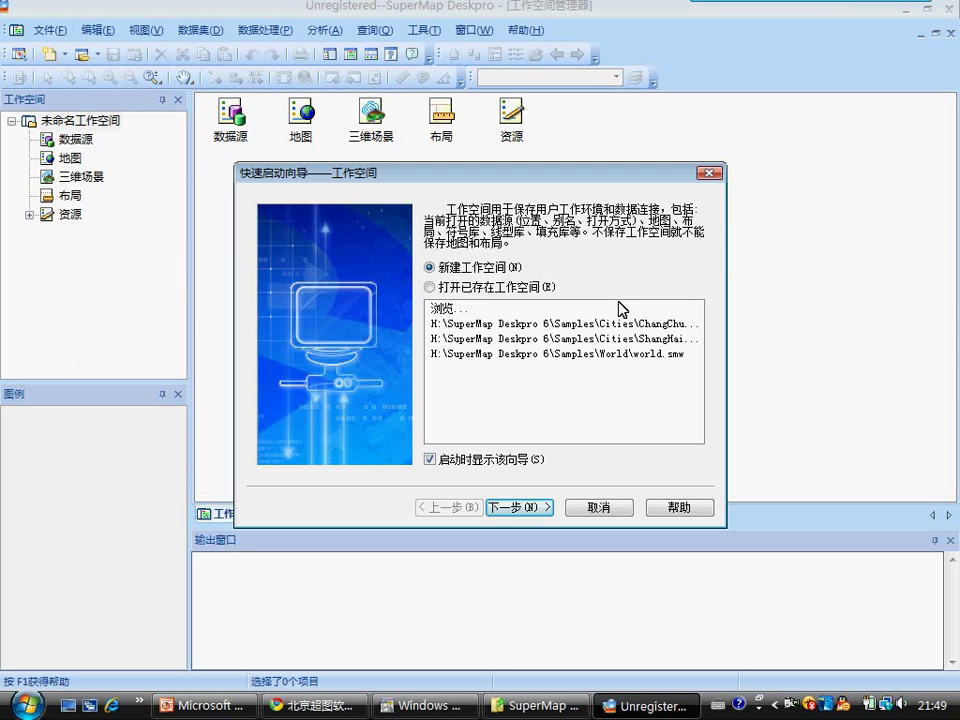
{"action": "left_click", "coordinate": [610, 509]}
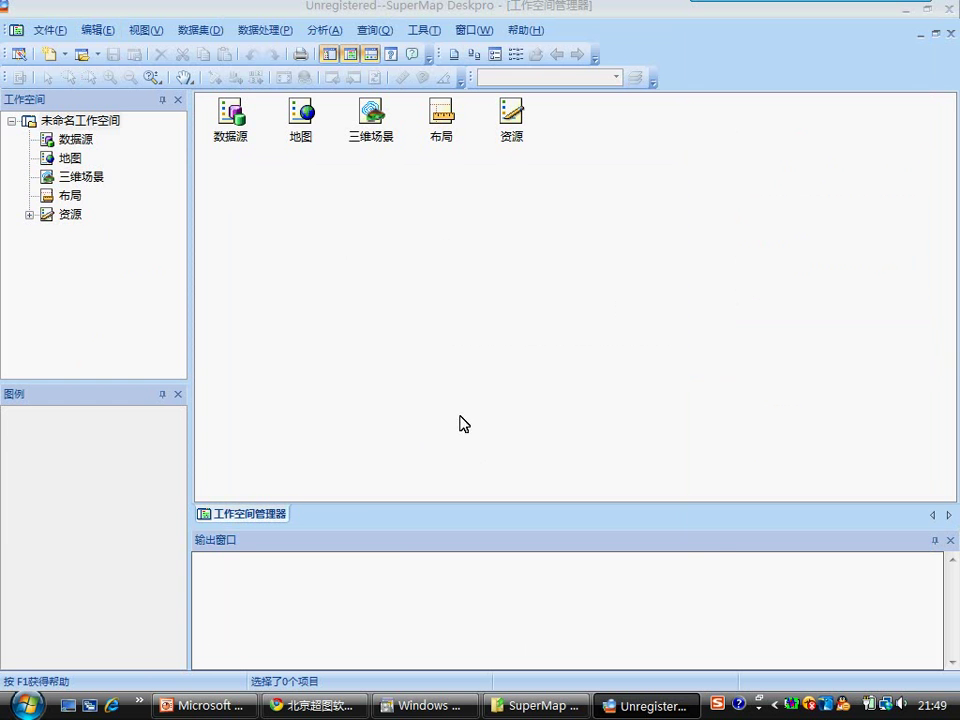
Step: Show PowerPoint slide 3 with the eight SuperMap GIS core concepts, centred in view
{"action": "left_click", "coordinate": [313, 706]}
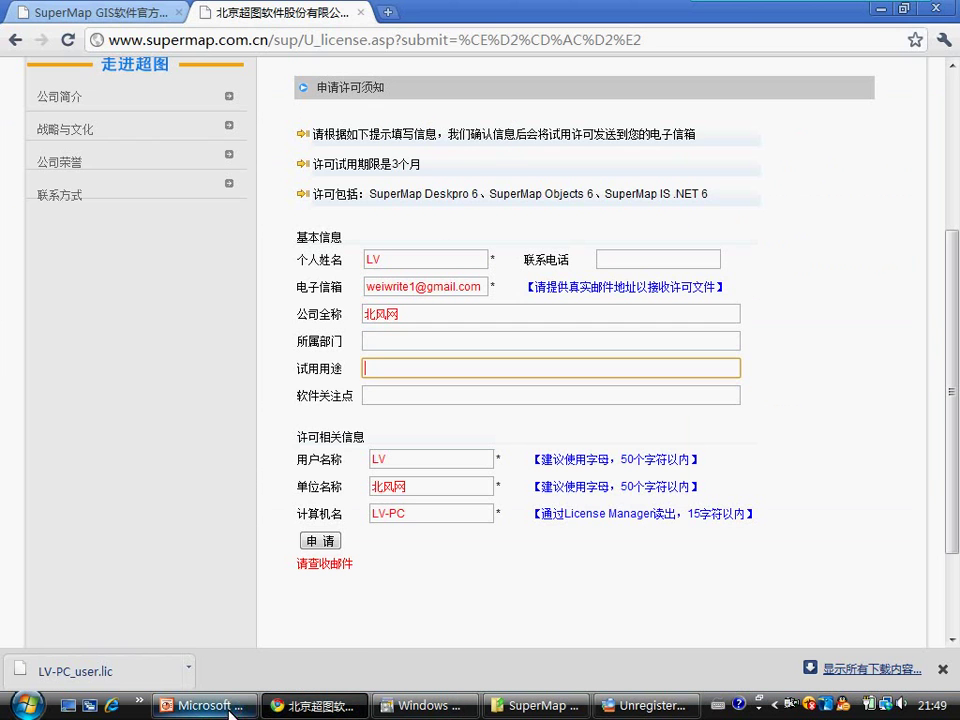
{"action": "left_click", "coordinate": [230, 708]}
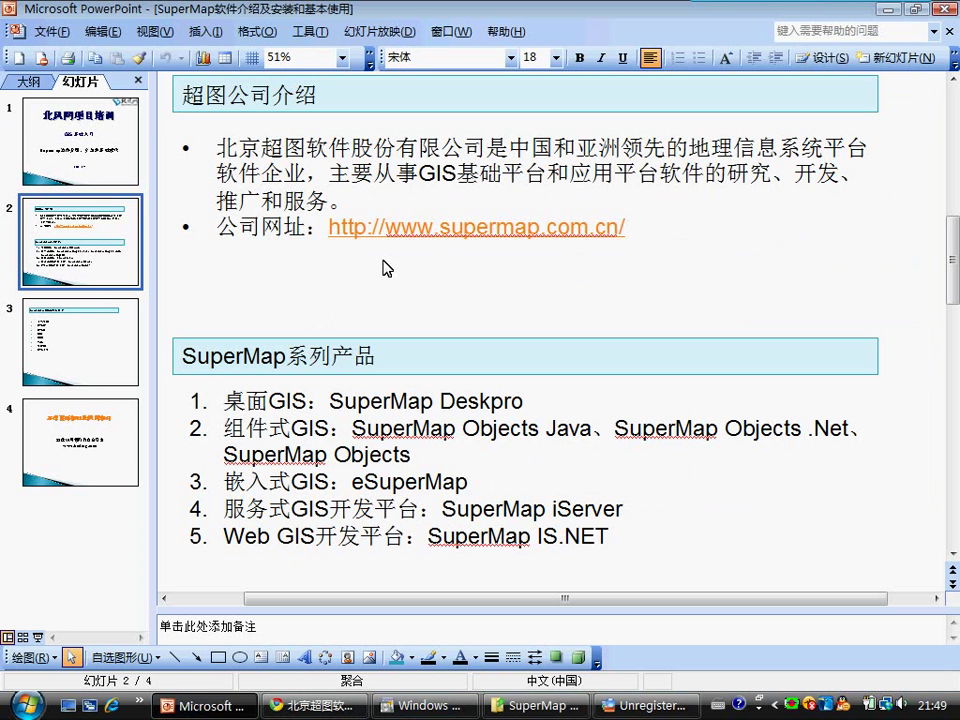
{"action": "left_click", "coordinate": [84, 369]}
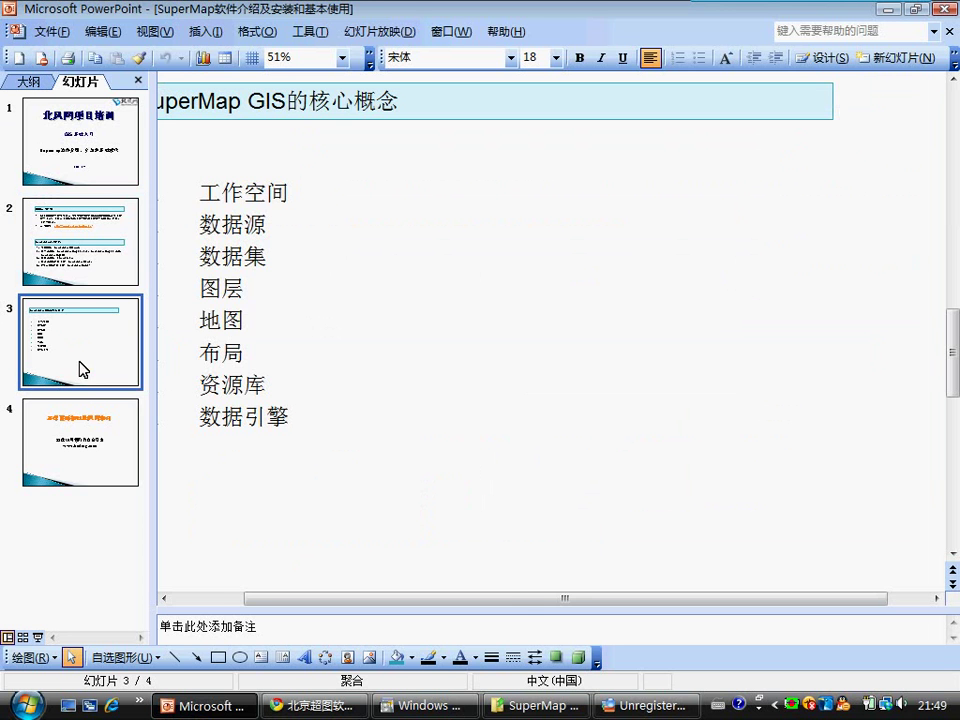
{"action": "left_click_drag", "start_coordinate": [521, 600], "coordinate": [470, 600]}
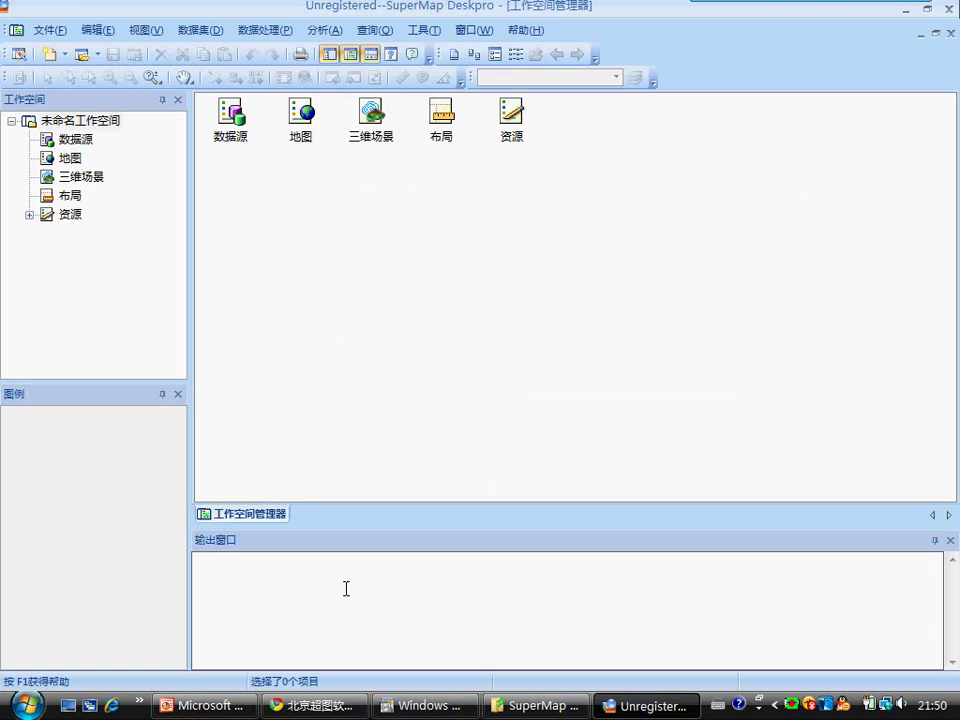
{"action": "left_click", "coordinate": [205, 705]}
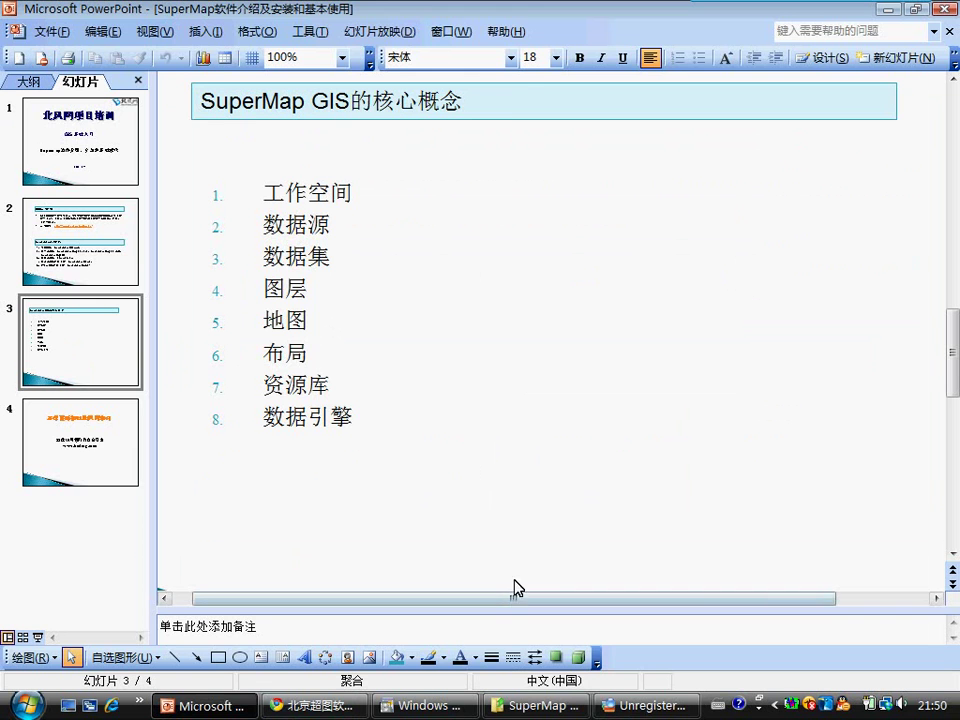
{"action": "key", "text": "super+e"}
Step: Open the Word document SuperMap GIS的核心概念 from H:\beifeng's SuperMap course folder
{"action": "double_click", "coordinate": [596, 220]}
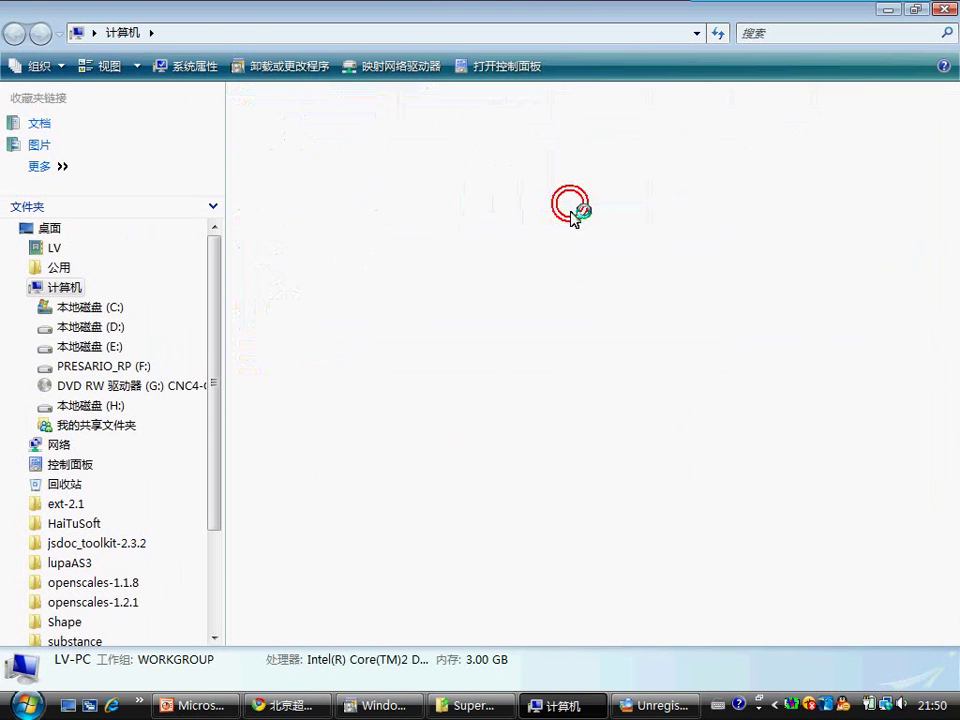
{"action": "key", "text": "b"}
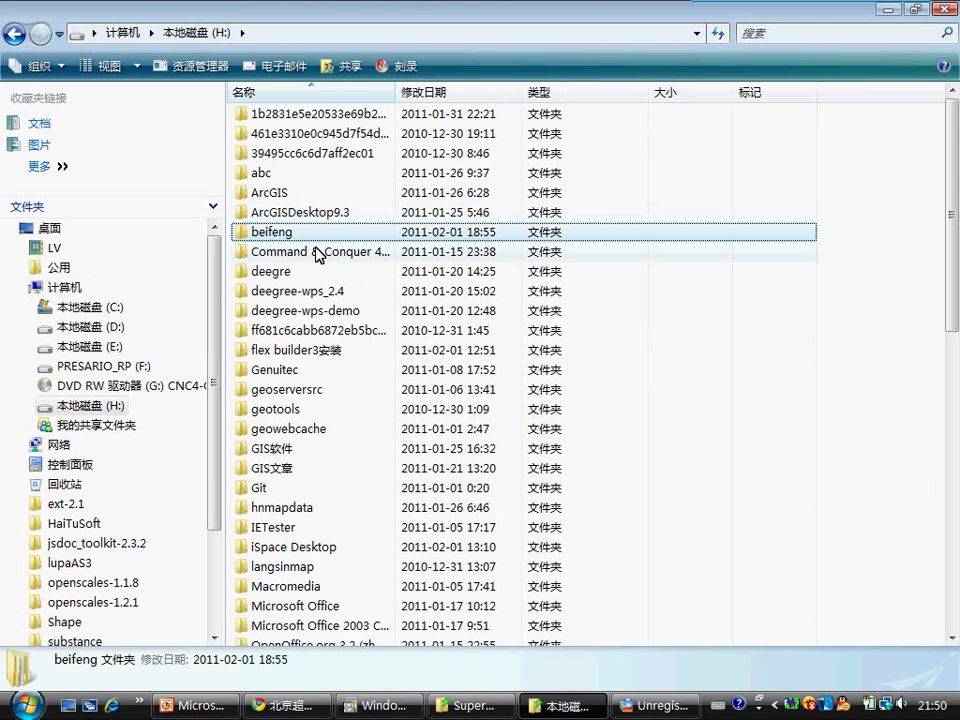
{"action": "double_click", "coordinate": [302, 233]}
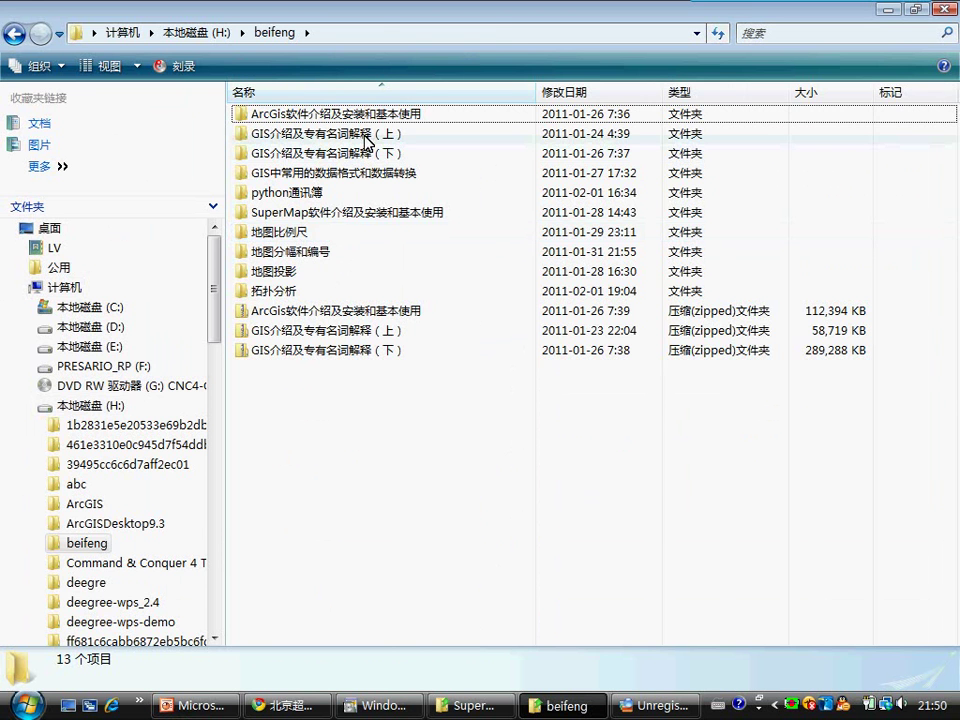
{"action": "double_click", "coordinate": [330, 214]}
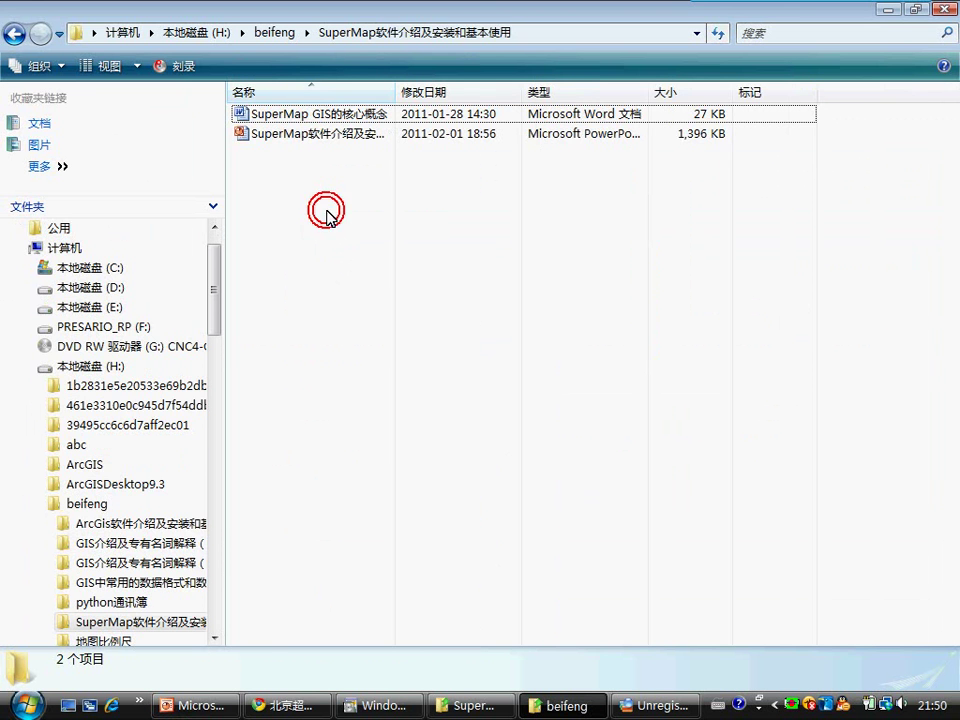
{"action": "left_click", "coordinate": [324, 115]}
{"action": "left_click", "coordinate": [322, 115]}
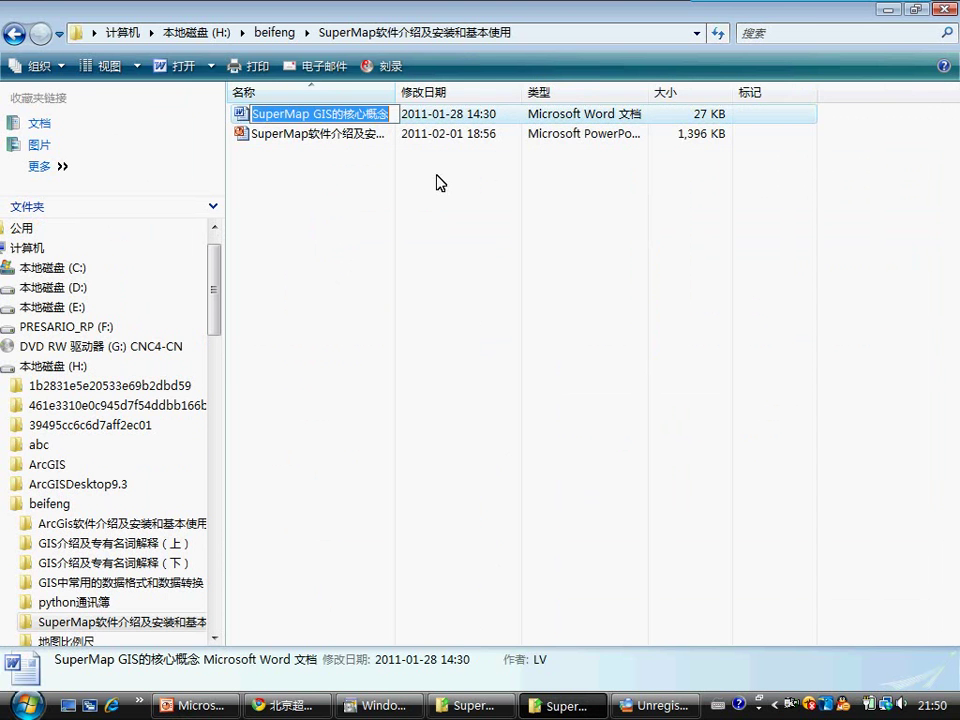
{"action": "double_click", "coordinate": [242, 116]}
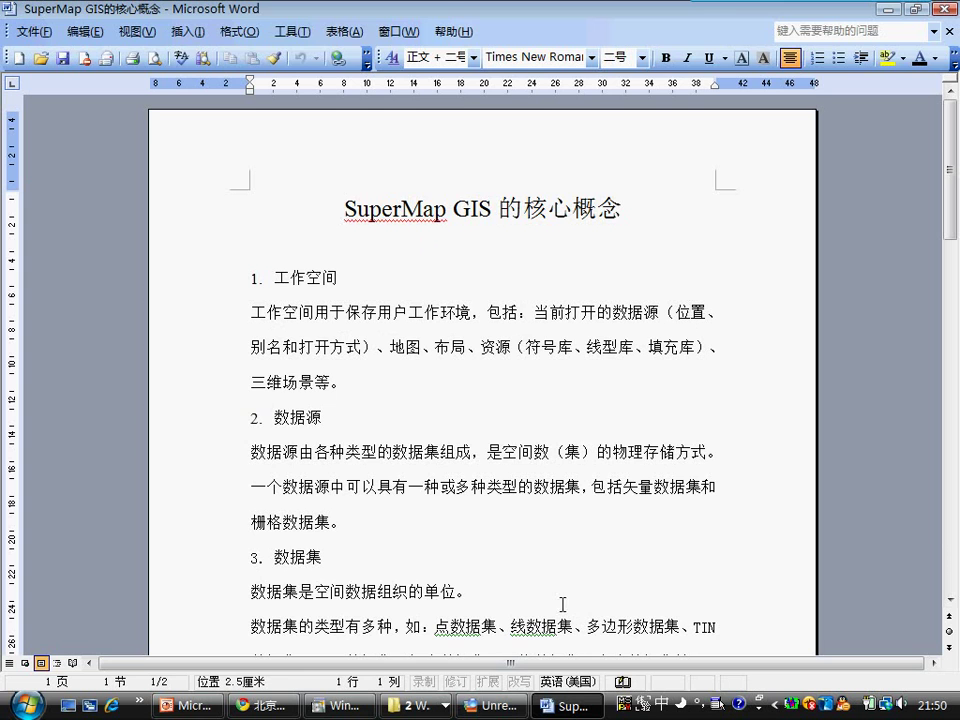
Step: Switch from Word back to the SuperMap Deskpro window
{"action": "left_click", "coordinate": [497, 705]}
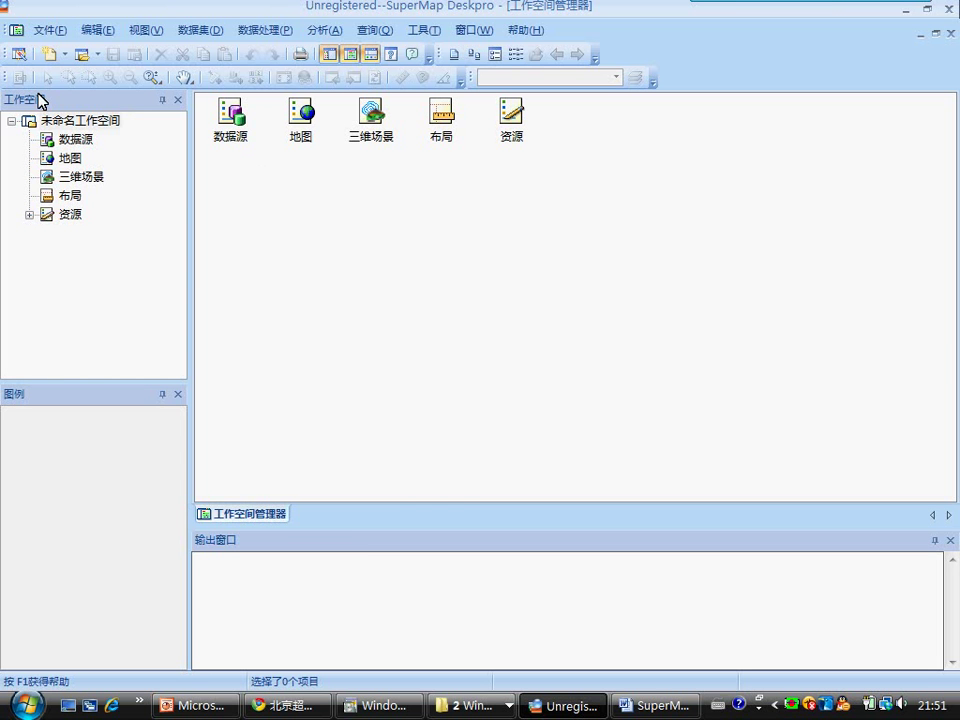
{"action": "left_click", "coordinate": [85, 148]}
{"action": "left_click", "coordinate": [72, 157]}
{"action": "left_click", "coordinate": [86, 177]}
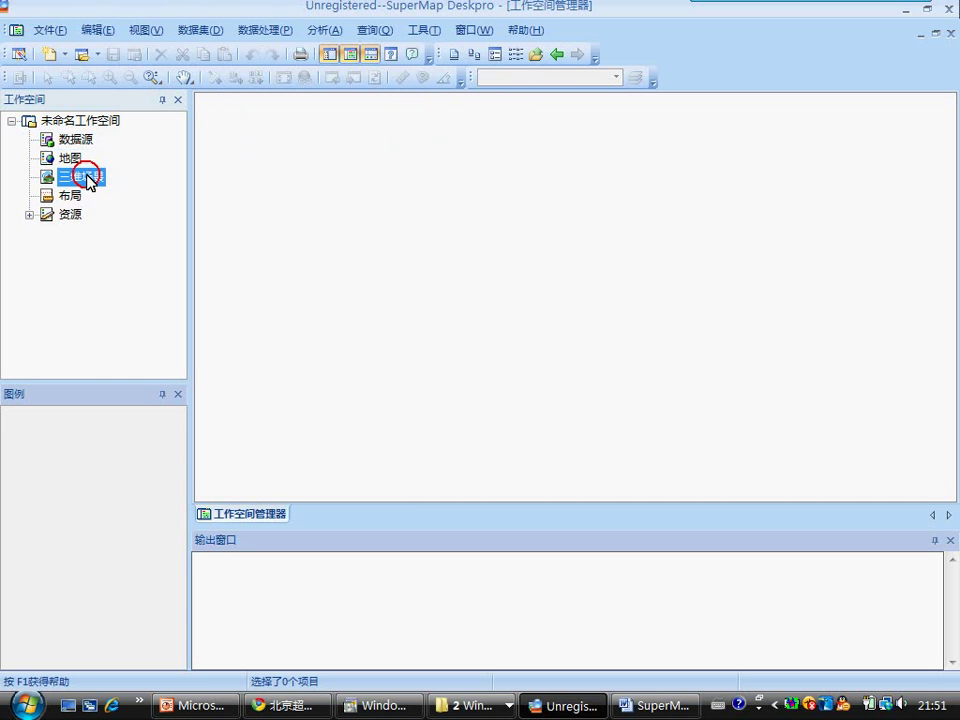
{"action": "left_click", "coordinate": [66, 194]}
{"action": "left_click", "coordinate": [43, 218]}
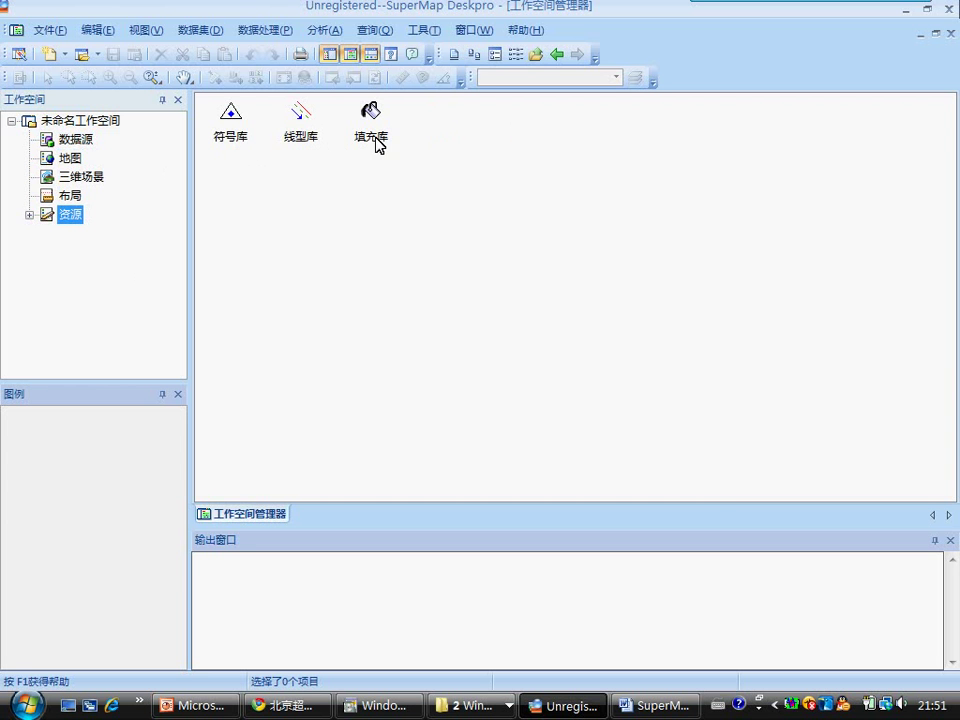
{"action": "left_click", "coordinate": [64, 142]}
{"action": "left_click", "coordinate": [85, 119]}
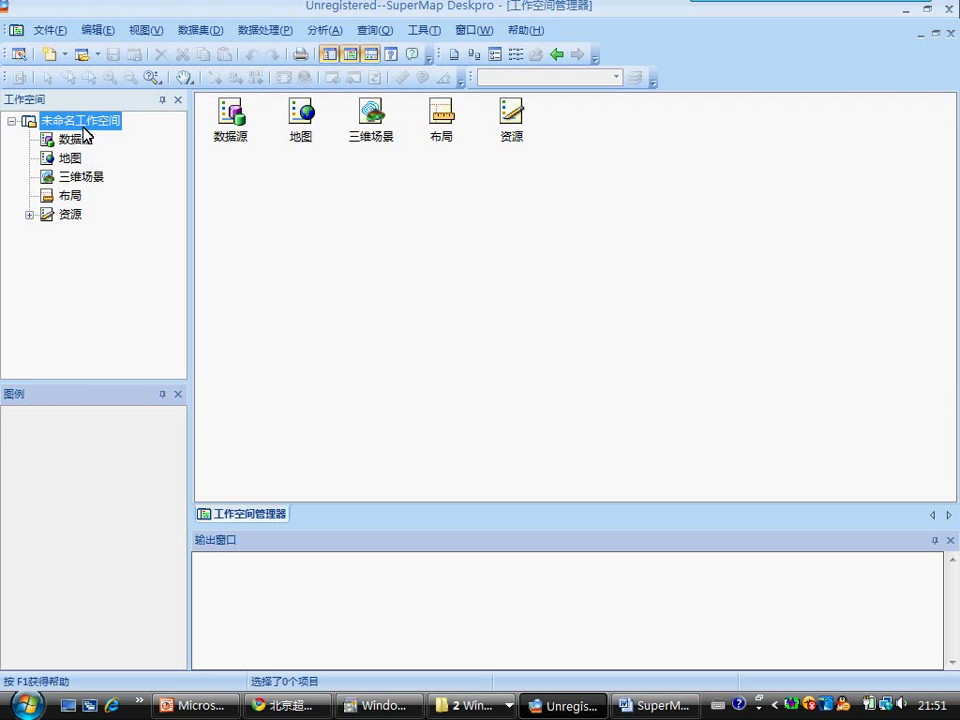
{"action": "left_click", "coordinate": [78, 143]}
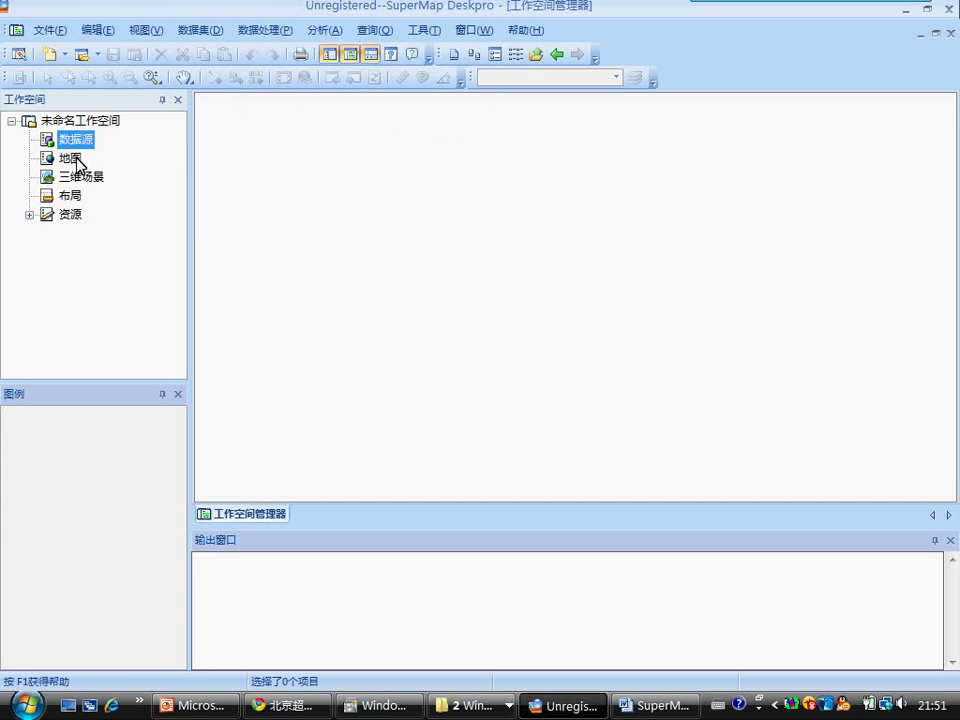
{"action": "left_click", "coordinate": [78, 125]}
Step: Open the ChangChun.smw workspace from Samples\Cities
{"action": "right_click", "coordinate": [78, 127]}
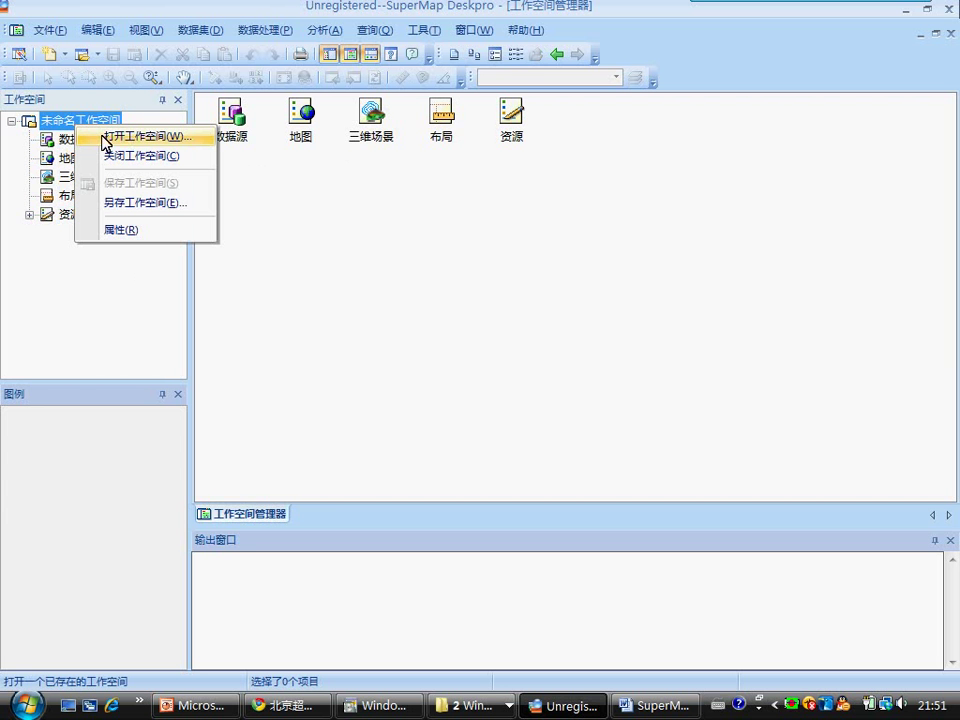
{"action": "left_click", "coordinate": [138, 138]}
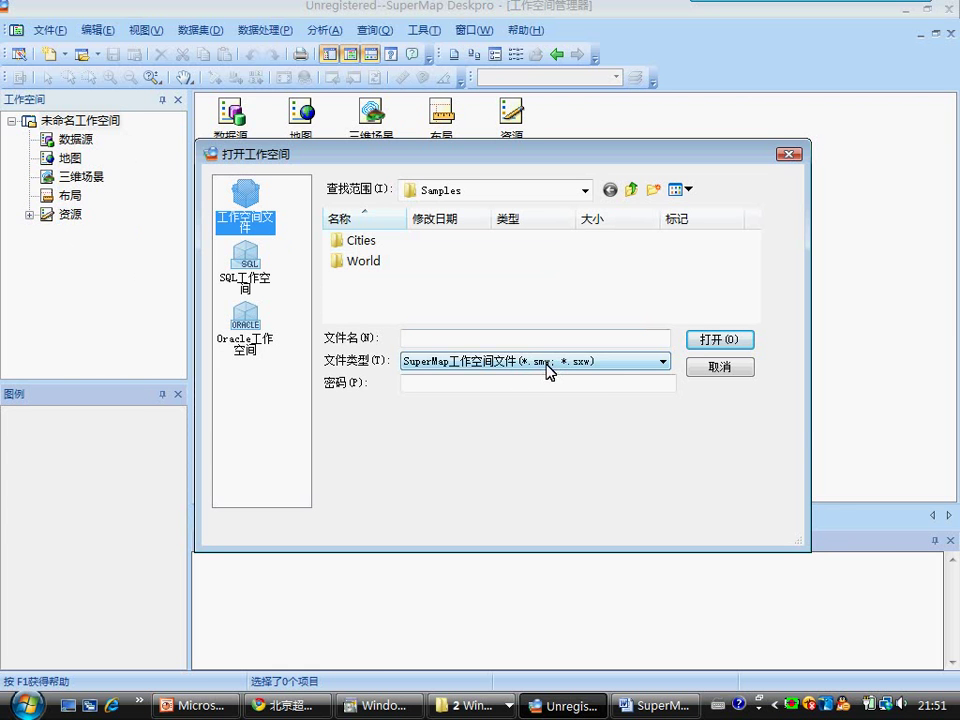
{"action": "double_click", "coordinate": [364, 244]}
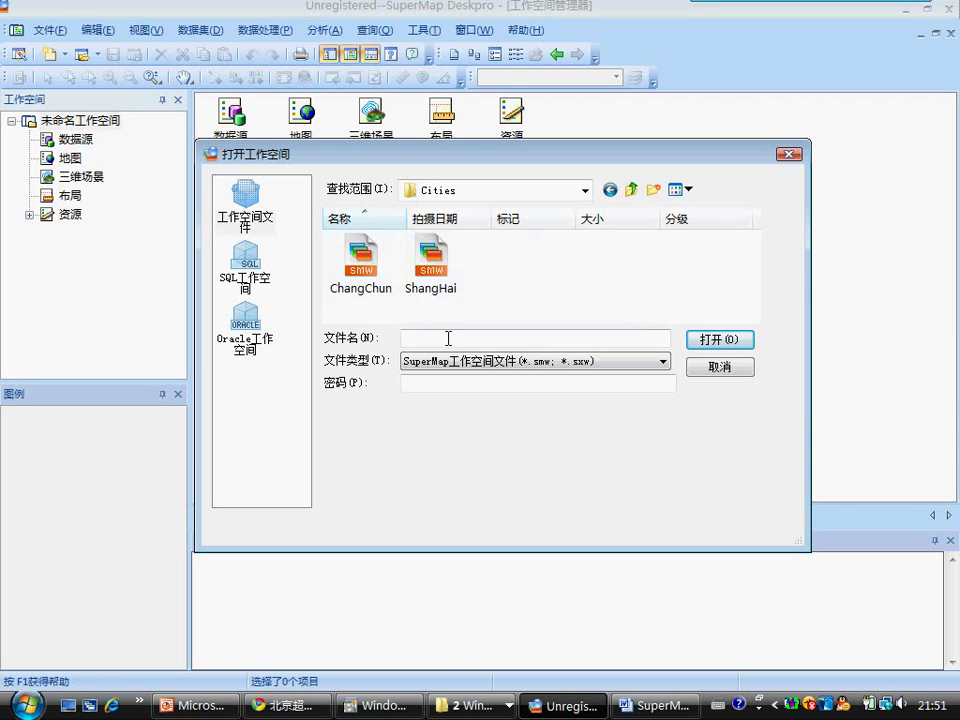
{"action": "double_click", "coordinate": [364, 263]}
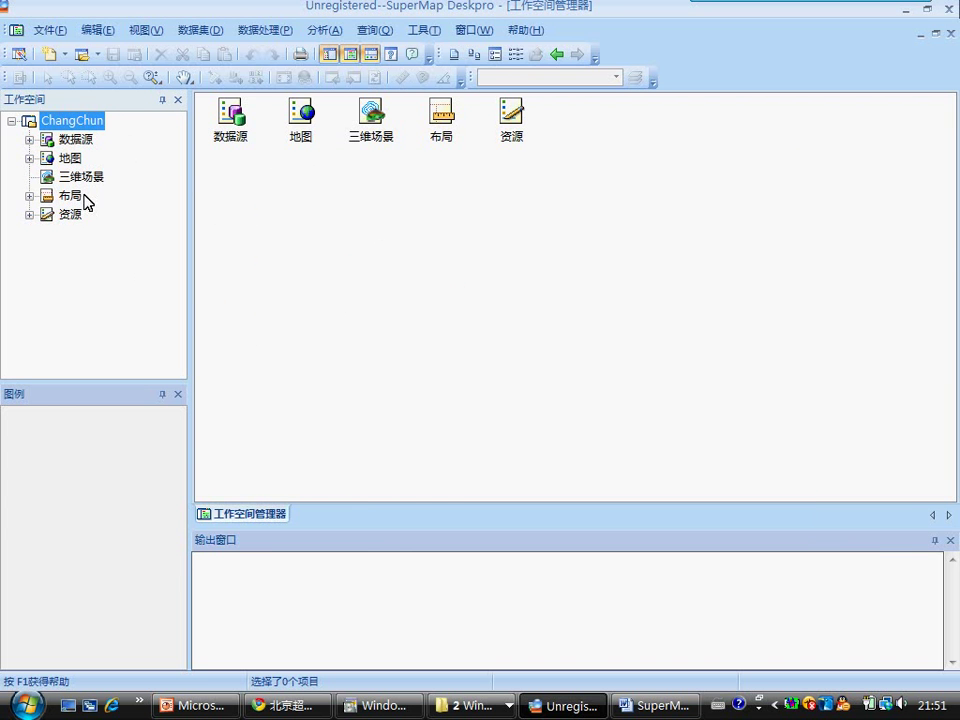
Step: Expand the datasource, map, layout and resource nodes, and view the changchun datasets
{"action": "left_click", "coordinate": [29, 140]}
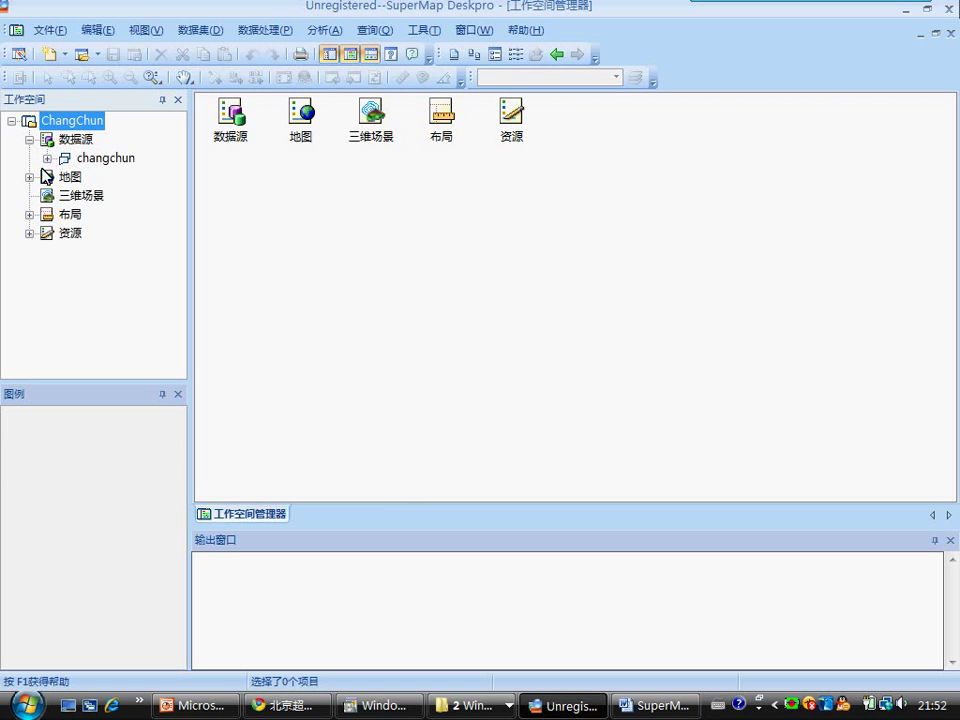
{"action": "left_click", "coordinate": [29, 177]}
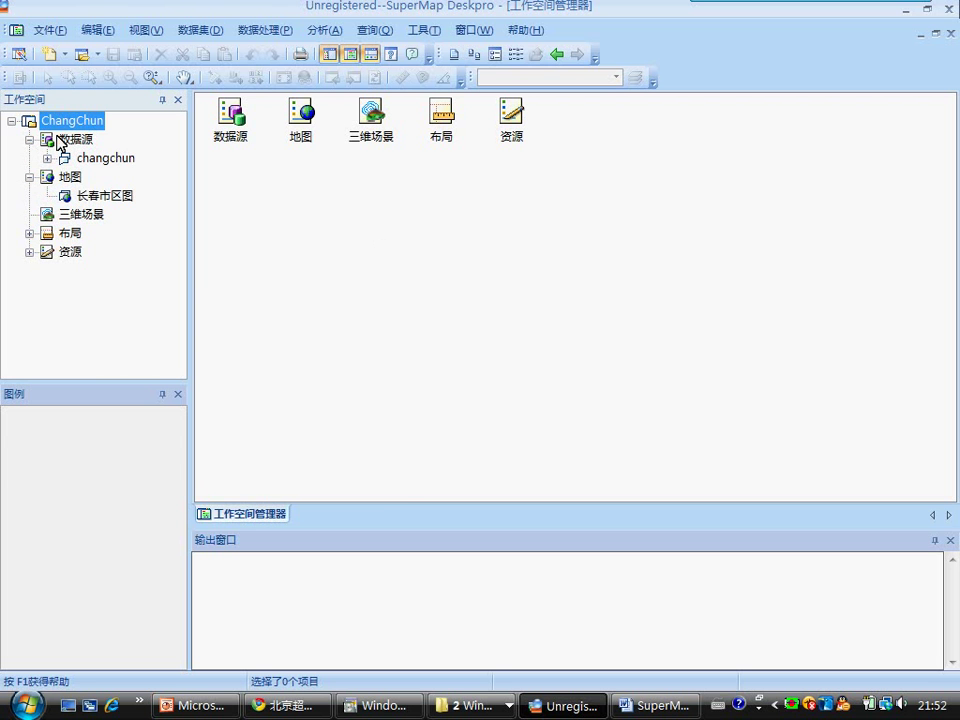
{"action": "left_click", "coordinate": [29, 233]}
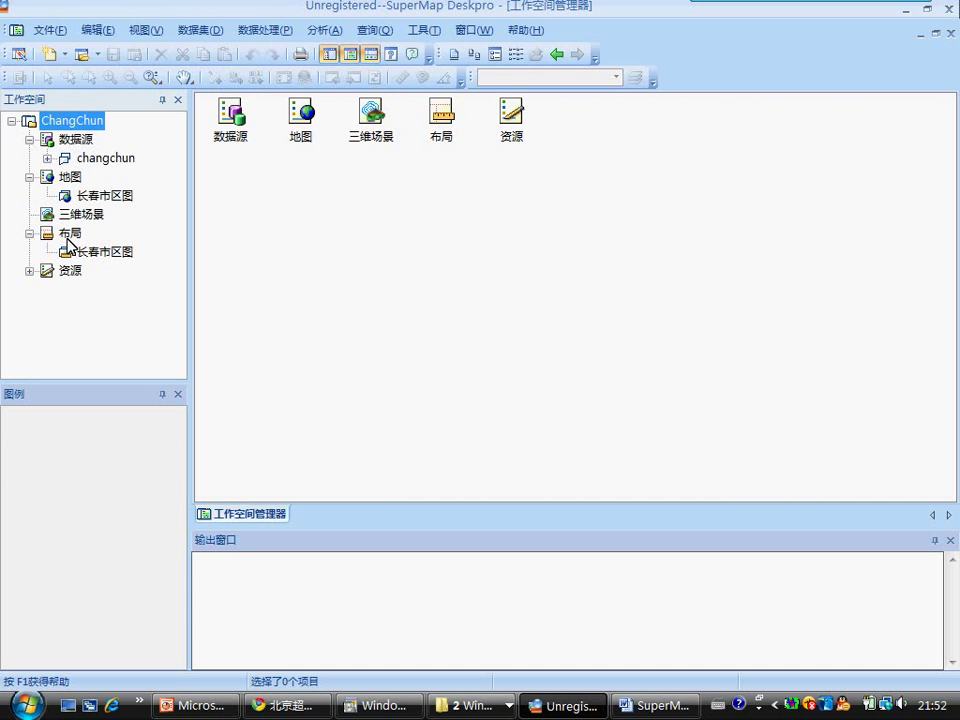
{"action": "left_click", "coordinate": [30, 271]}
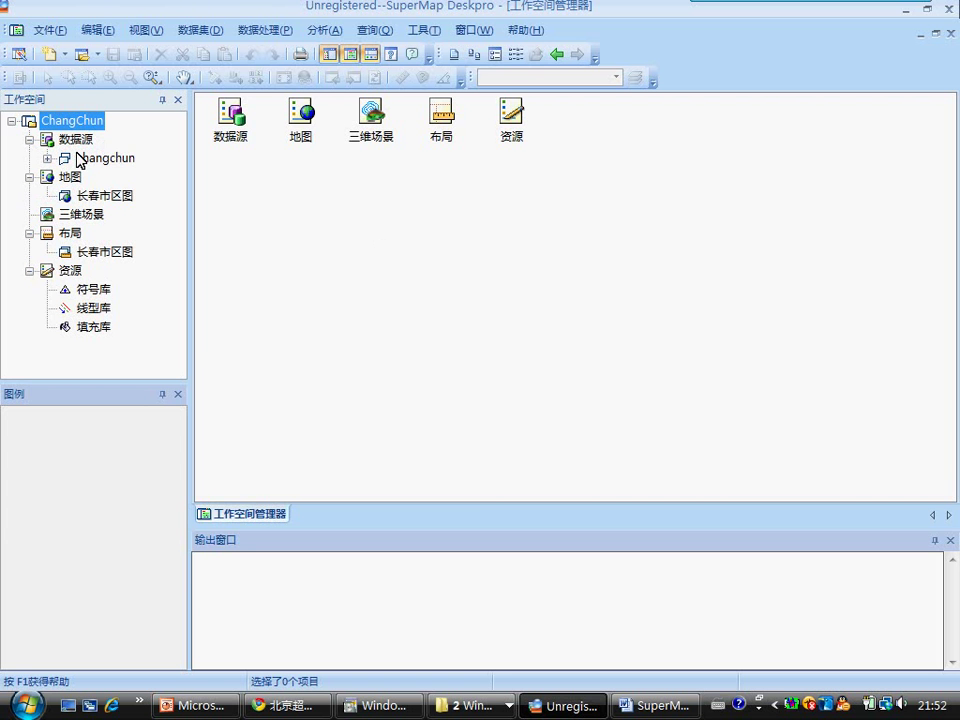
{"action": "left_click", "coordinate": [103, 157]}
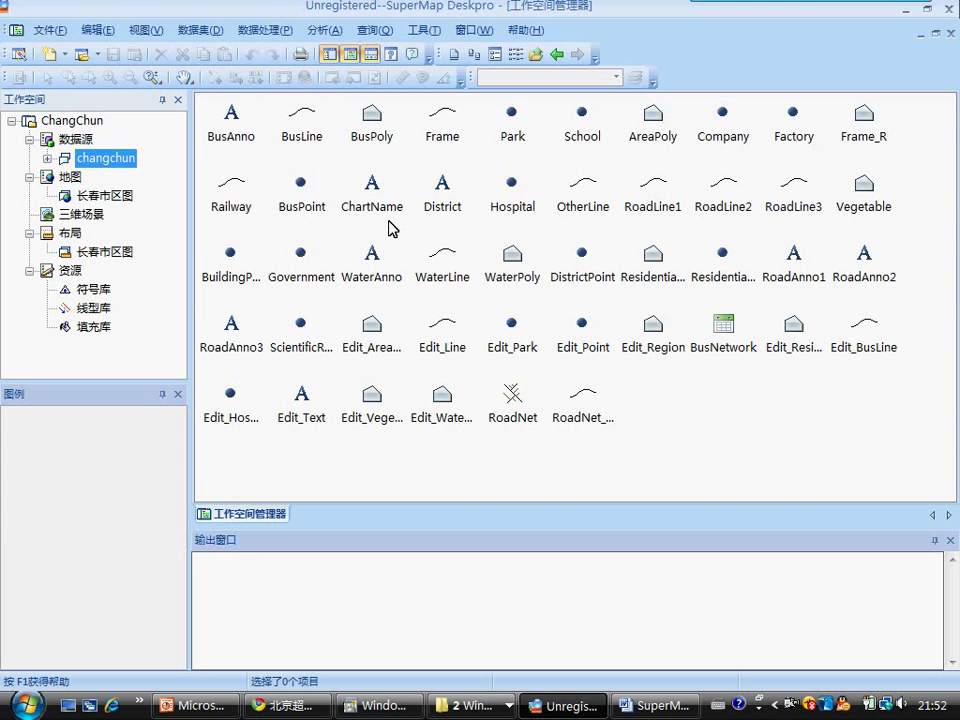
{"action": "left_click", "coordinate": [97, 196]}
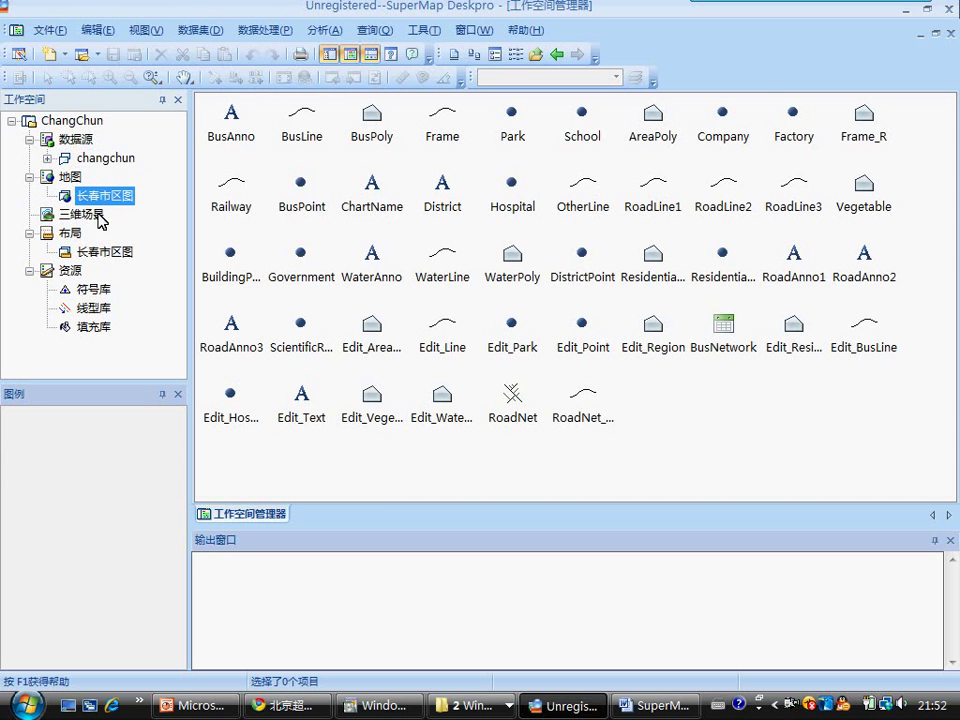
Step: Open the 长春市区图 layout page from the 布局 node
{"action": "left_click", "coordinate": [93, 252]}
{"action": "double_click", "coordinate": [93, 252]}
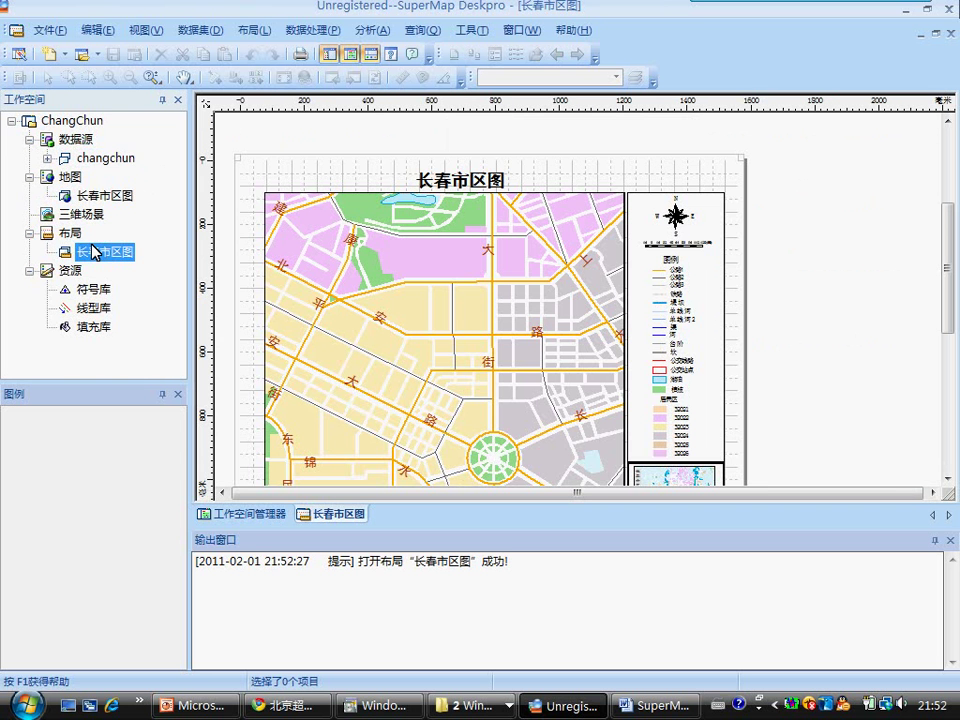
{"action": "mouse_move", "coordinate": [950, 258]}
{"action": "left_mouse_down"}
{"action": "mouse_move", "coordinate": [949, 281]}
{"action": "mouse_move", "coordinate": [947, 258]}
{"action": "left_mouse_up"}
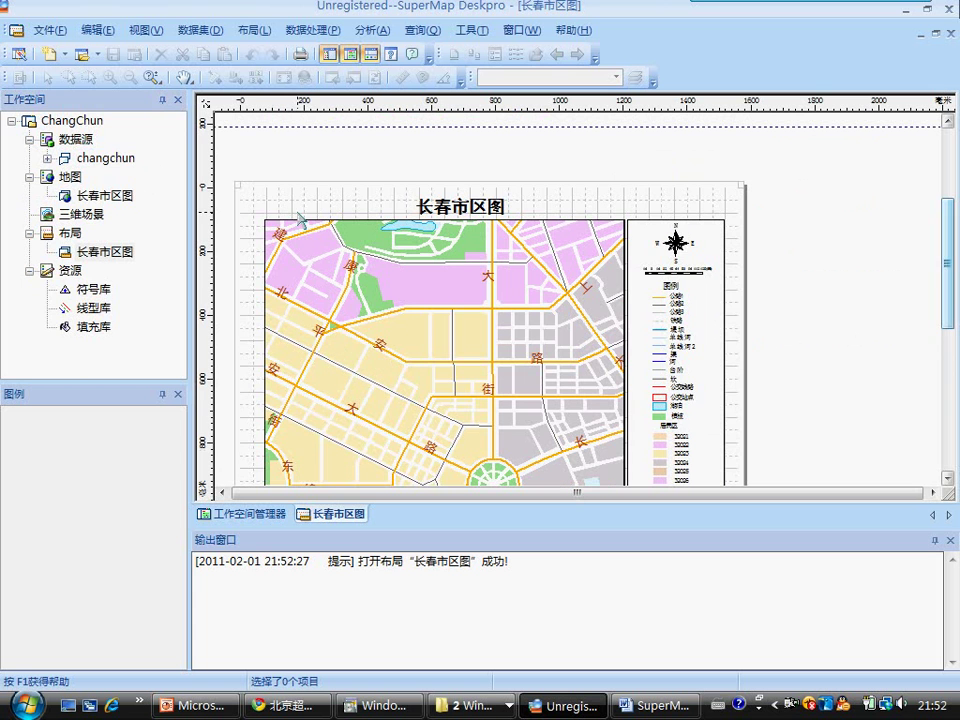
Step: Expand the changchun datasource to view its datasets, then collapse it again
{"action": "left_click", "coordinate": [90, 160]}
{"action": "double_click", "coordinate": [90, 160]}
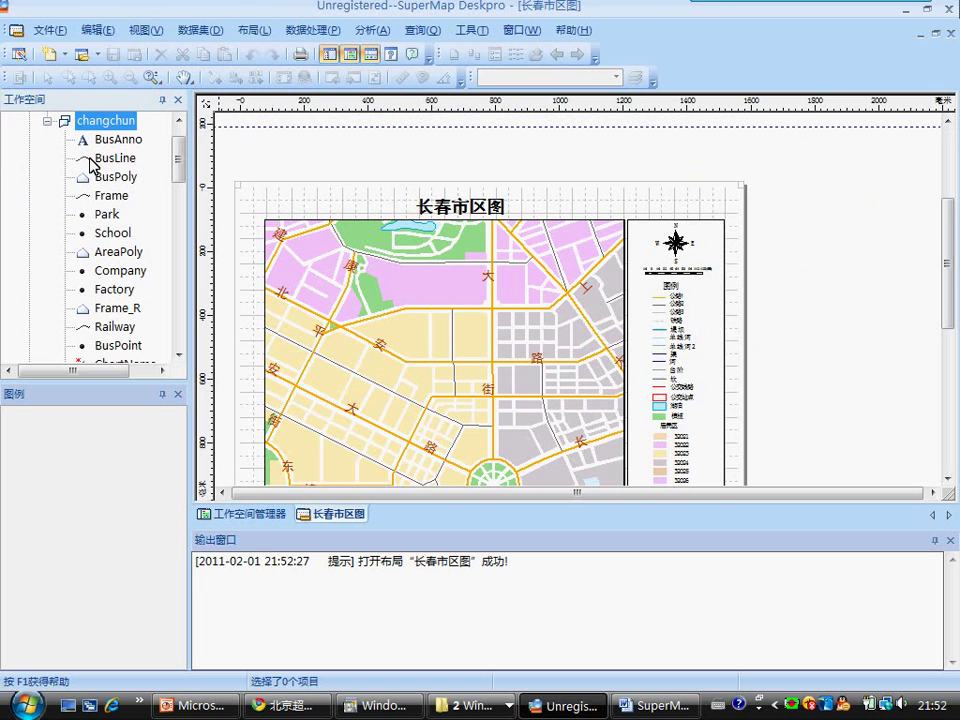
{"action": "left_click_drag", "start_coordinate": [180, 163], "coordinate": [180, 145]}
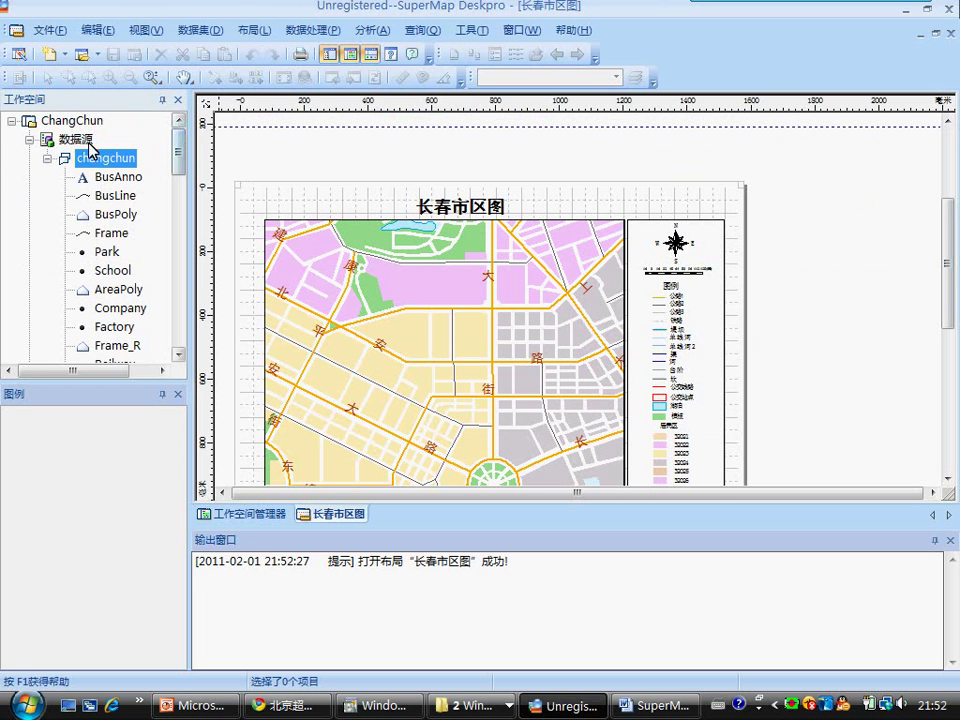
{"action": "double_click", "coordinate": [101, 159]}
{"action": "double_click", "coordinate": [101, 159]}
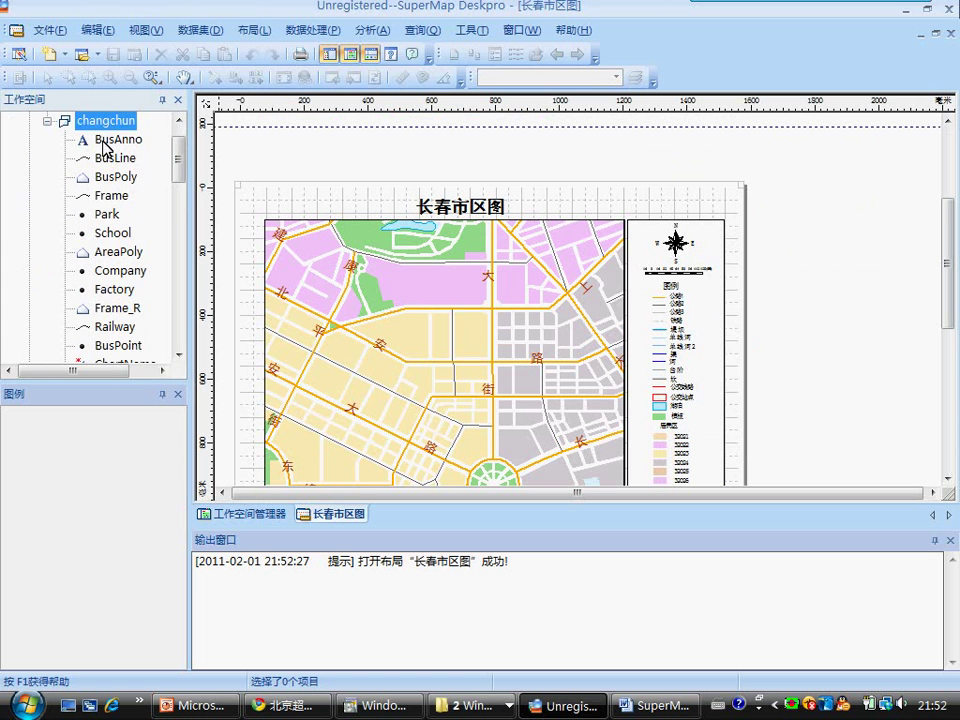
{"action": "left_click", "coordinate": [47, 121]}
Step: Open the 长春市区图 map in its own window, showing District, RoadAnno and other layers
{"action": "left_click", "coordinate": [108, 196]}
{"action": "double_click", "coordinate": [108, 196]}
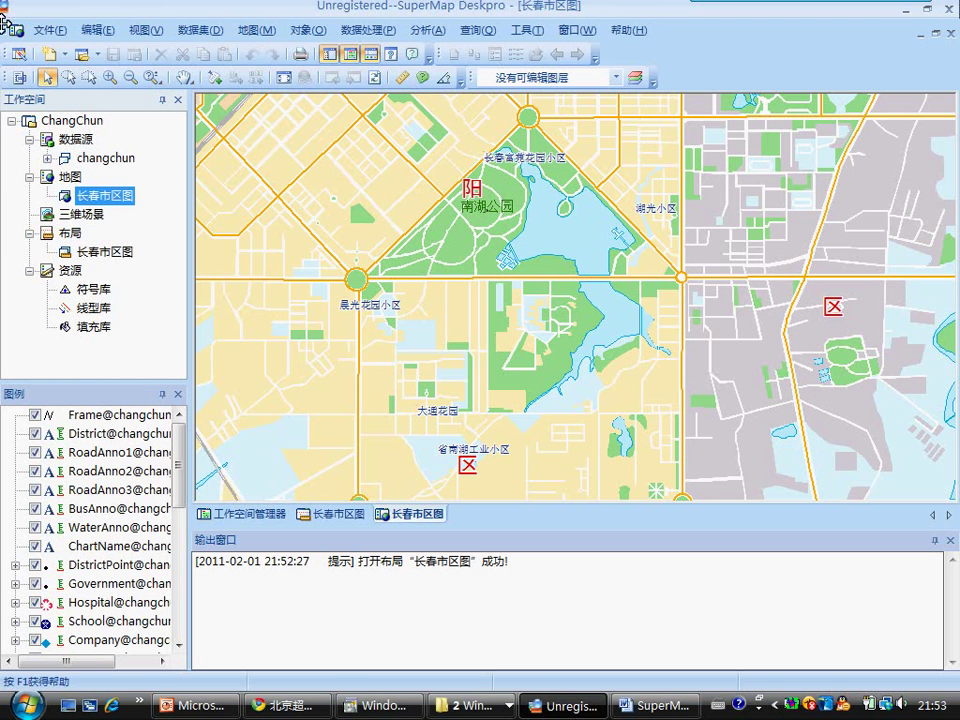
{"action": "left_click", "coordinate": [472, 704]}
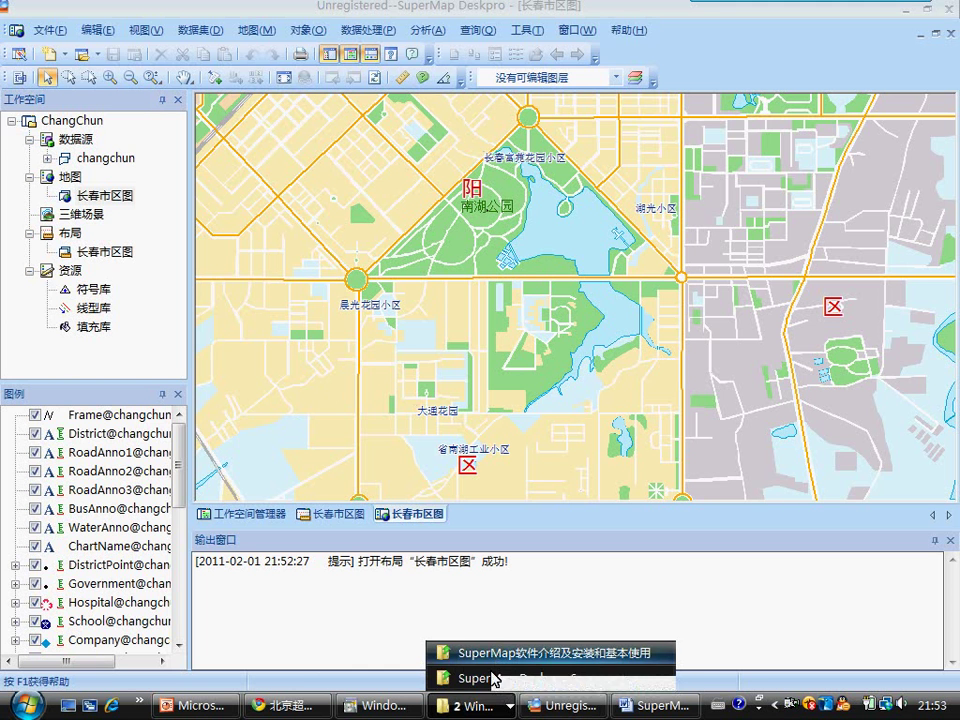
Step: Browse to the Samples\Cities folder and select the 9.29 MB changchun SDB file
{"action": "left_click", "coordinate": [492, 683]}
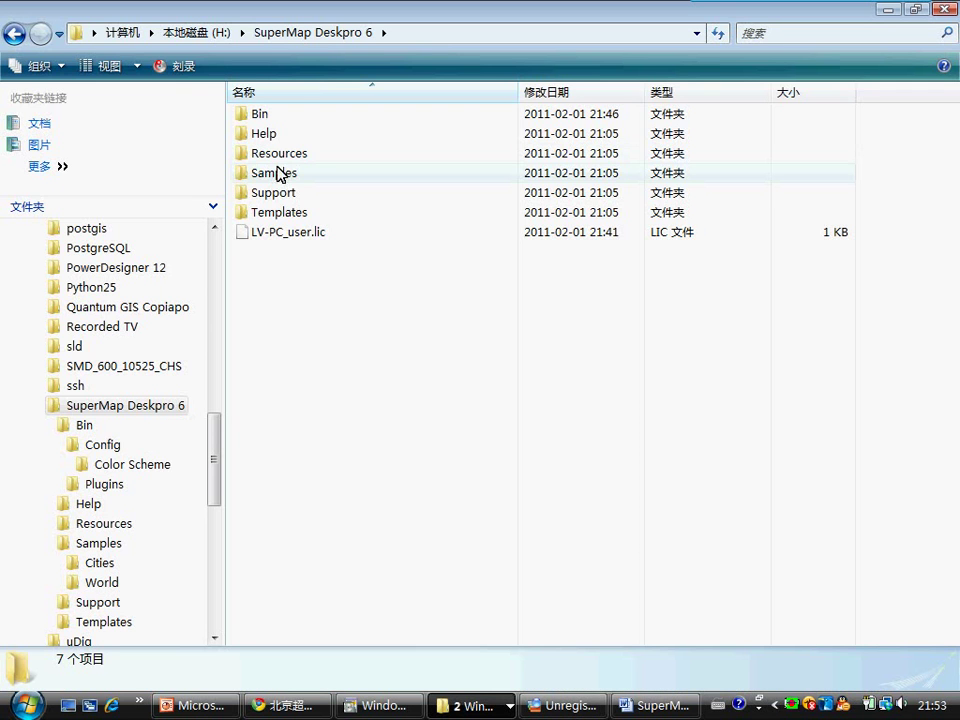
{"action": "double_click", "coordinate": [274, 175]}
{"action": "left_click", "coordinate": [265, 116]}
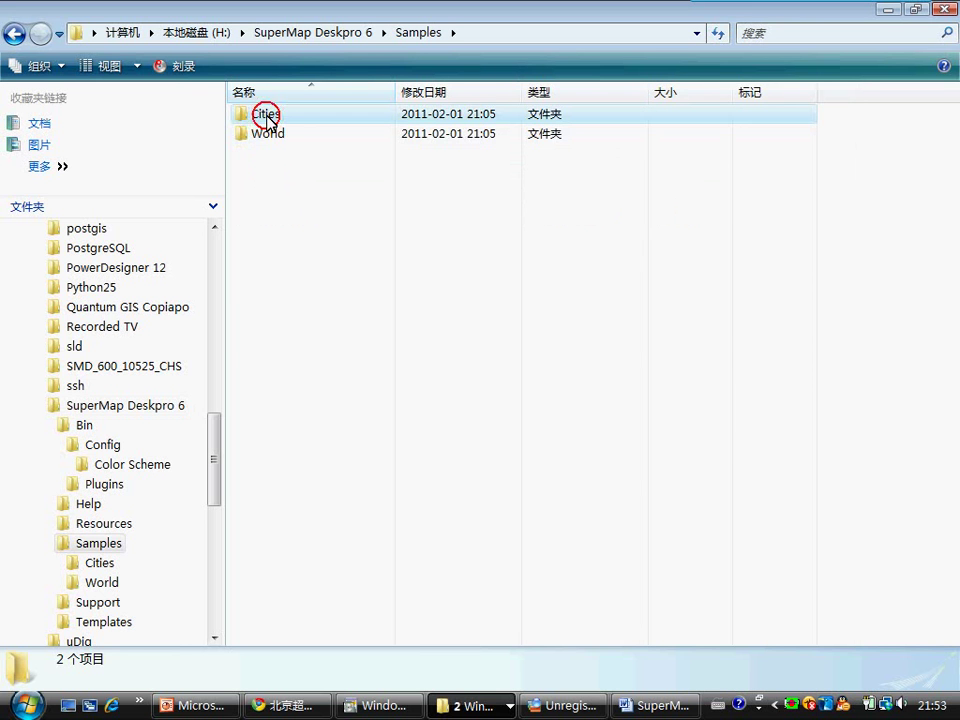
{"action": "double_click", "coordinate": [266, 116]}
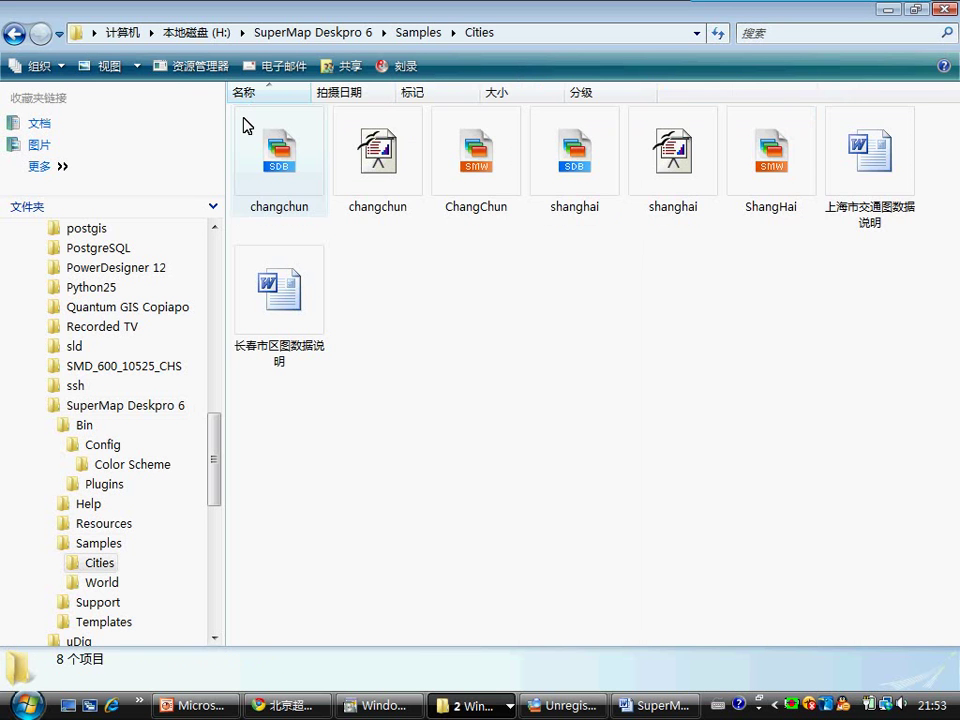
{"action": "left_click", "coordinate": [290, 195]}
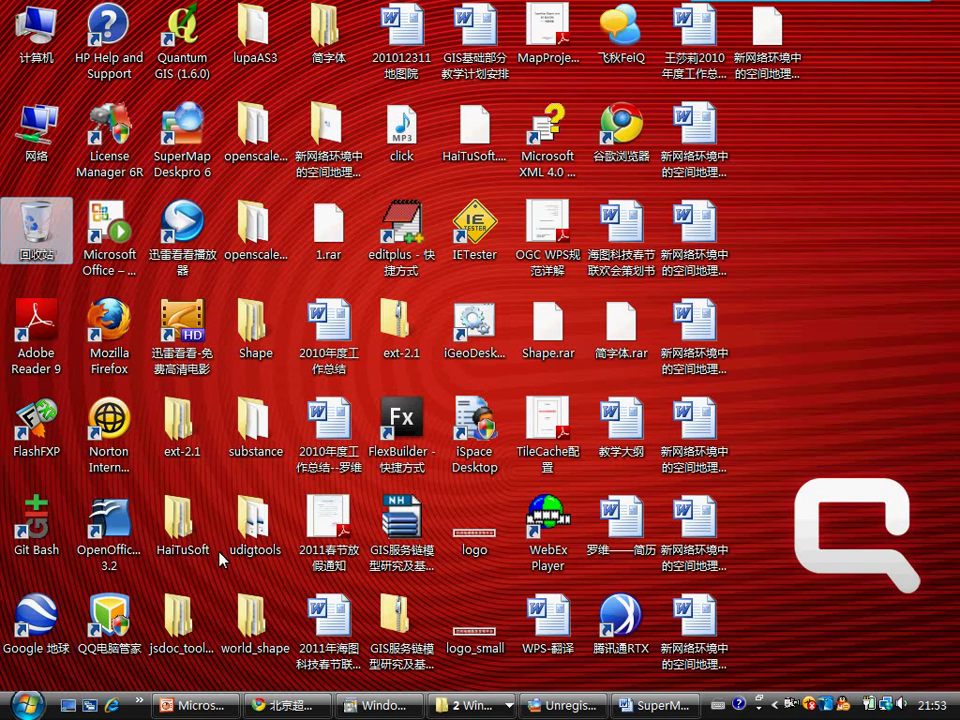
{"action": "left_click", "coordinate": [254, 522]}
{"action": "left_click", "coordinate": [401, 228]}
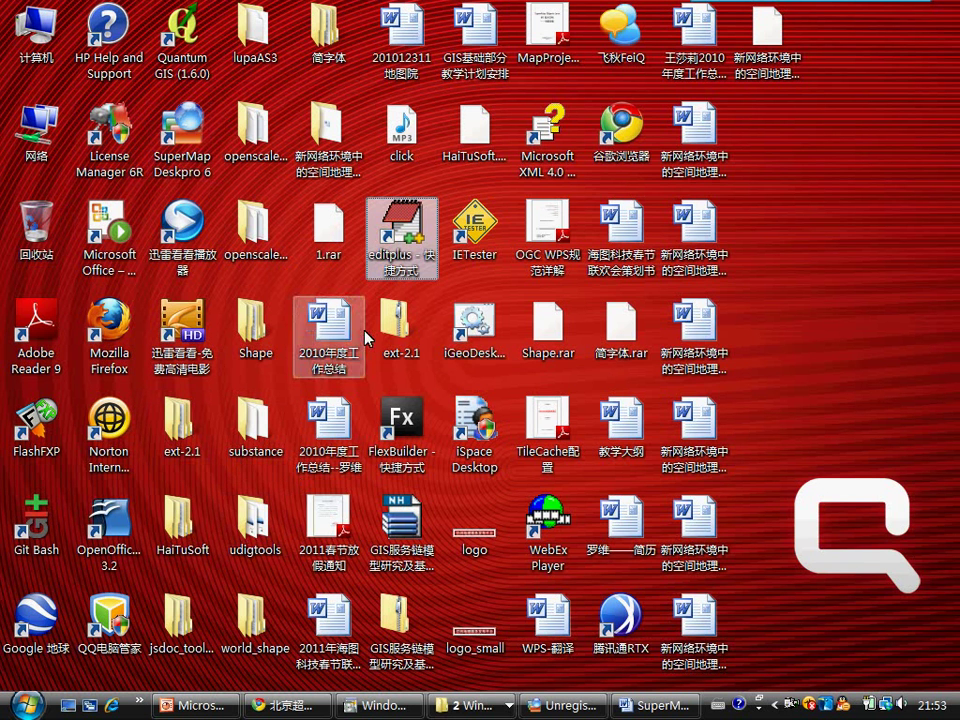
{"action": "double_click", "coordinate": [401, 240]}
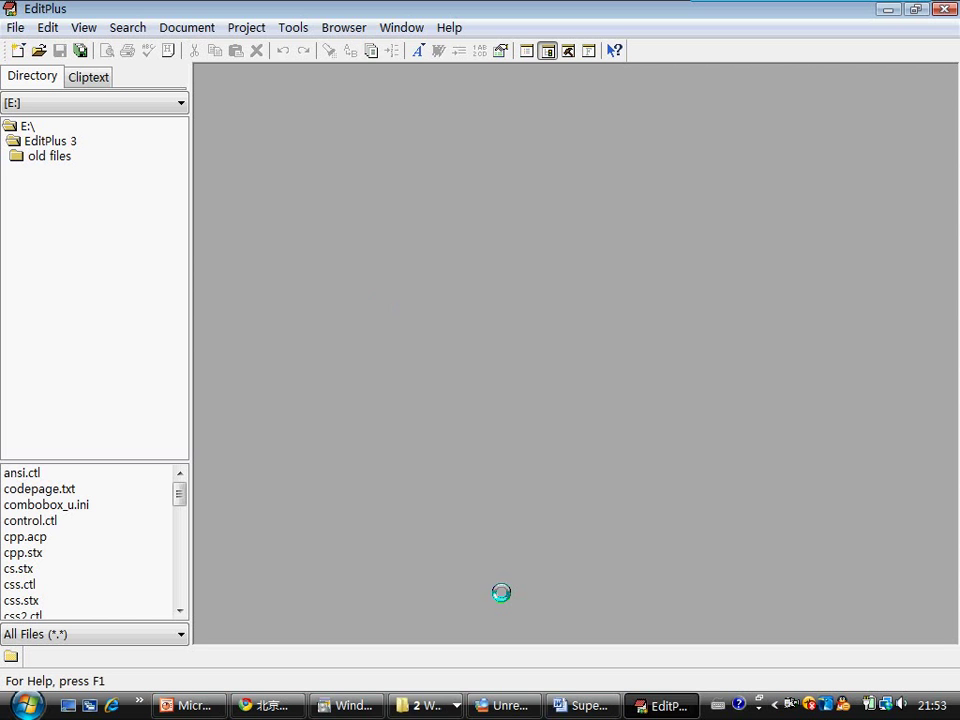
{"action": "left_click", "coordinate": [422, 705]}
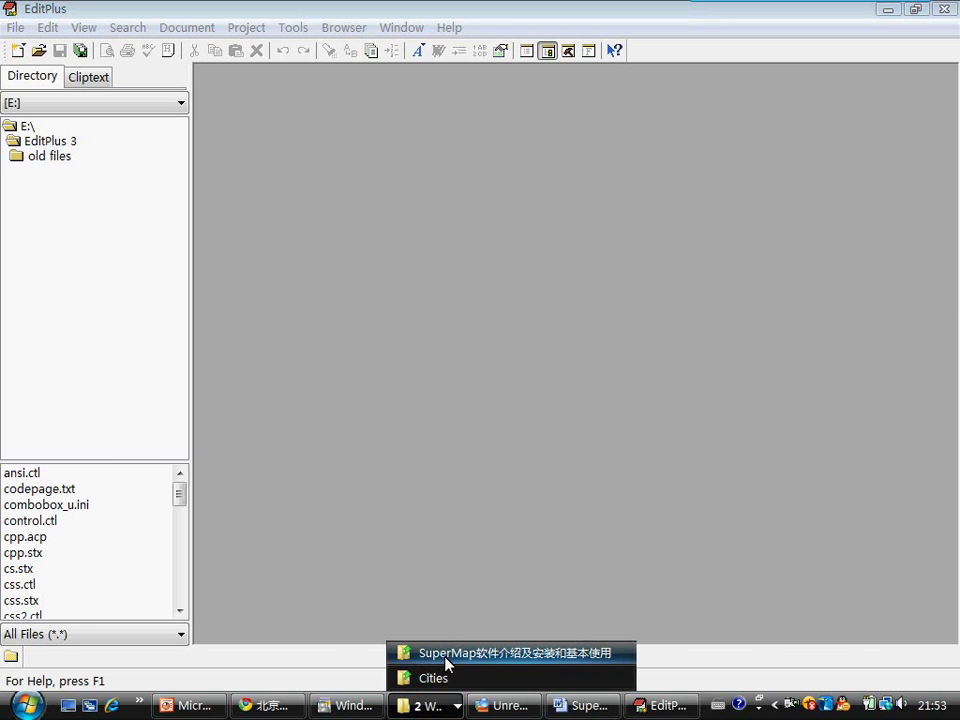
{"action": "left_click", "coordinate": [440, 675]}
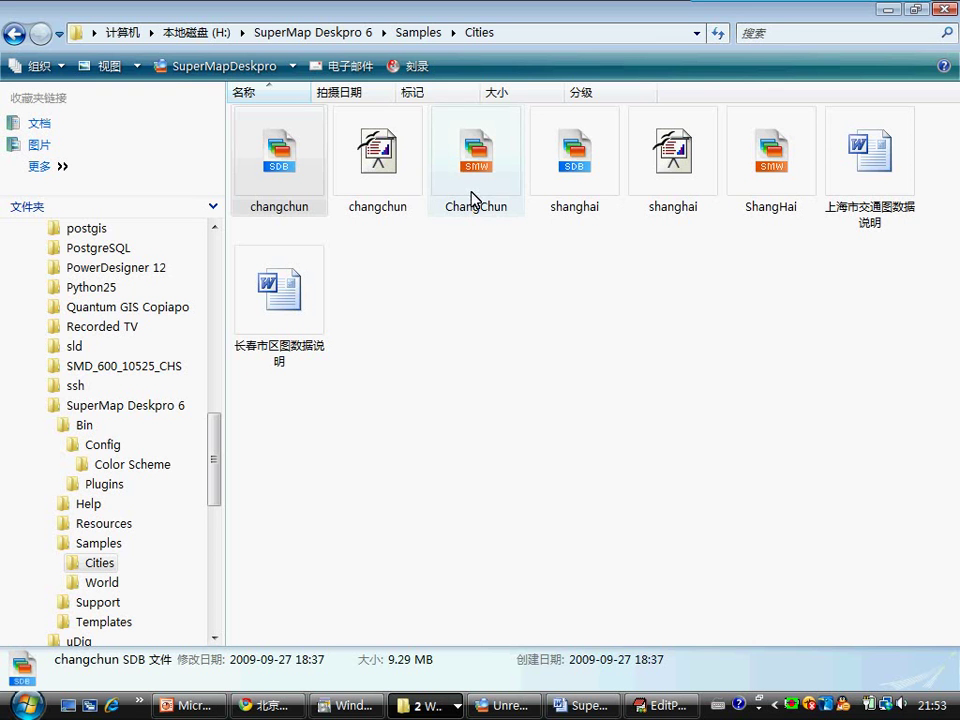
{"action": "left_click", "coordinate": [478, 170]}
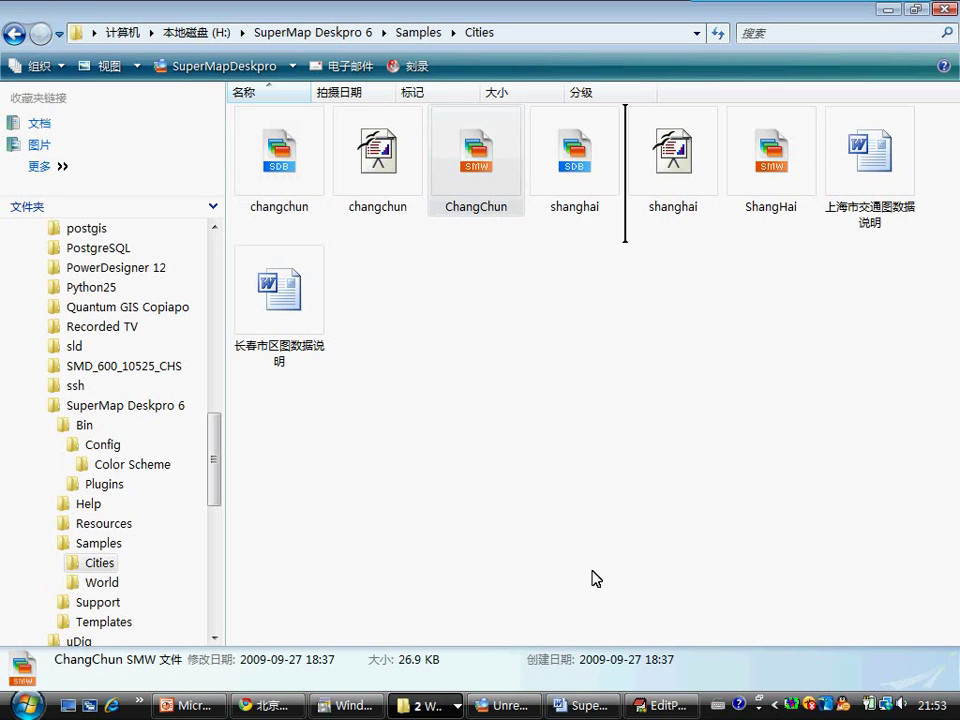
{"action": "left_click_drag", "start_coordinate": [659, 706], "coordinate": [617, 531]}
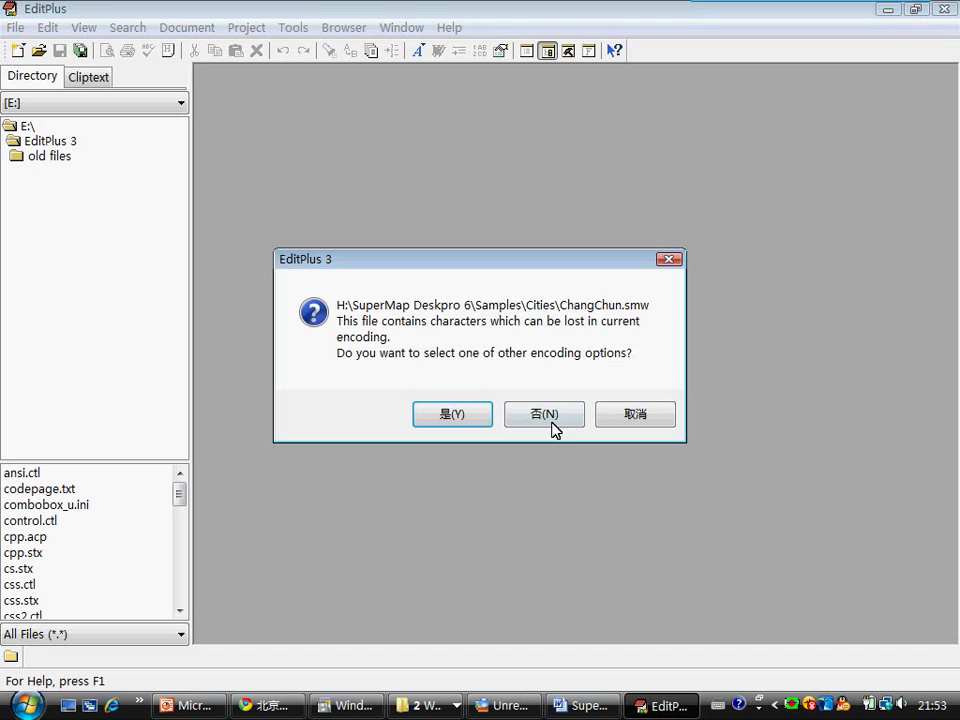
{"action": "left_click", "coordinate": [553, 427]}
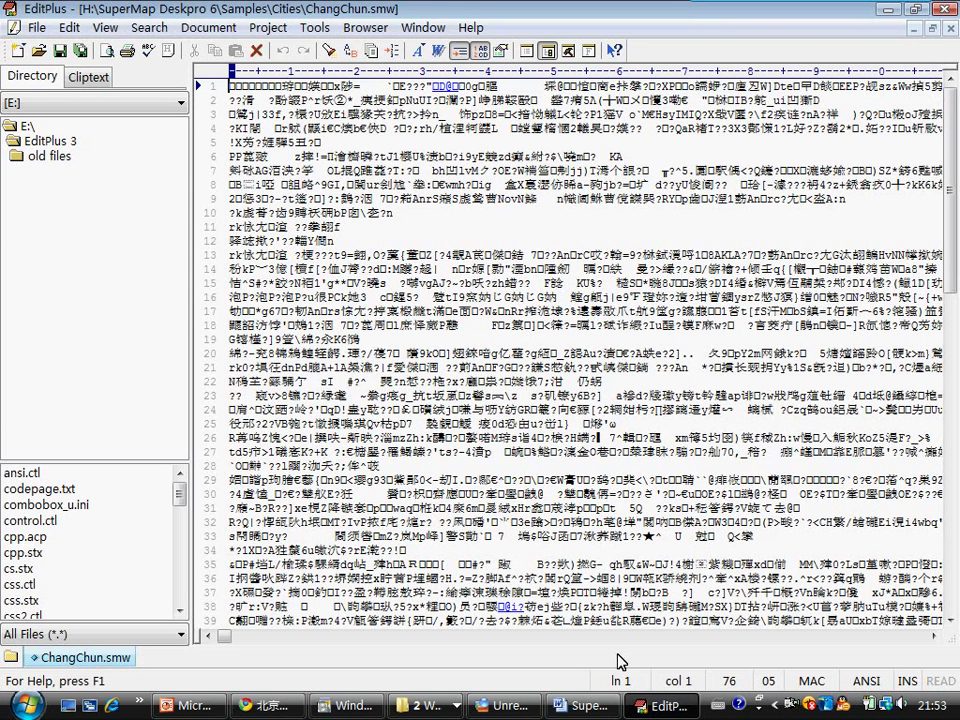
{"action": "right_click", "coordinate": [133, 658]}
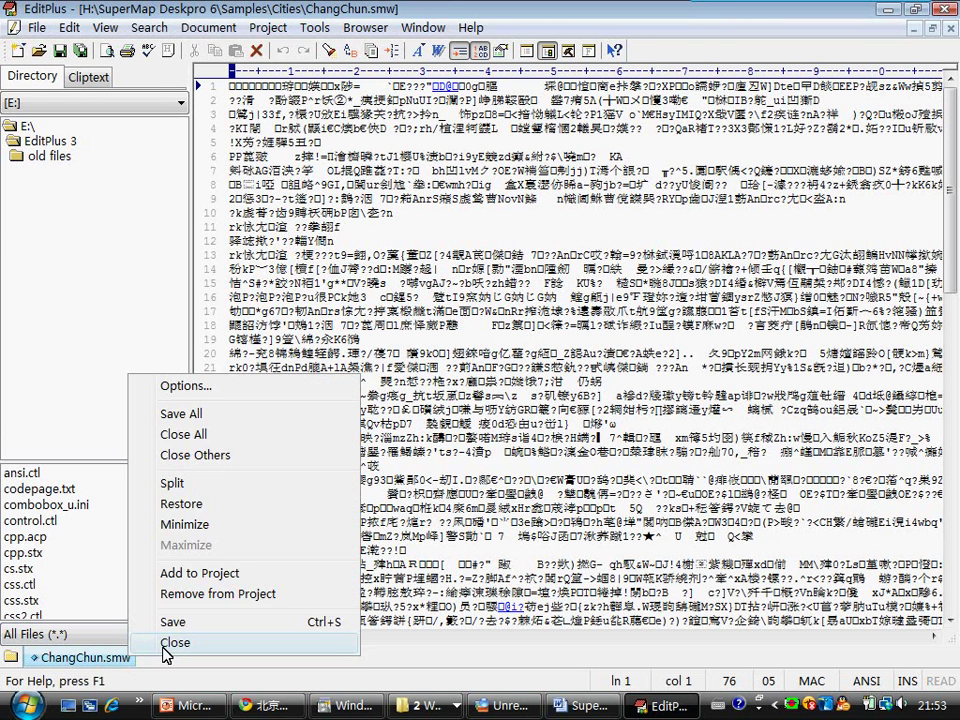
{"action": "left_click", "coordinate": [170, 699]}
{"action": "left_click", "coordinate": [440, 704]}
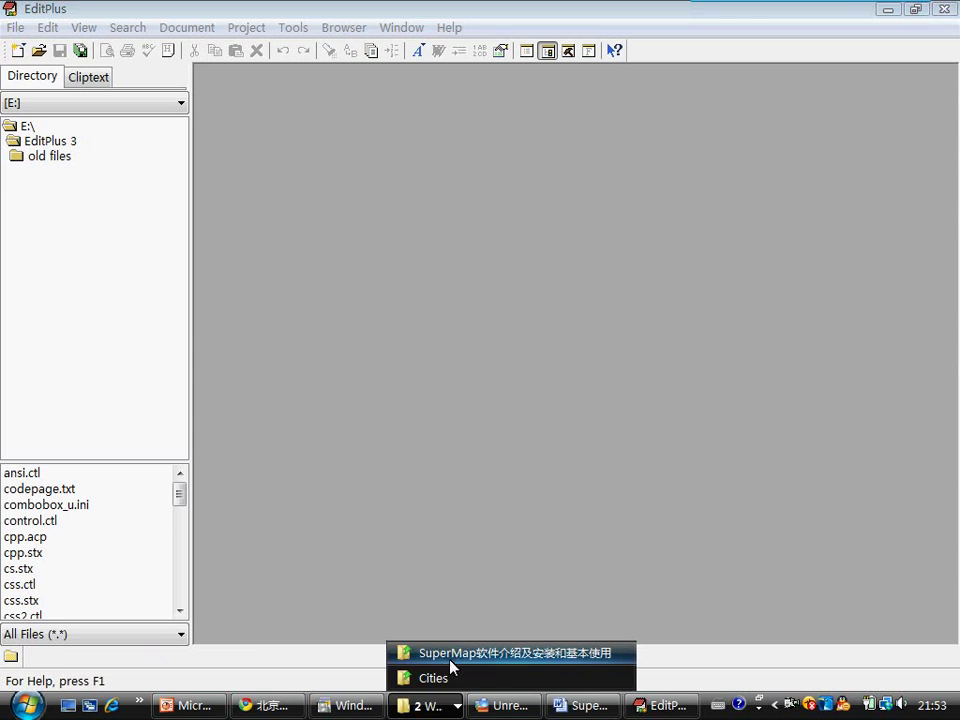
{"action": "left_click", "coordinate": [436, 679]}
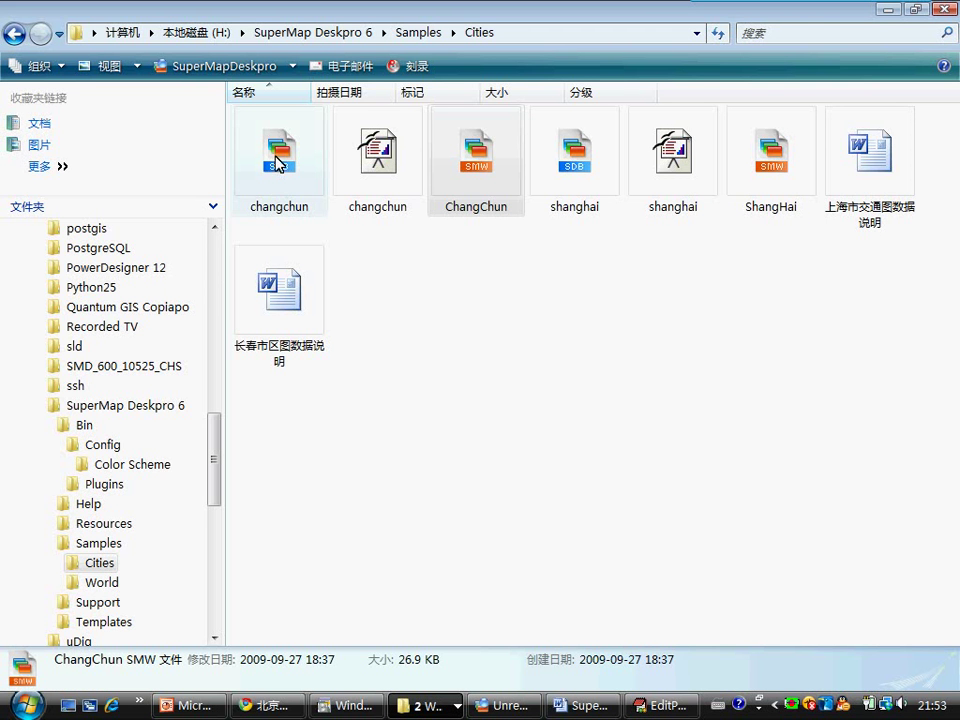
{"action": "left_click", "coordinate": [279, 163]}
{"action": "left_click", "coordinate": [652, 705]}
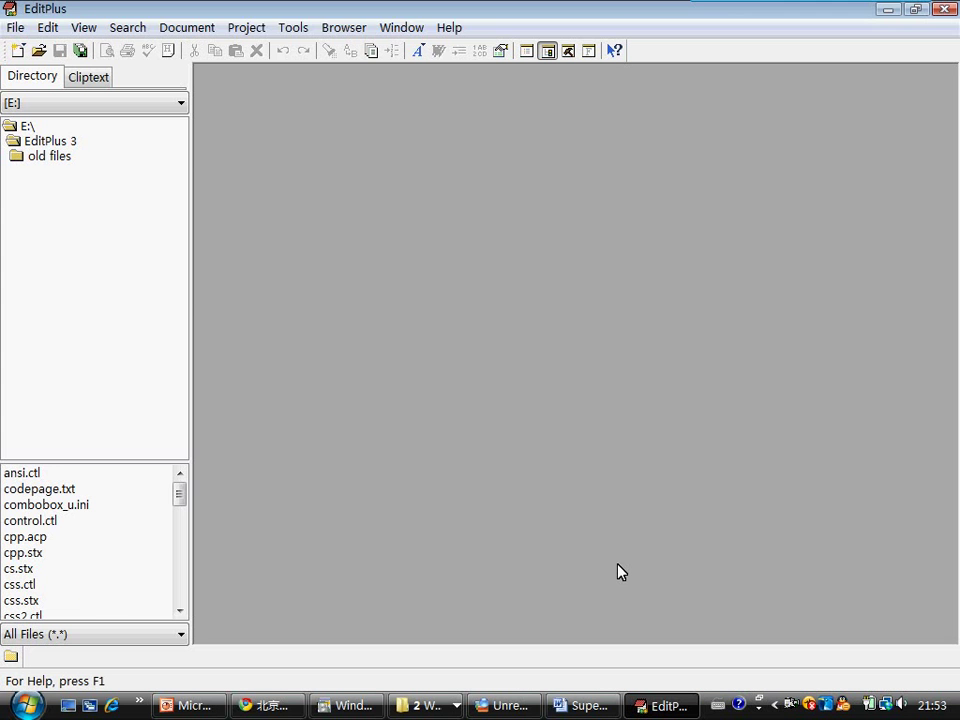
{"action": "left_click", "coordinate": [638, 412]}
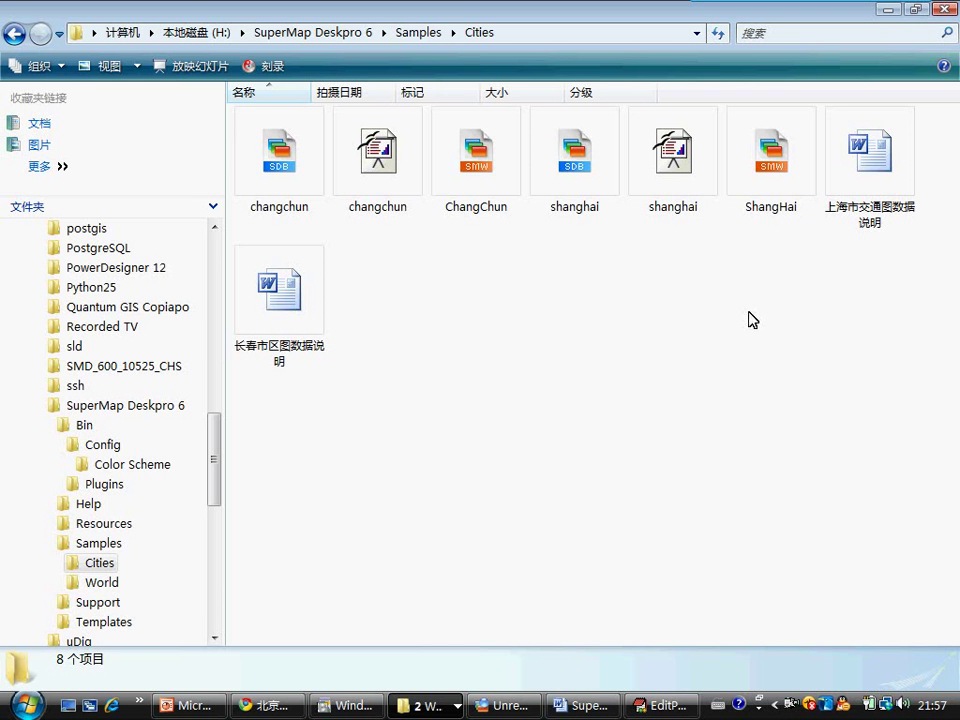
Step: Open 长春市区图数据说明.doc and scroll down through its sections
{"action": "double_click", "coordinate": [281, 372]}
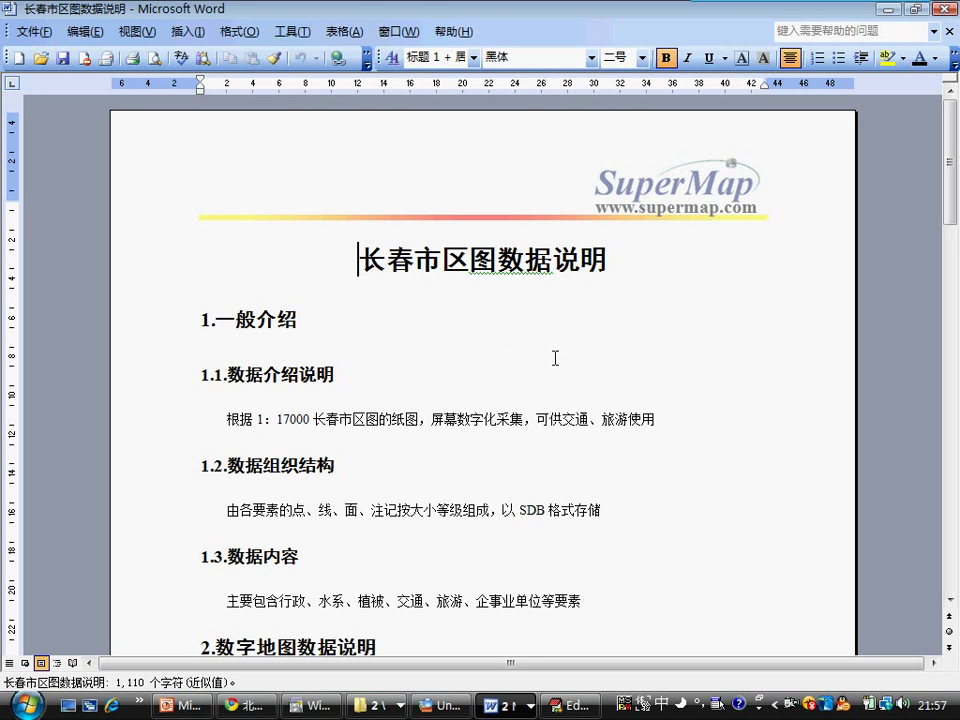
{"action": "scroll", "coordinate": [589, 338], "scroll_direction": "down", "scroll_amount": 2}
{"action": "scroll", "coordinate": [589, 338], "scroll_direction": "down", "scroll_amount": 4}
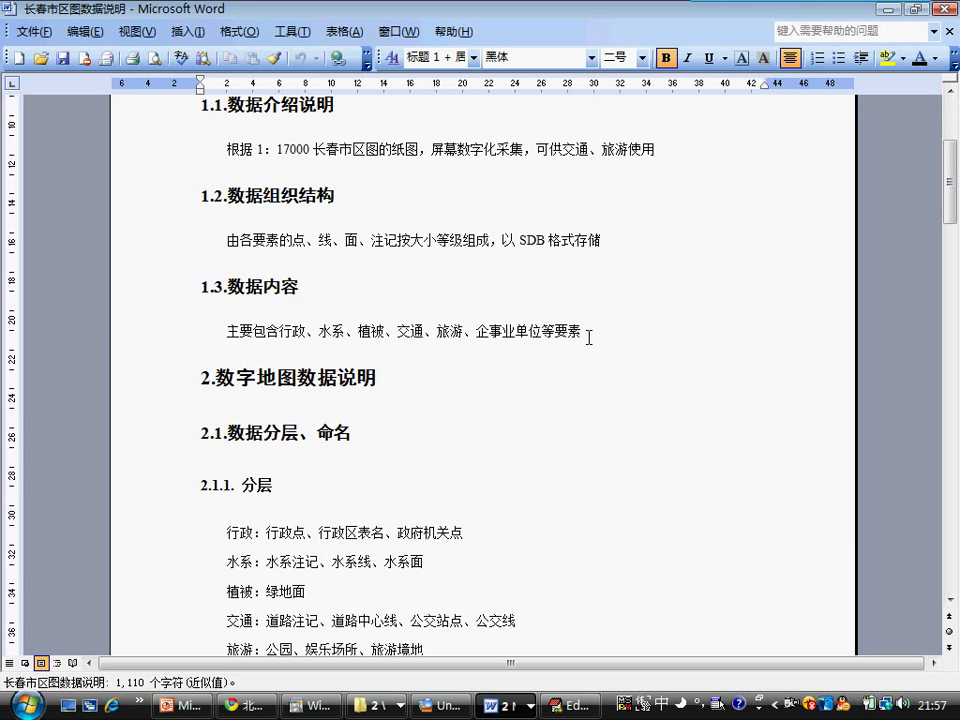
{"action": "scroll", "coordinate": [589, 338], "scroll_direction": "down", "scroll_amount": 11}
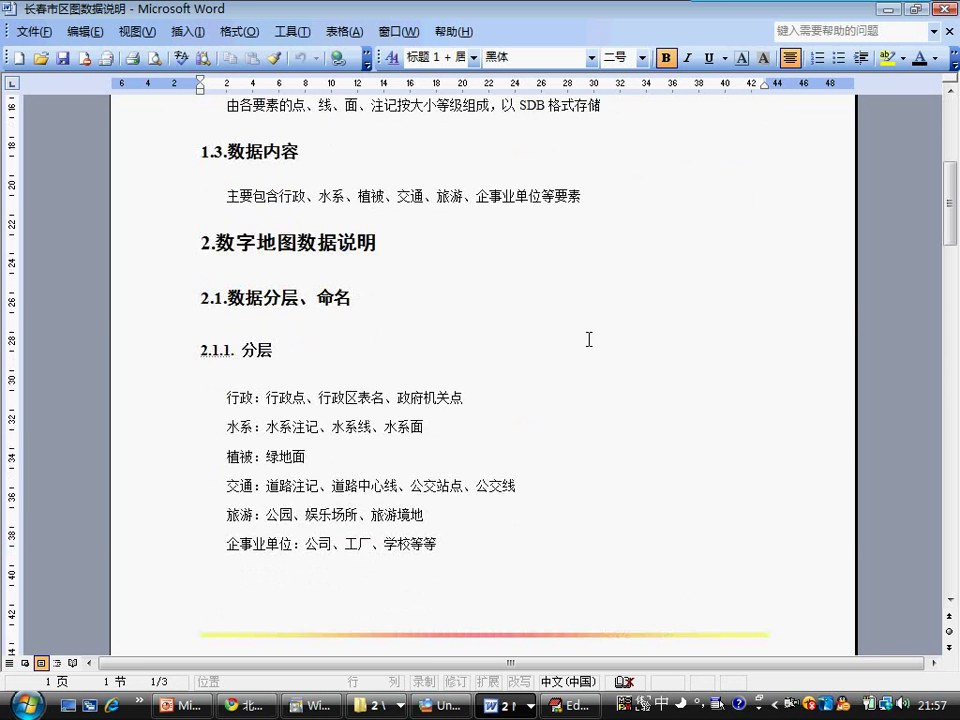
{"action": "scroll", "coordinate": [589, 338], "scroll_direction": "down", "scroll_amount": 6}
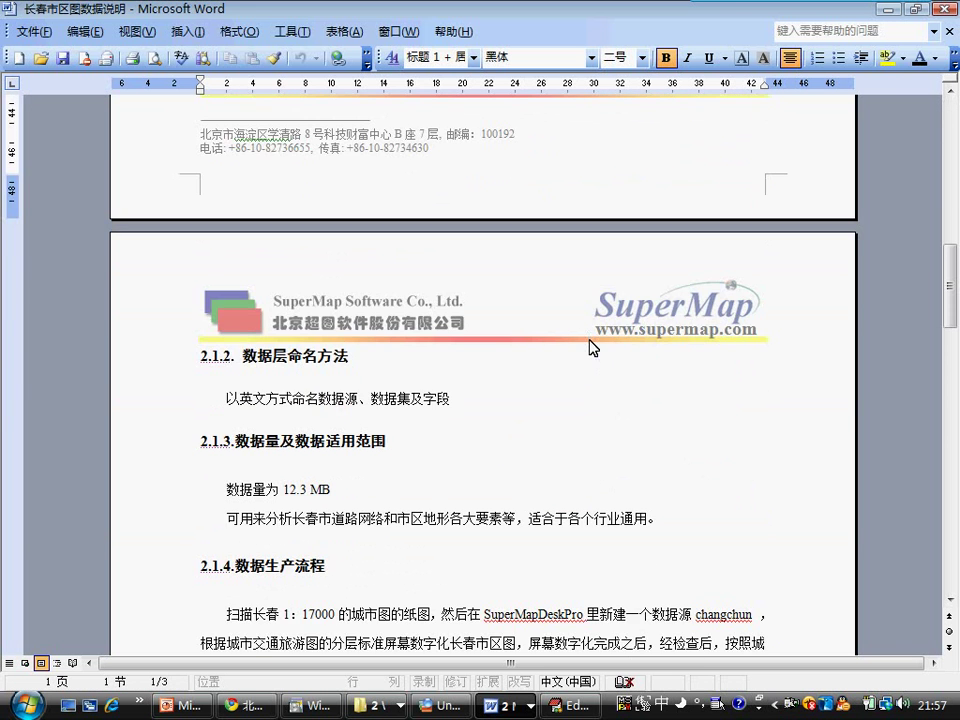
{"action": "scroll", "coordinate": [589, 338], "scroll_direction": "down", "scroll_amount": 16}
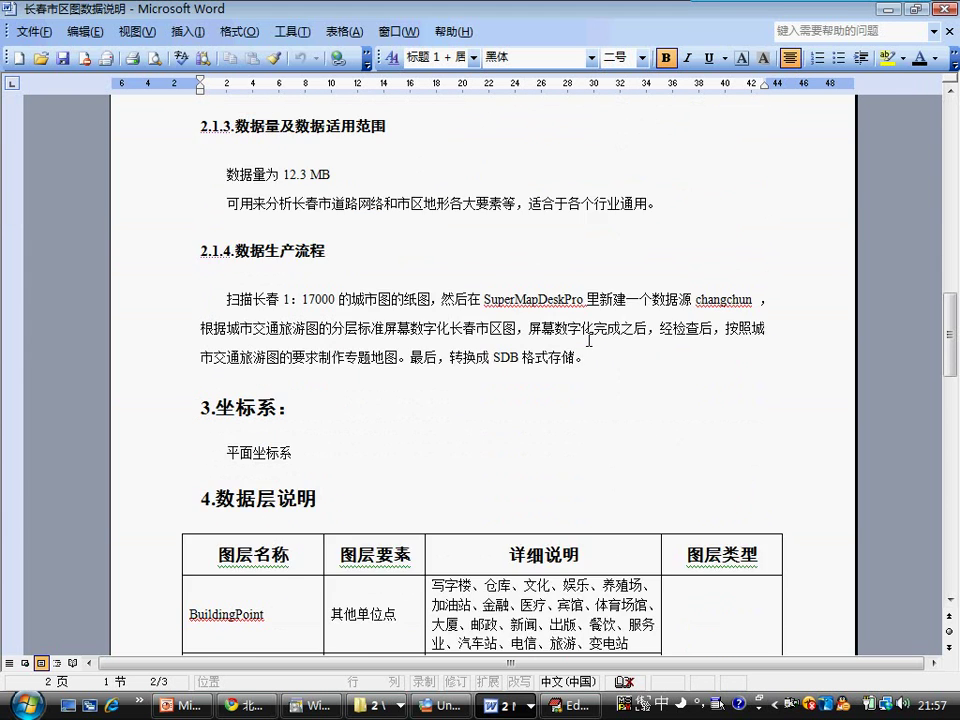
{"action": "scroll", "coordinate": [589, 338], "scroll_direction": "down", "scroll_amount": 16}
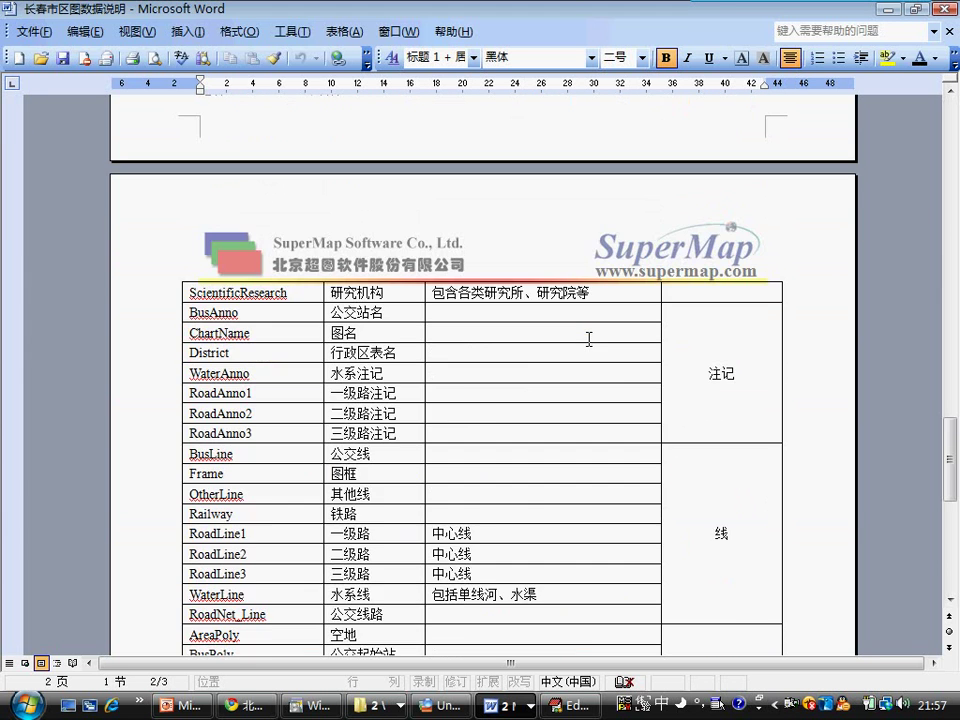
{"action": "scroll", "coordinate": [589, 343], "scroll_direction": "down", "scroll_amount": 4}
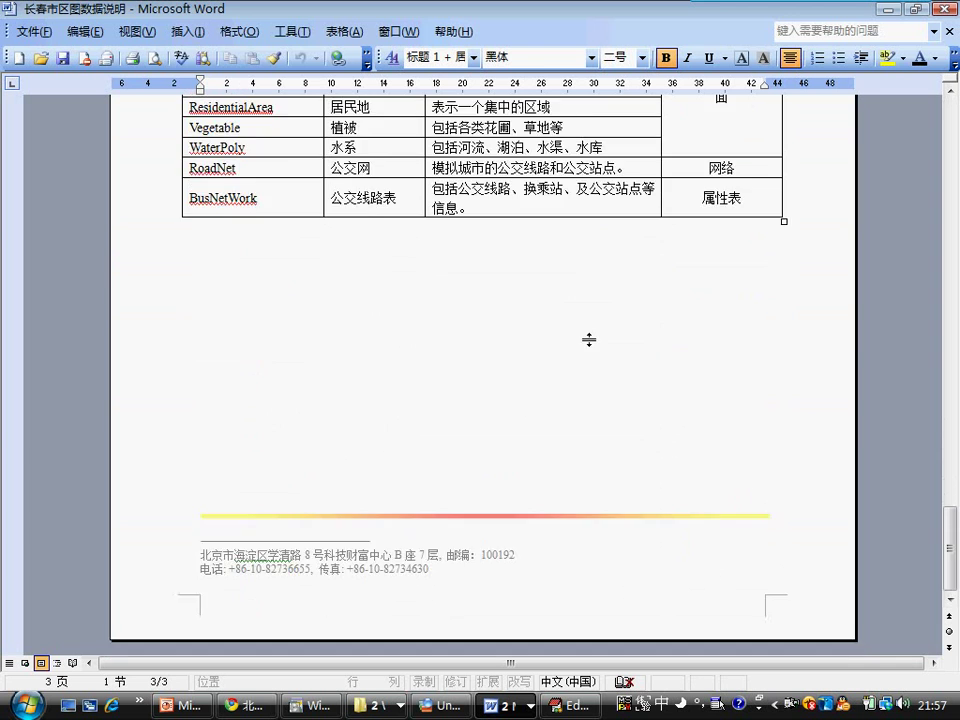
Step: Scroll back and forth to review the 数据层说明 layer table, BuildingPoint to School
{"action": "scroll", "coordinate": [589, 340], "scroll_direction": "up", "scroll_amount": 20}
{"action": "scroll", "coordinate": [589, 340], "scroll_direction": "up", "scroll_amount": 4}
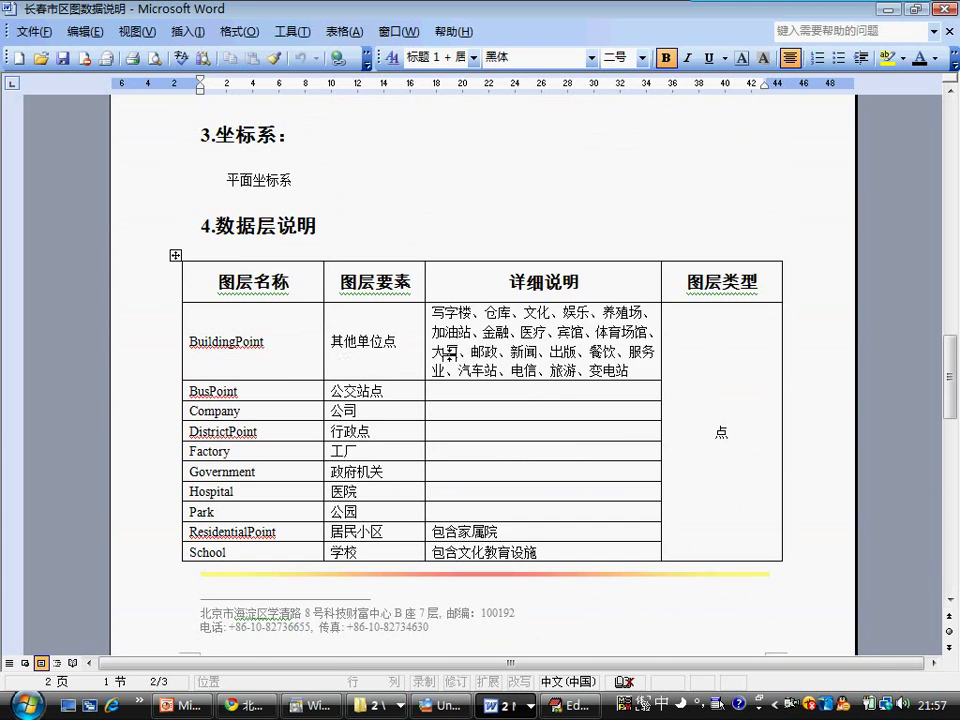
{"action": "scroll", "coordinate": [321, 340], "scroll_direction": "up", "scroll_amount": 3}
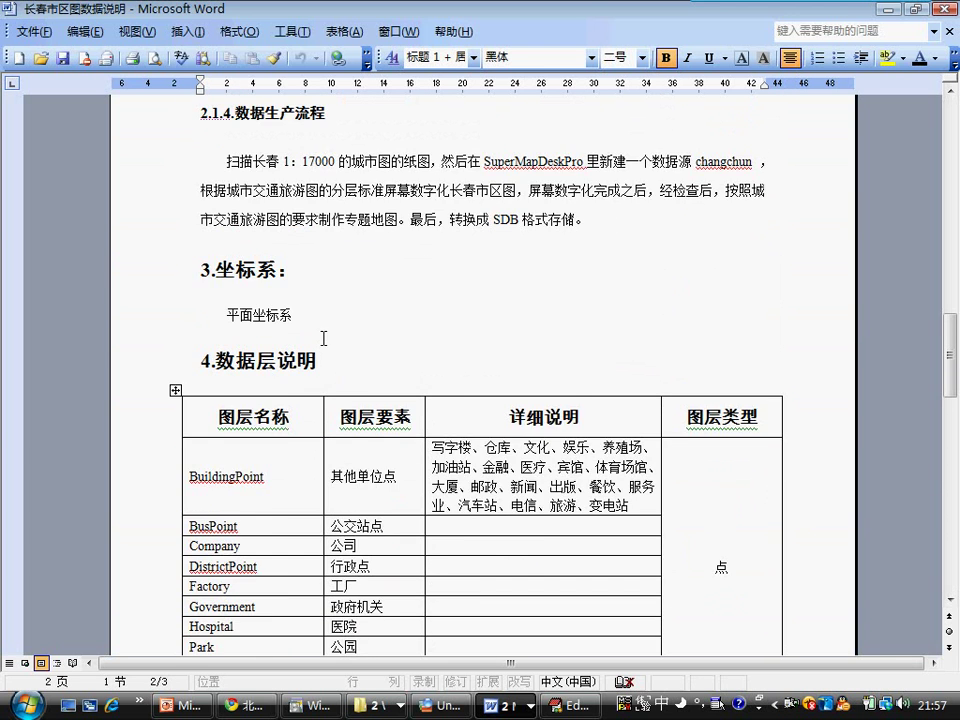
{"action": "scroll", "coordinate": [323, 338], "scroll_direction": "down", "scroll_amount": 3}
{"action": "scroll", "coordinate": [323, 338], "scroll_direction": "up", "scroll_amount": 9}
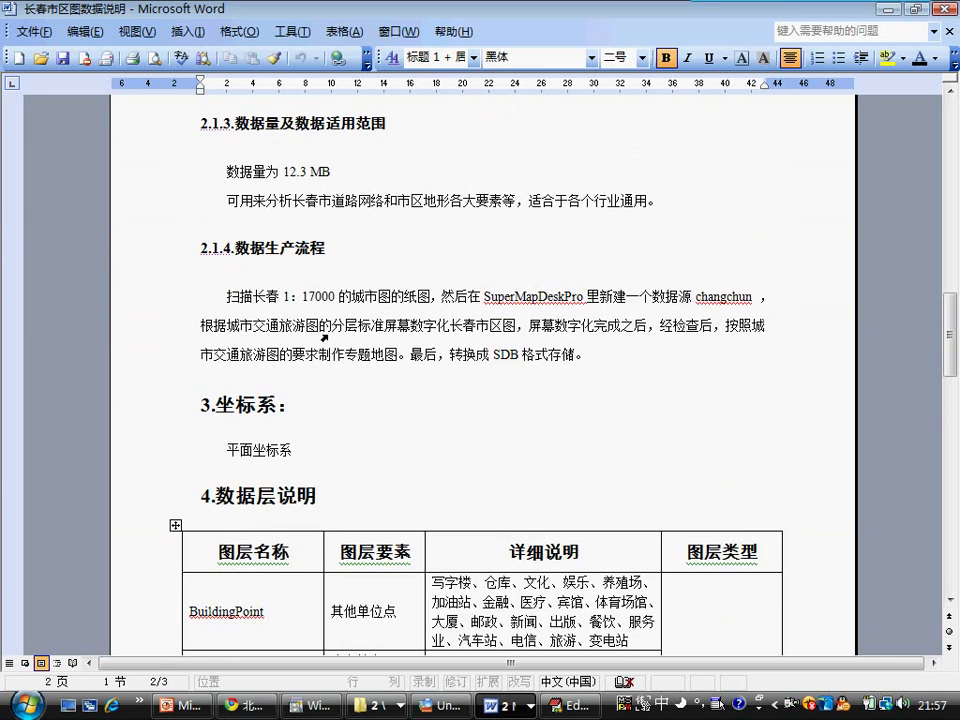
{"action": "scroll", "coordinate": [326, 338], "scroll_direction": "up", "scroll_amount": 20}
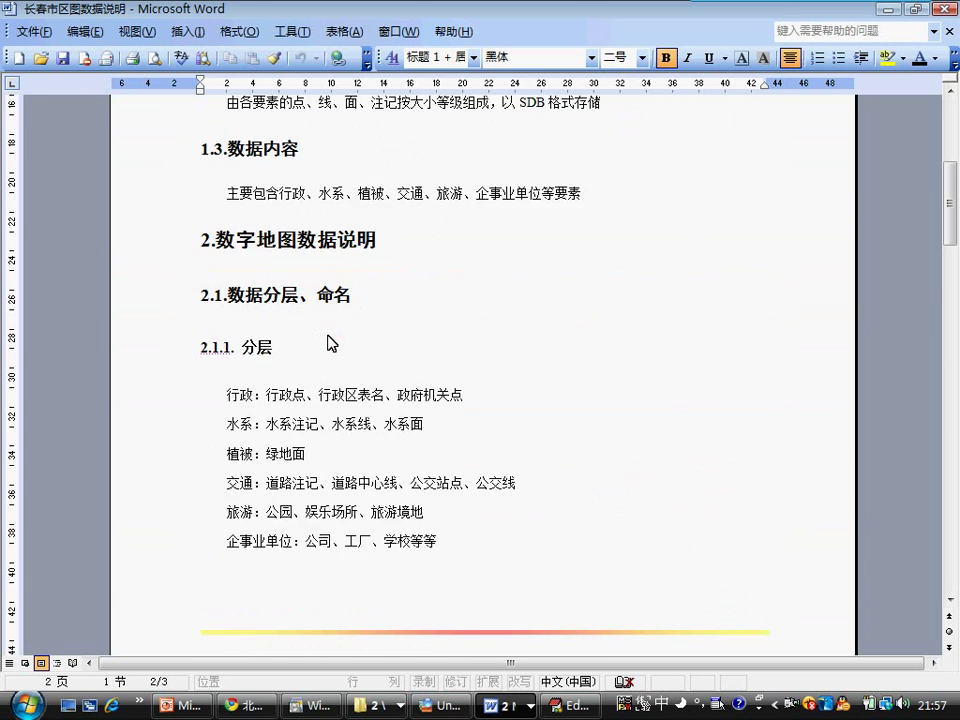
{"action": "scroll", "coordinate": [327, 336], "scroll_direction": "up", "scroll_amount": 2}
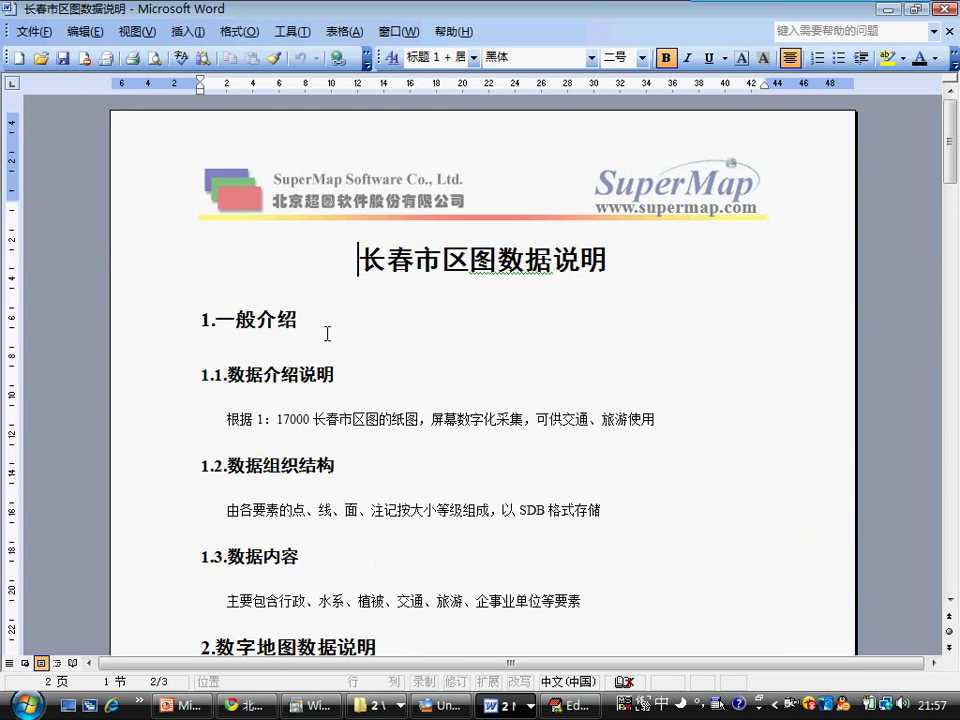
{"action": "scroll", "coordinate": [327, 333], "scroll_direction": "down", "scroll_amount": 9}
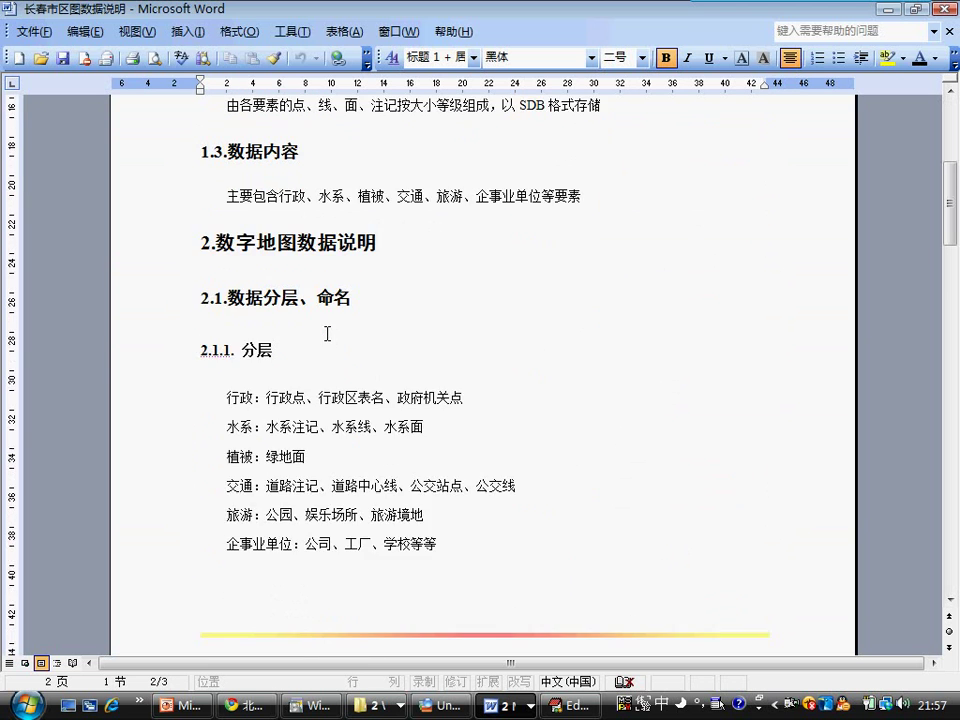
{"action": "scroll", "coordinate": [327, 333], "scroll_direction": "down", "scroll_amount": 20}
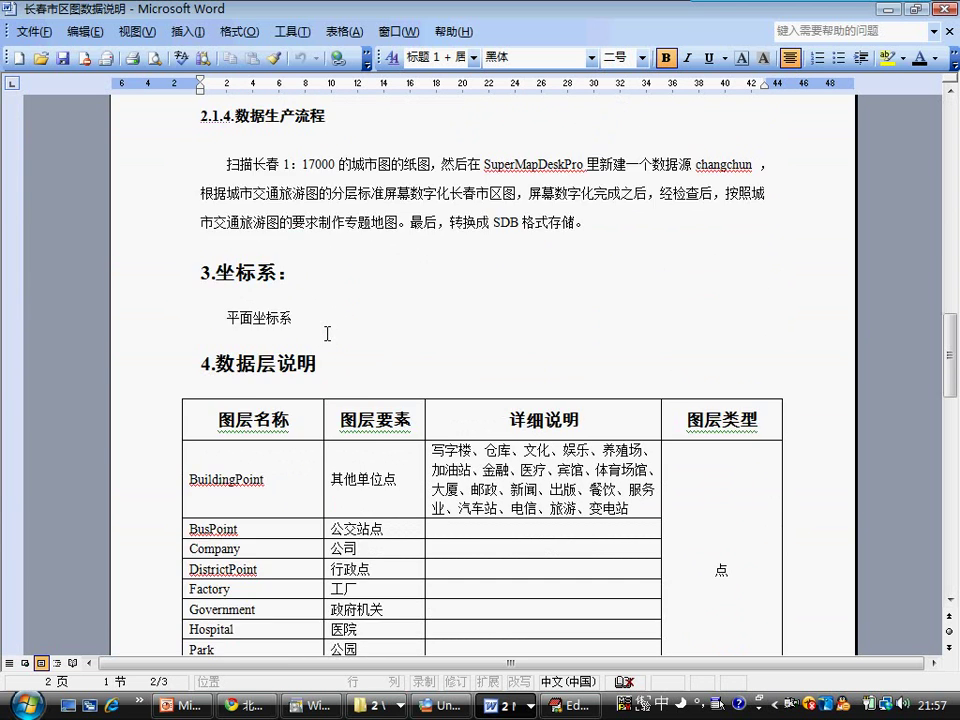
{"action": "scroll", "coordinate": [327, 333], "scroll_direction": "down", "scroll_amount": 5}
{"action": "scroll", "coordinate": [435, 311], "scroll_direction": "up", "scroll_amount": 1}
{"action": "scroll", "coordinate": [443, 306], "scroll_direction": "up", "scroll_amount": 1}
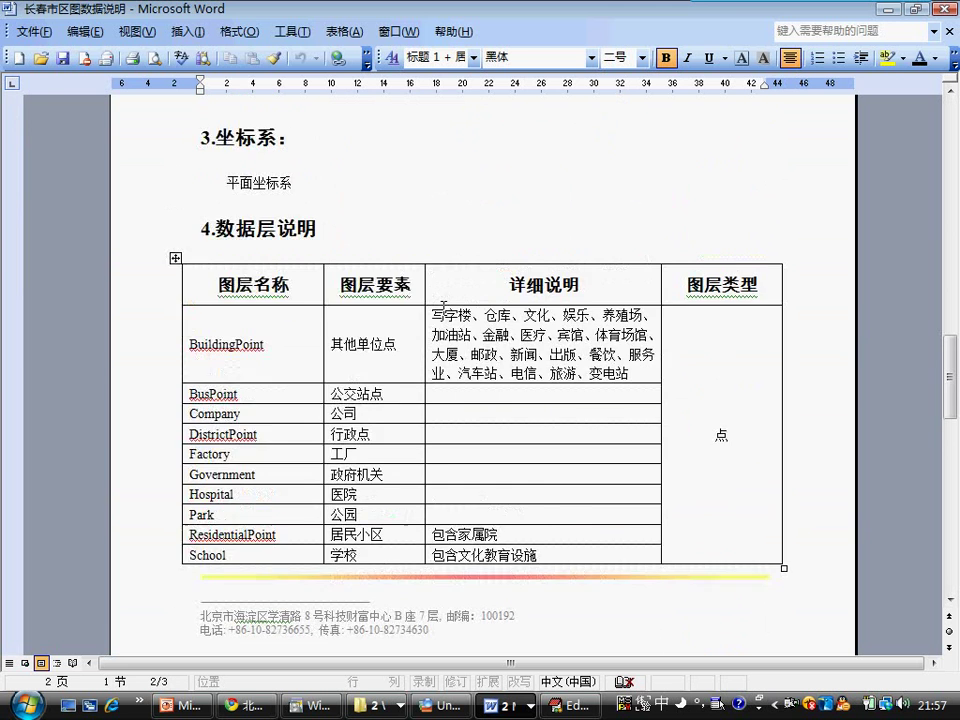
{"action": "scroll", "coordinate": [443, 306], "scroll_direction": "up", "scroll_amount": 9}
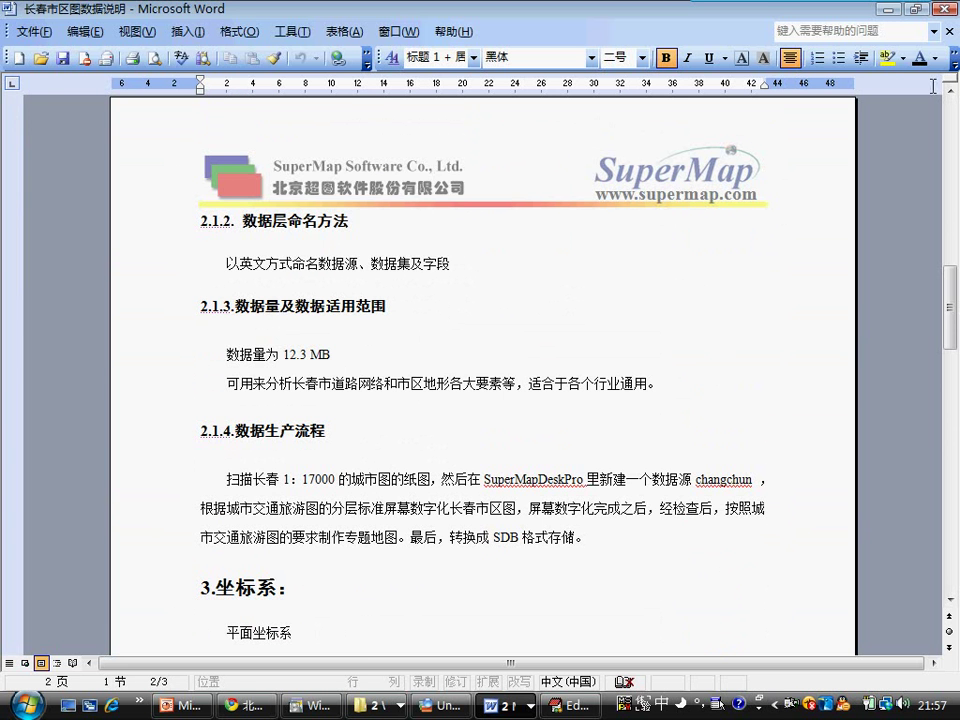
Step: Close 长春市区图数据说明, then highlight 存储方式 and 物理存储 in the 数据源 definition
{"action": "left_click", "coordinate": [945, 37]}
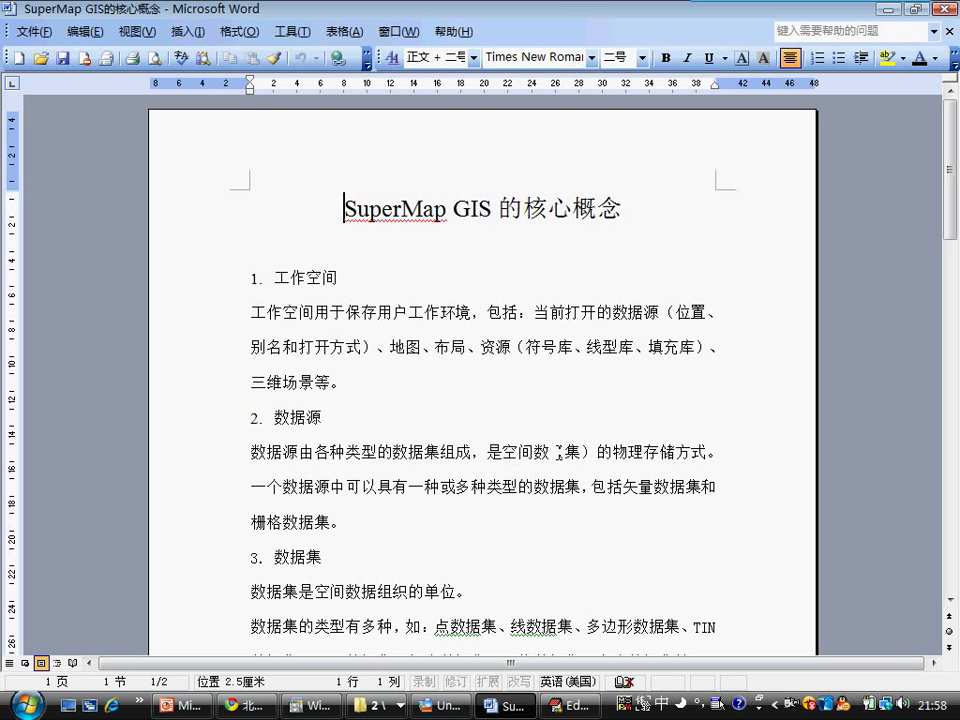
{"action": "left_click_drag", "start_coordinate": [643, 452], "coordinate": [707, 452]}
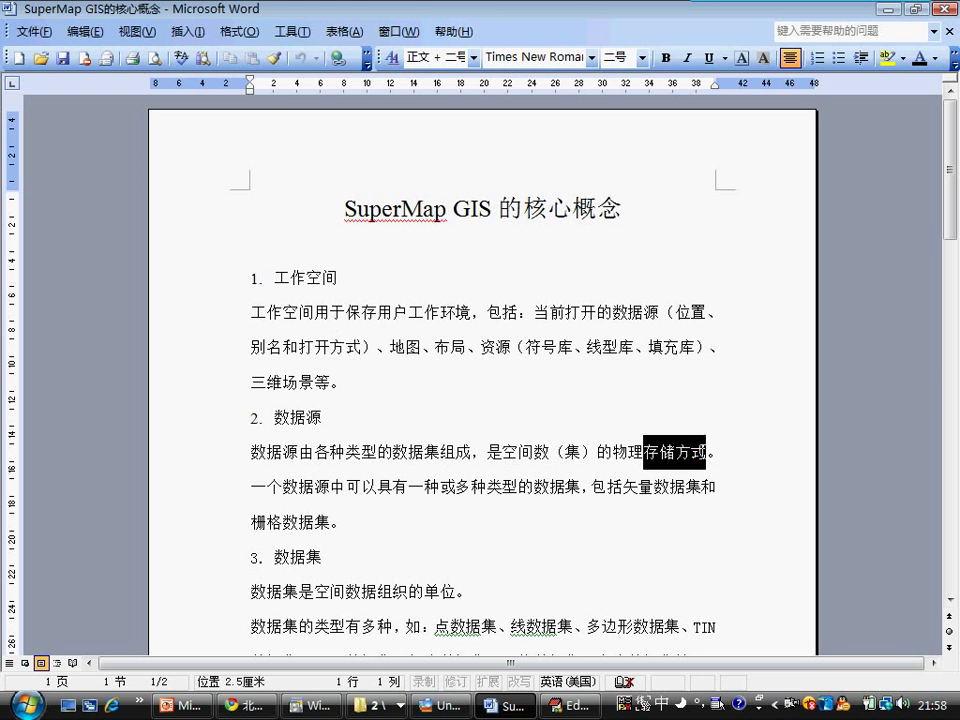
{"action": "left_click", "coordinate": [707, 452]}
{"action": "left_click_drag", "start_coordinate": [619, 452], "coordinate": [689, 449]}
{"action": "left_click", "coordinate": [671, 452]}
{"action": "left_click", "coordinate": [626, 421]}
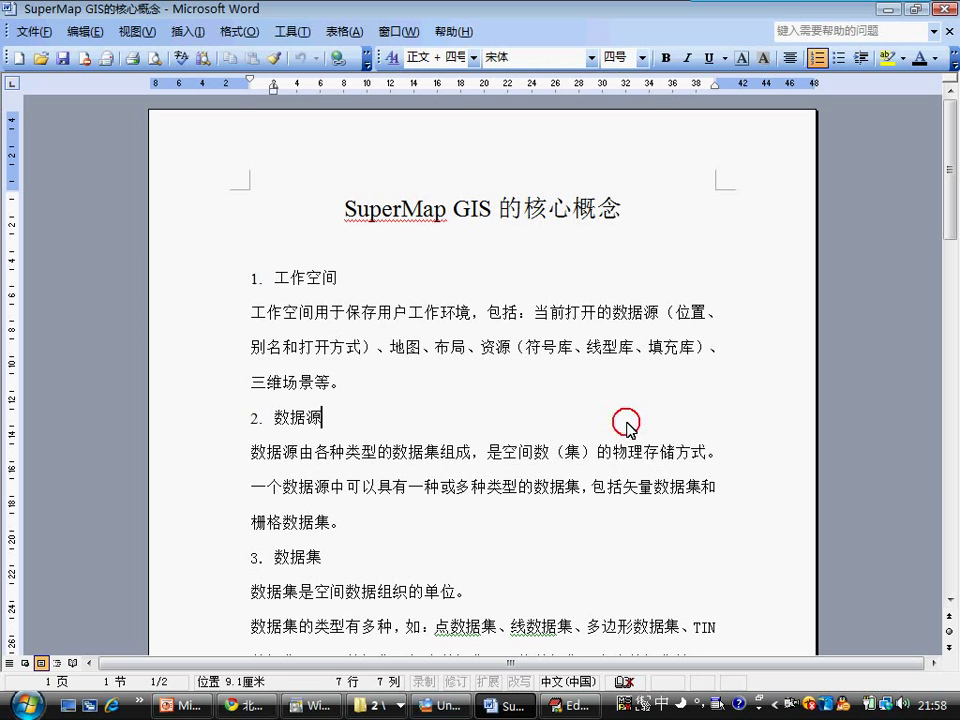